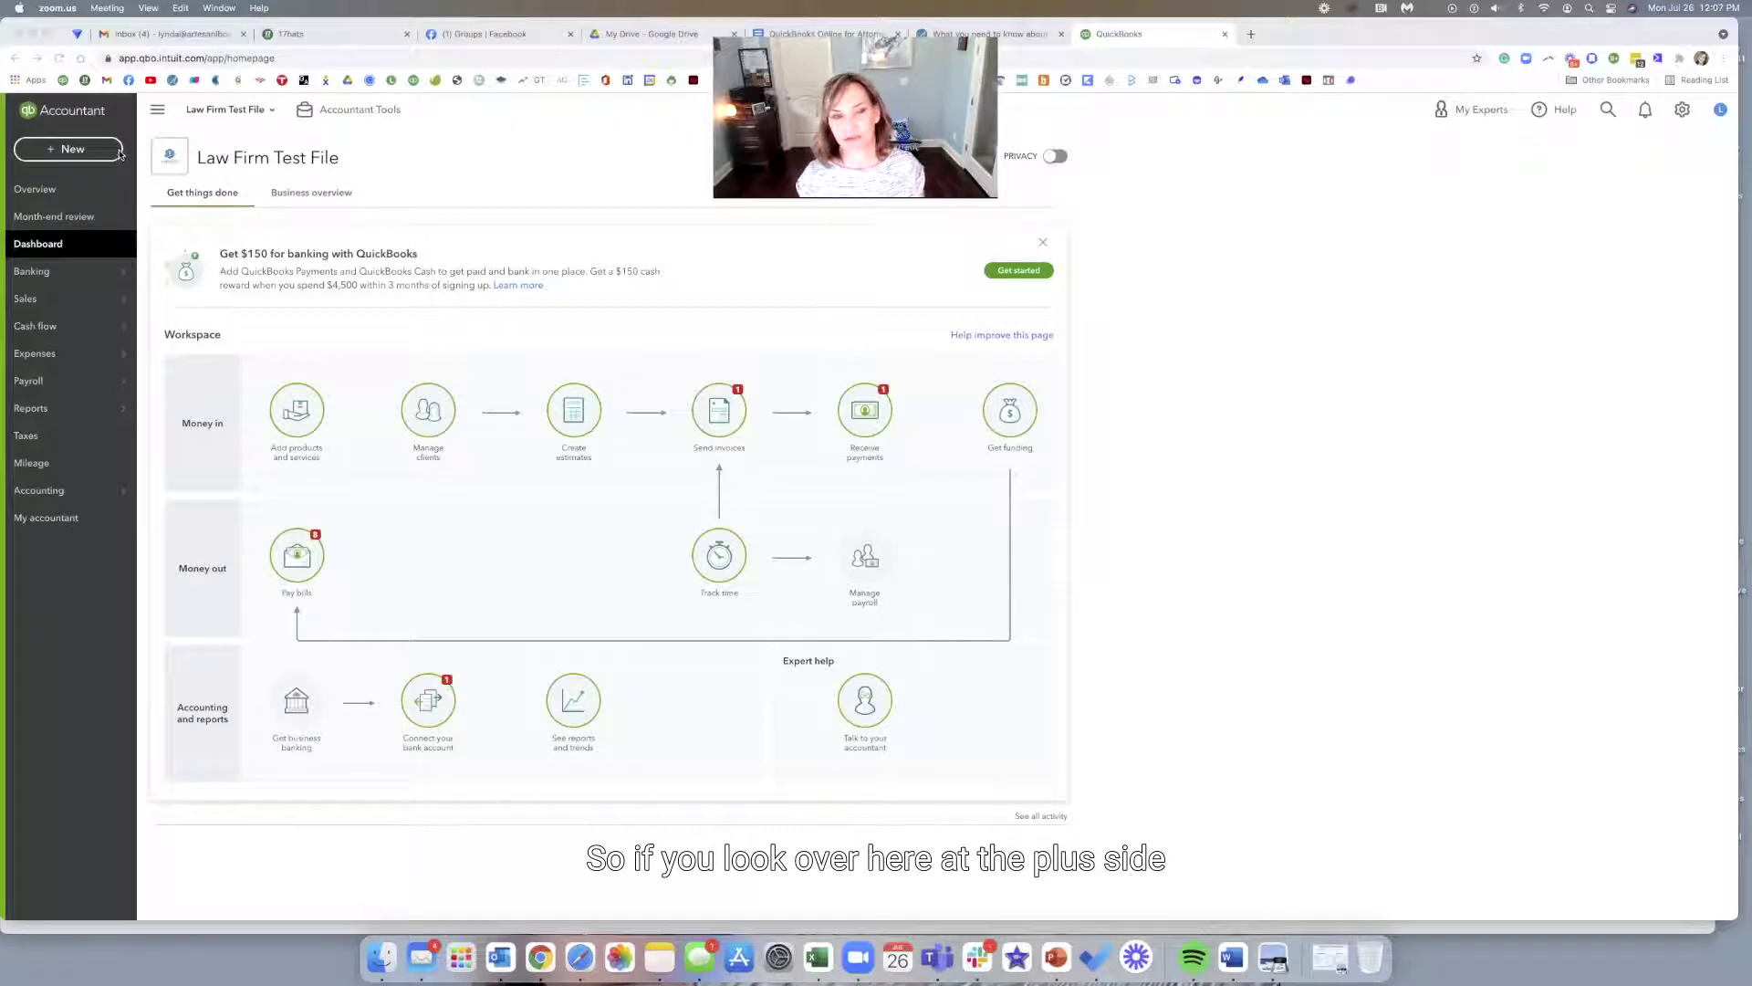
Review the customer, vendor, employee and other transaction types available for creating a new entry
left_click(63, 155)
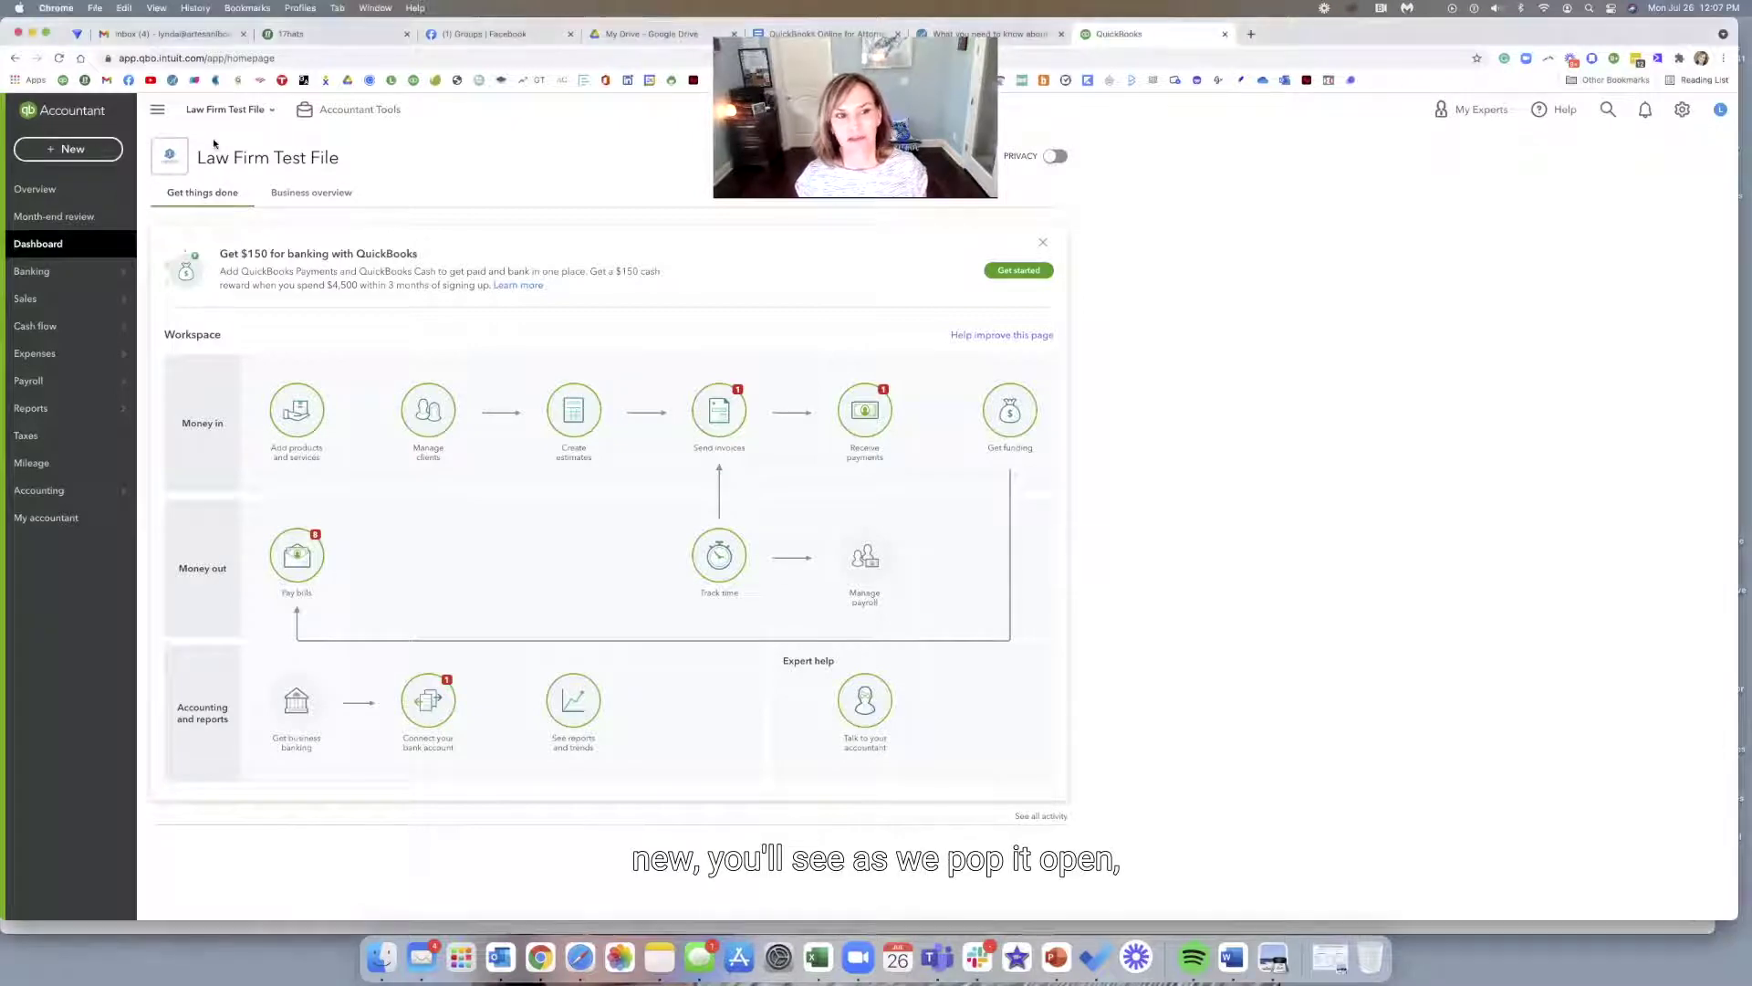
left_click(62, 154)
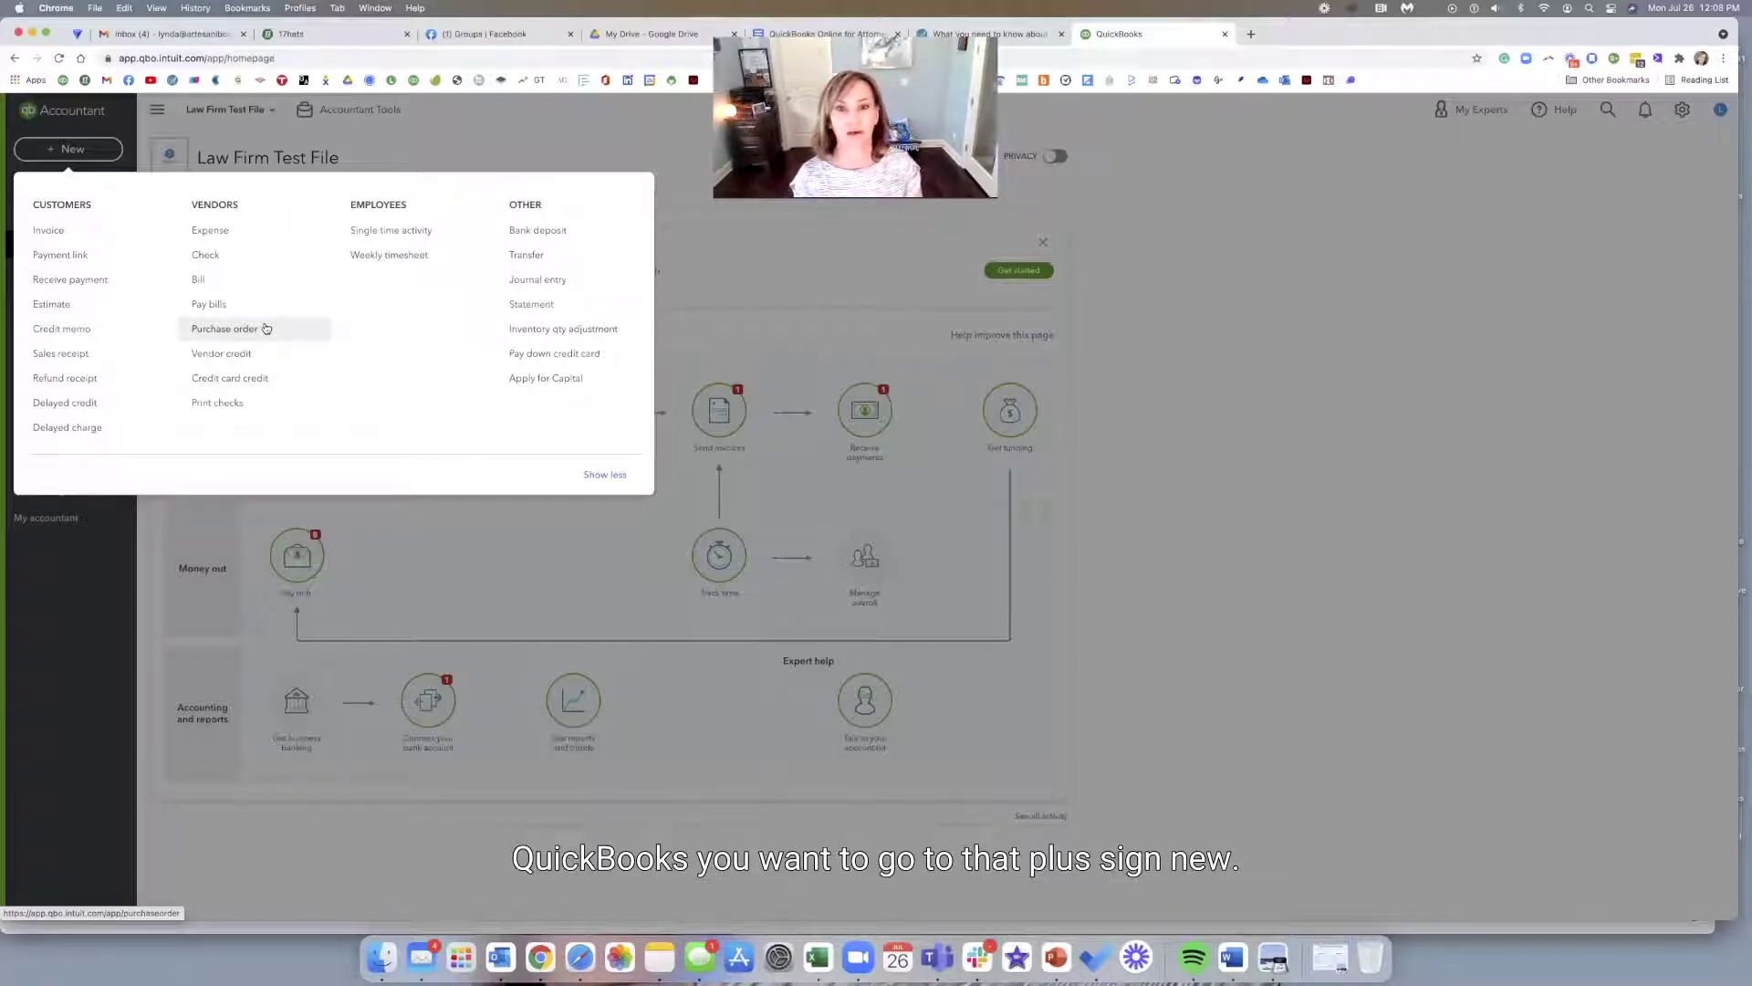
left_click(350, 142)
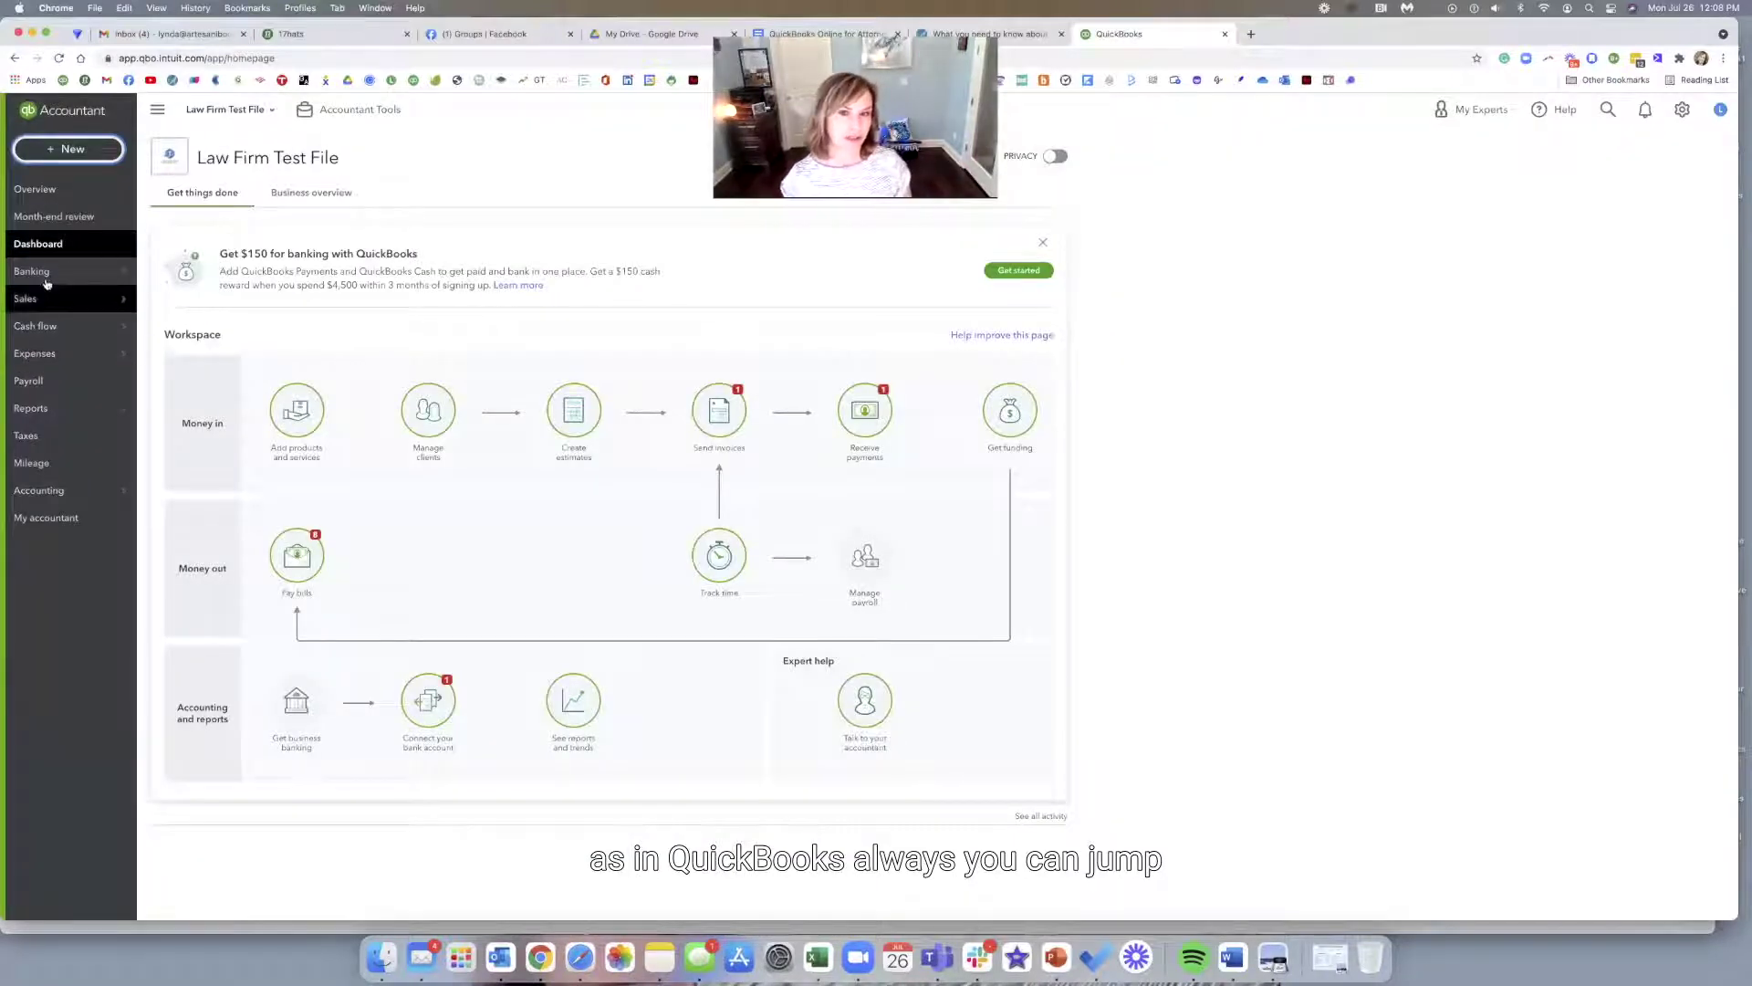
Browse the Sales section from the client list through the sales overview to all sales transactions
mouse_move(60, 267)
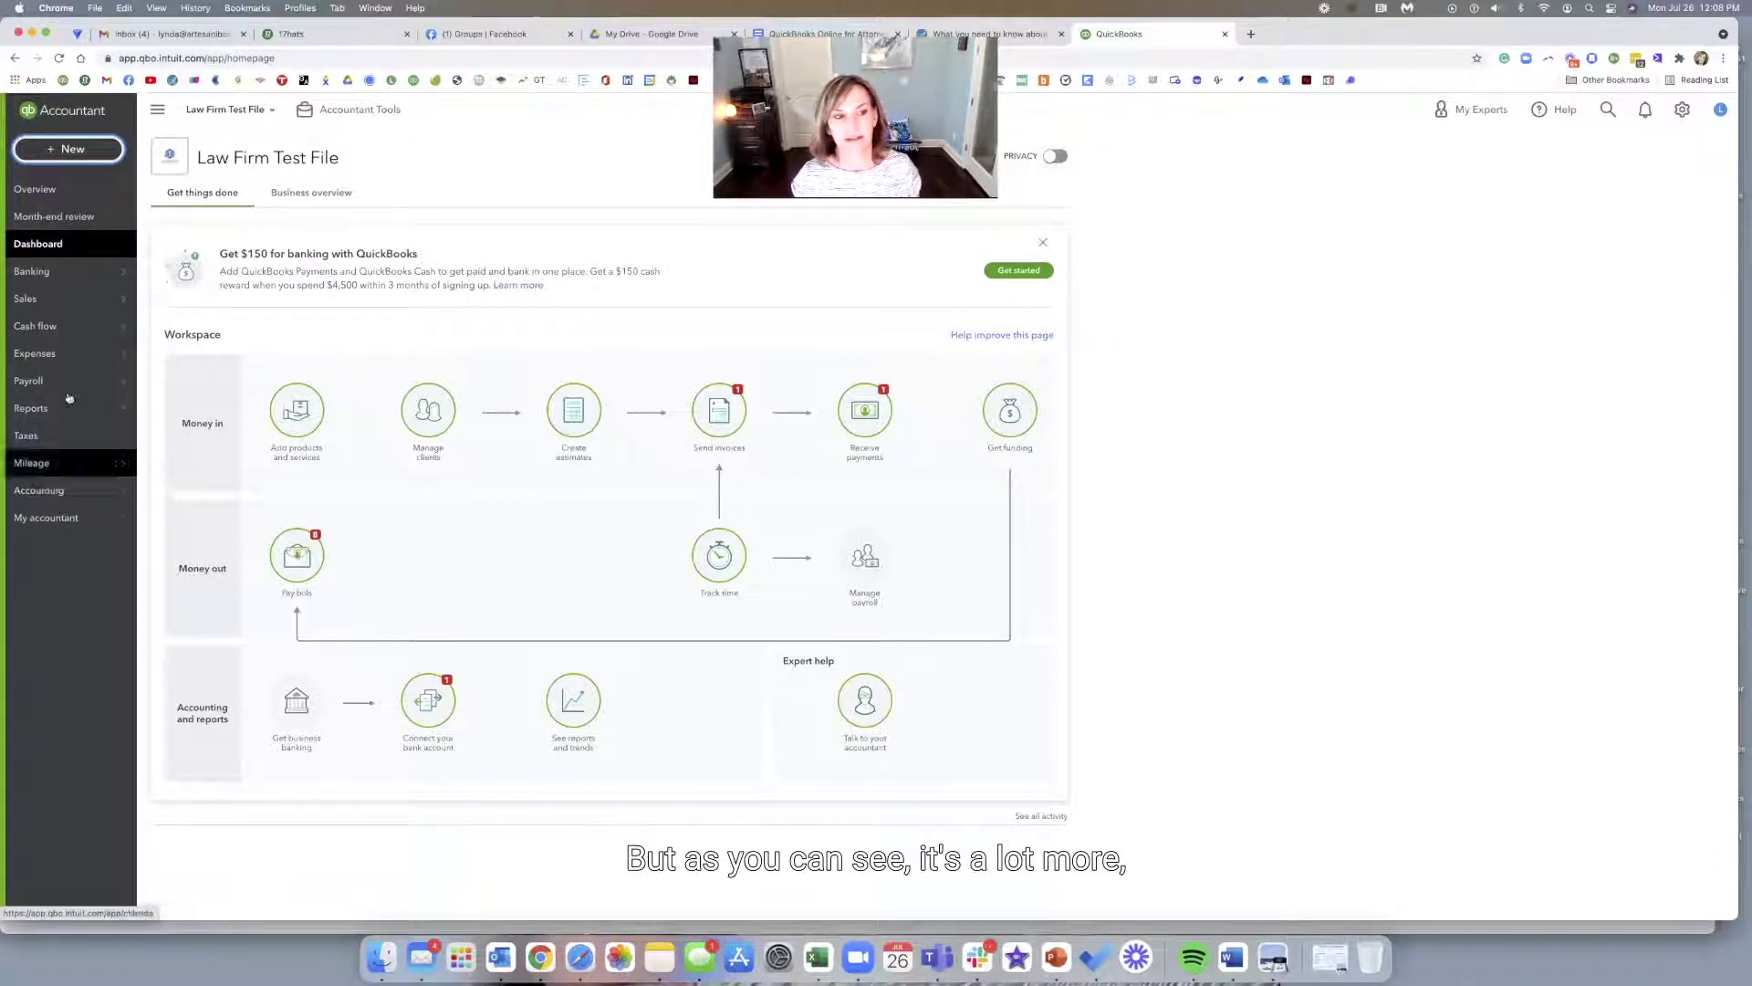
mouse_move(77, 300)
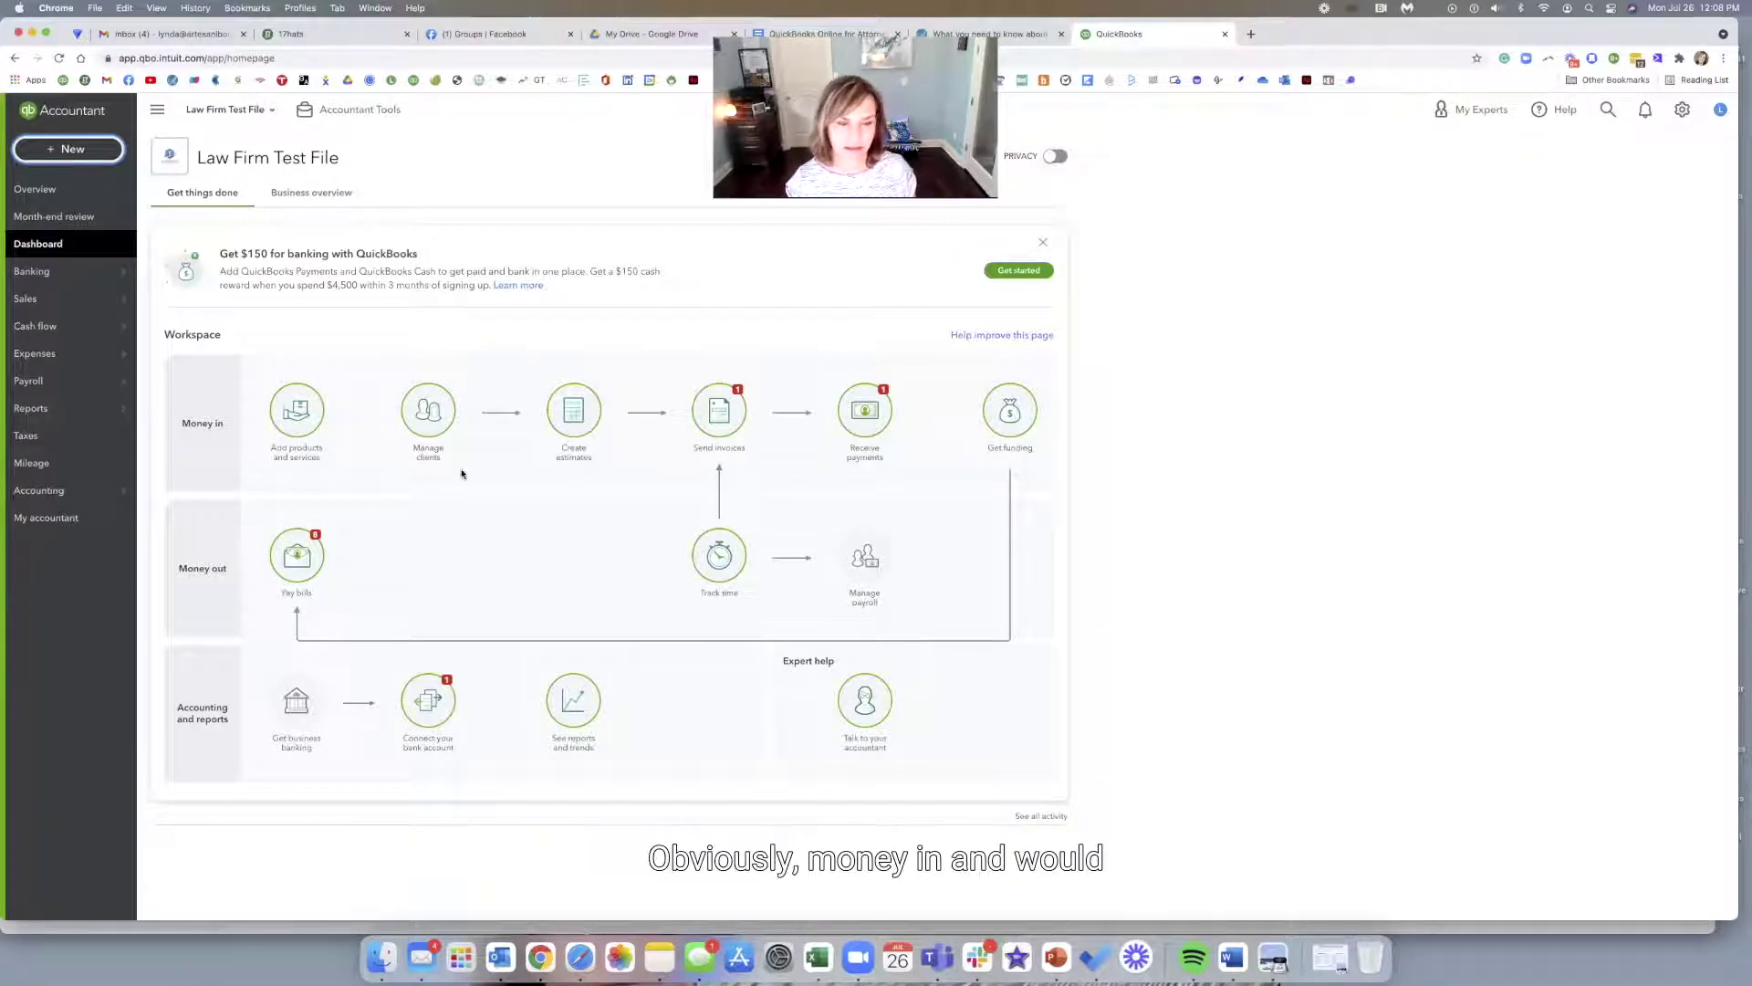
left_click(440, 414)
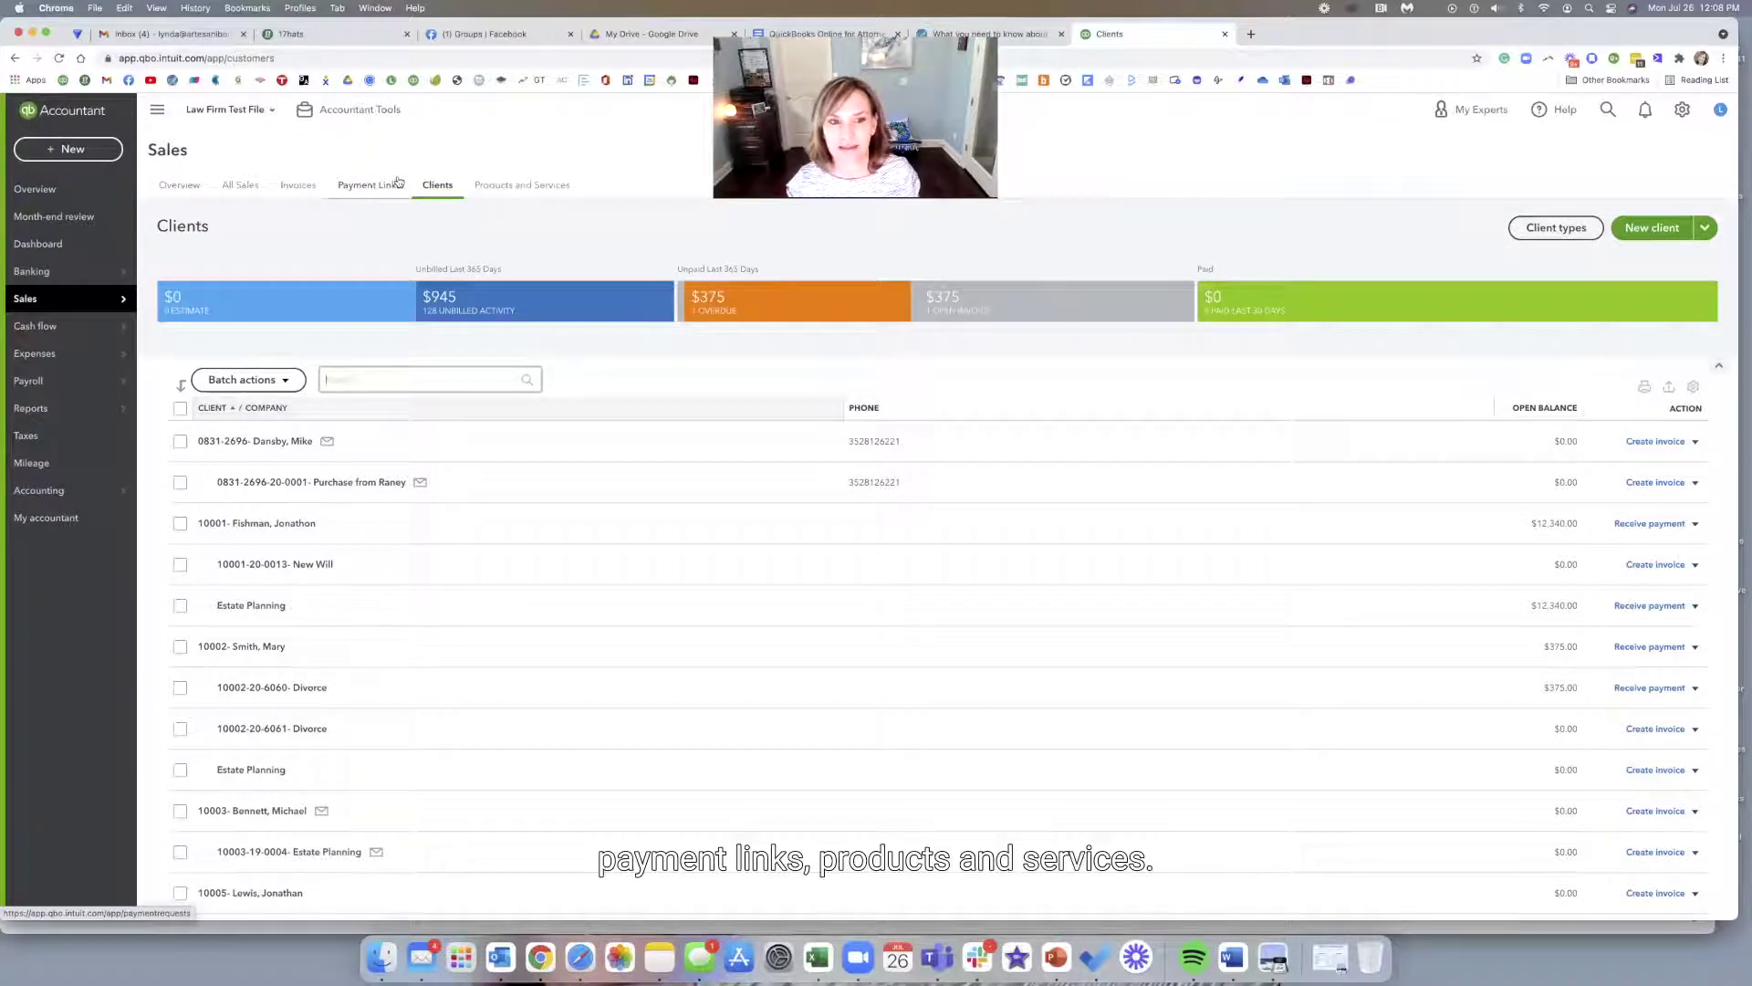
left_click(175, 187)
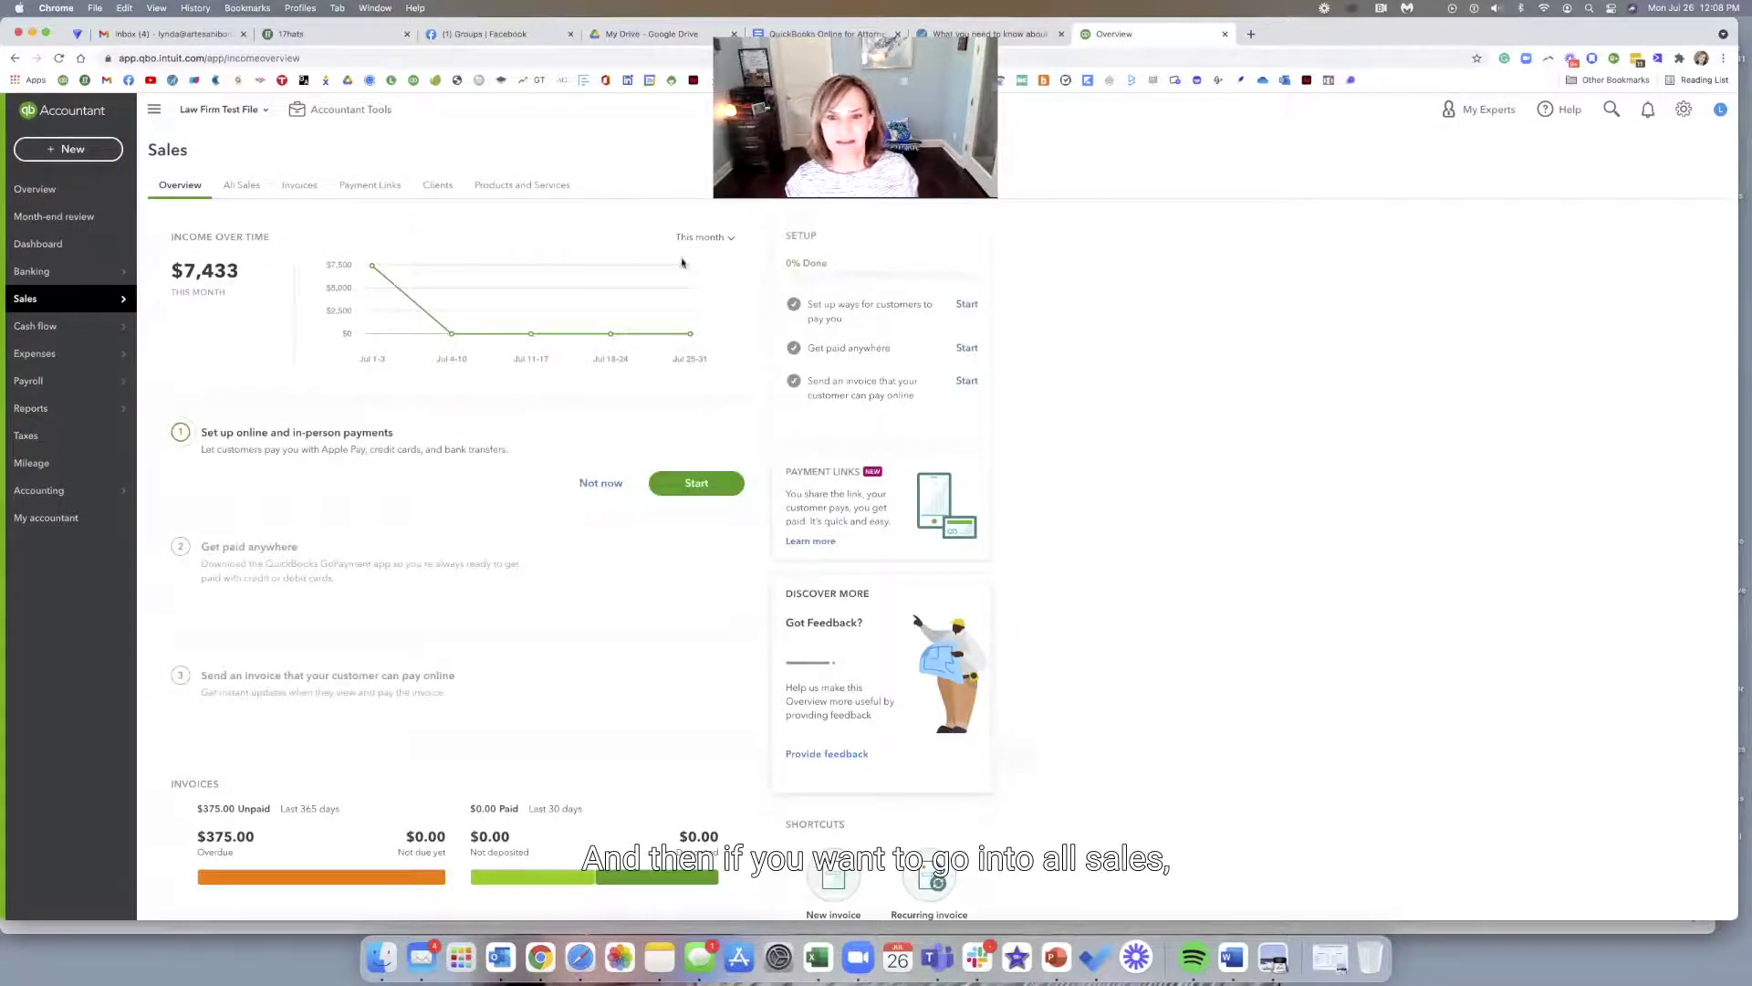
left_click(241, 185)
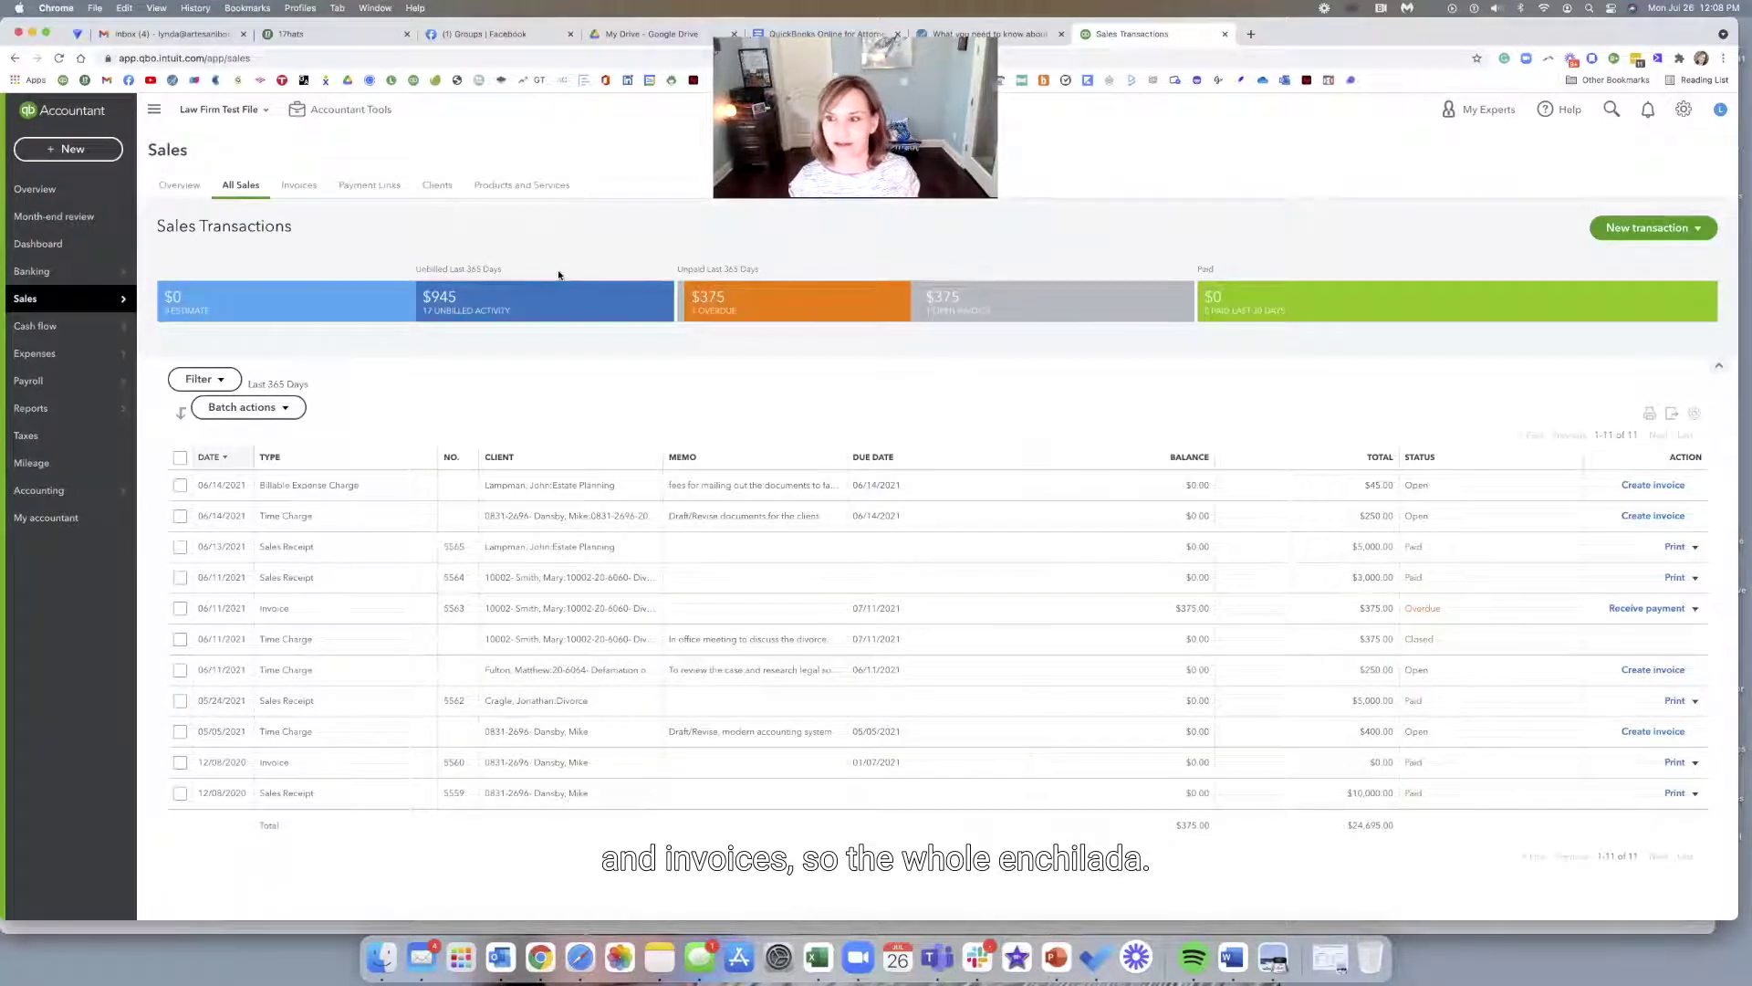
Show the Email column and hide the Due date column in the sales transactions table
left_click(1696, 413)
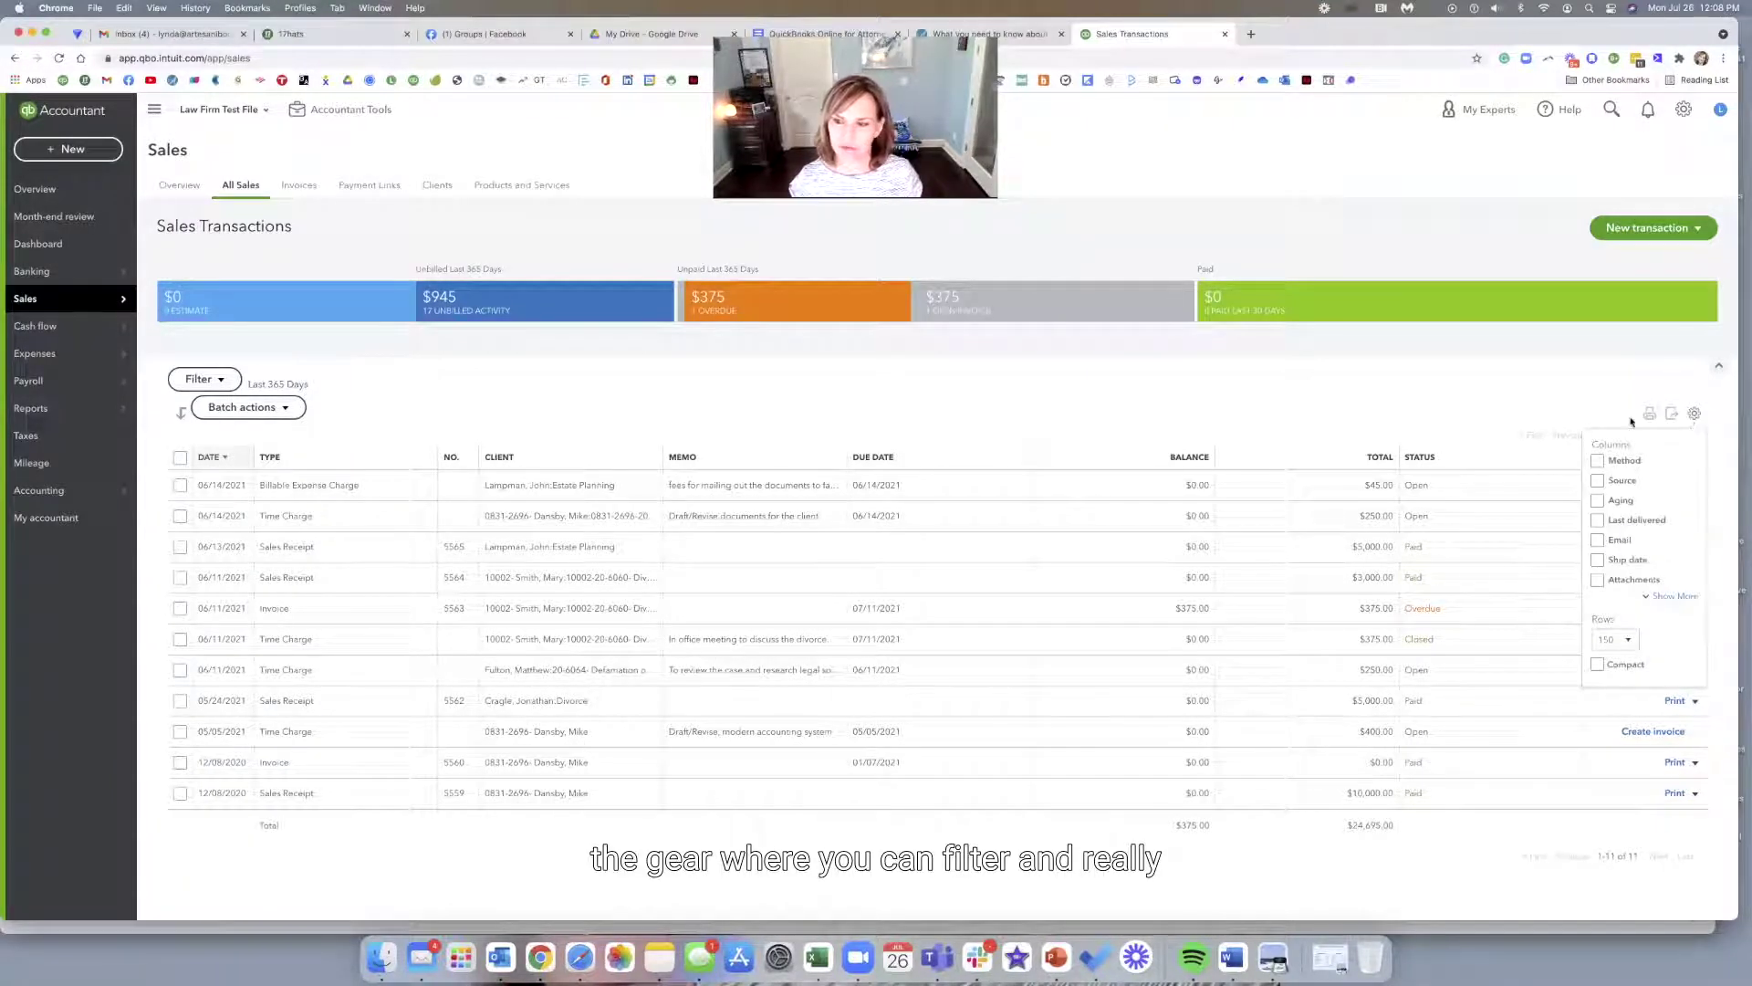
left_click(1667, 597)
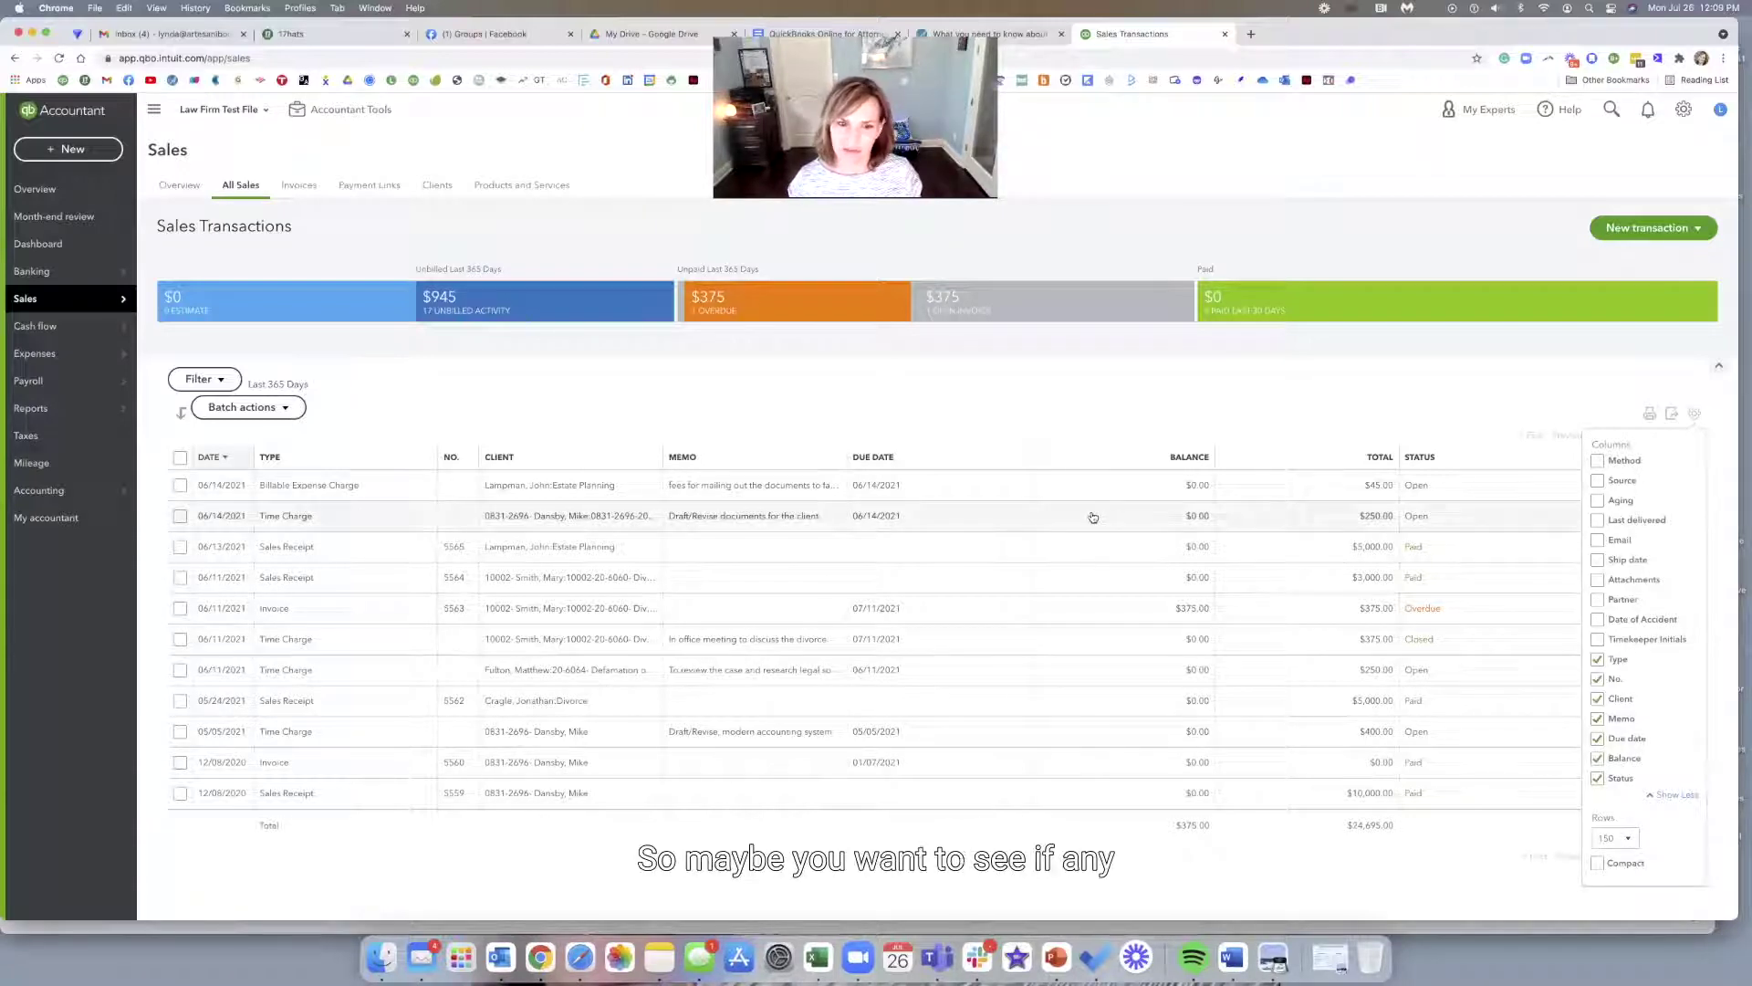
left_click(1597, 541)
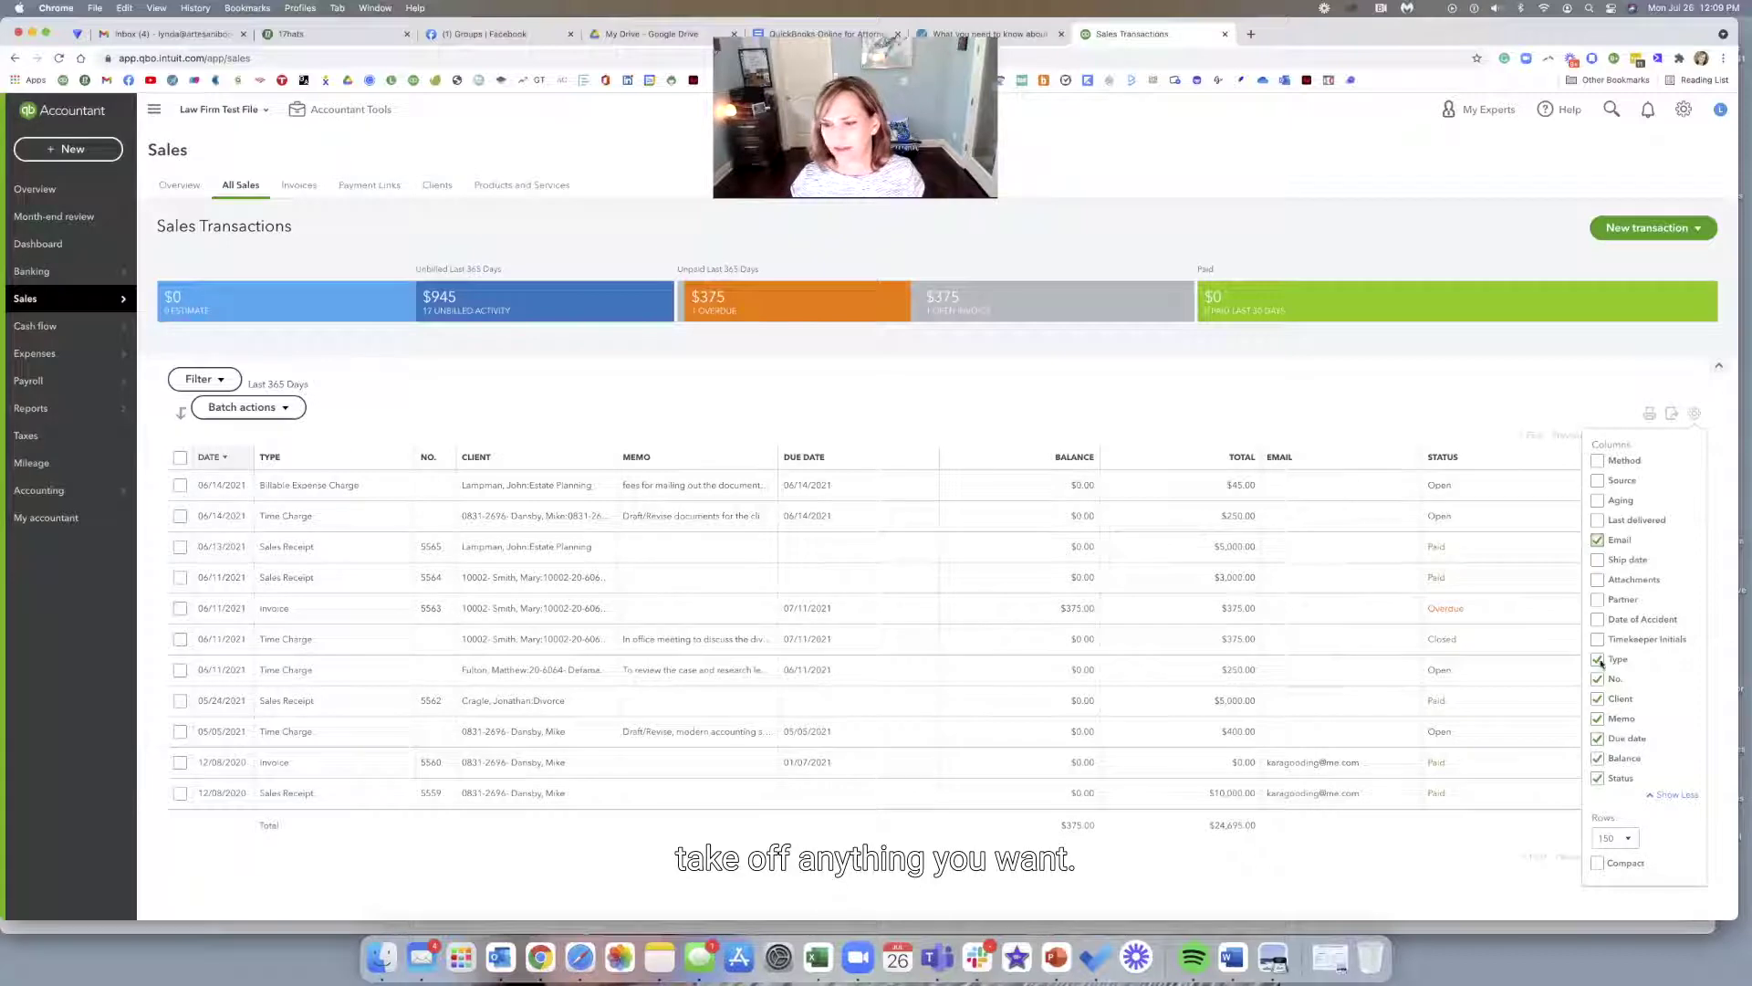
left_click(1597, 738)
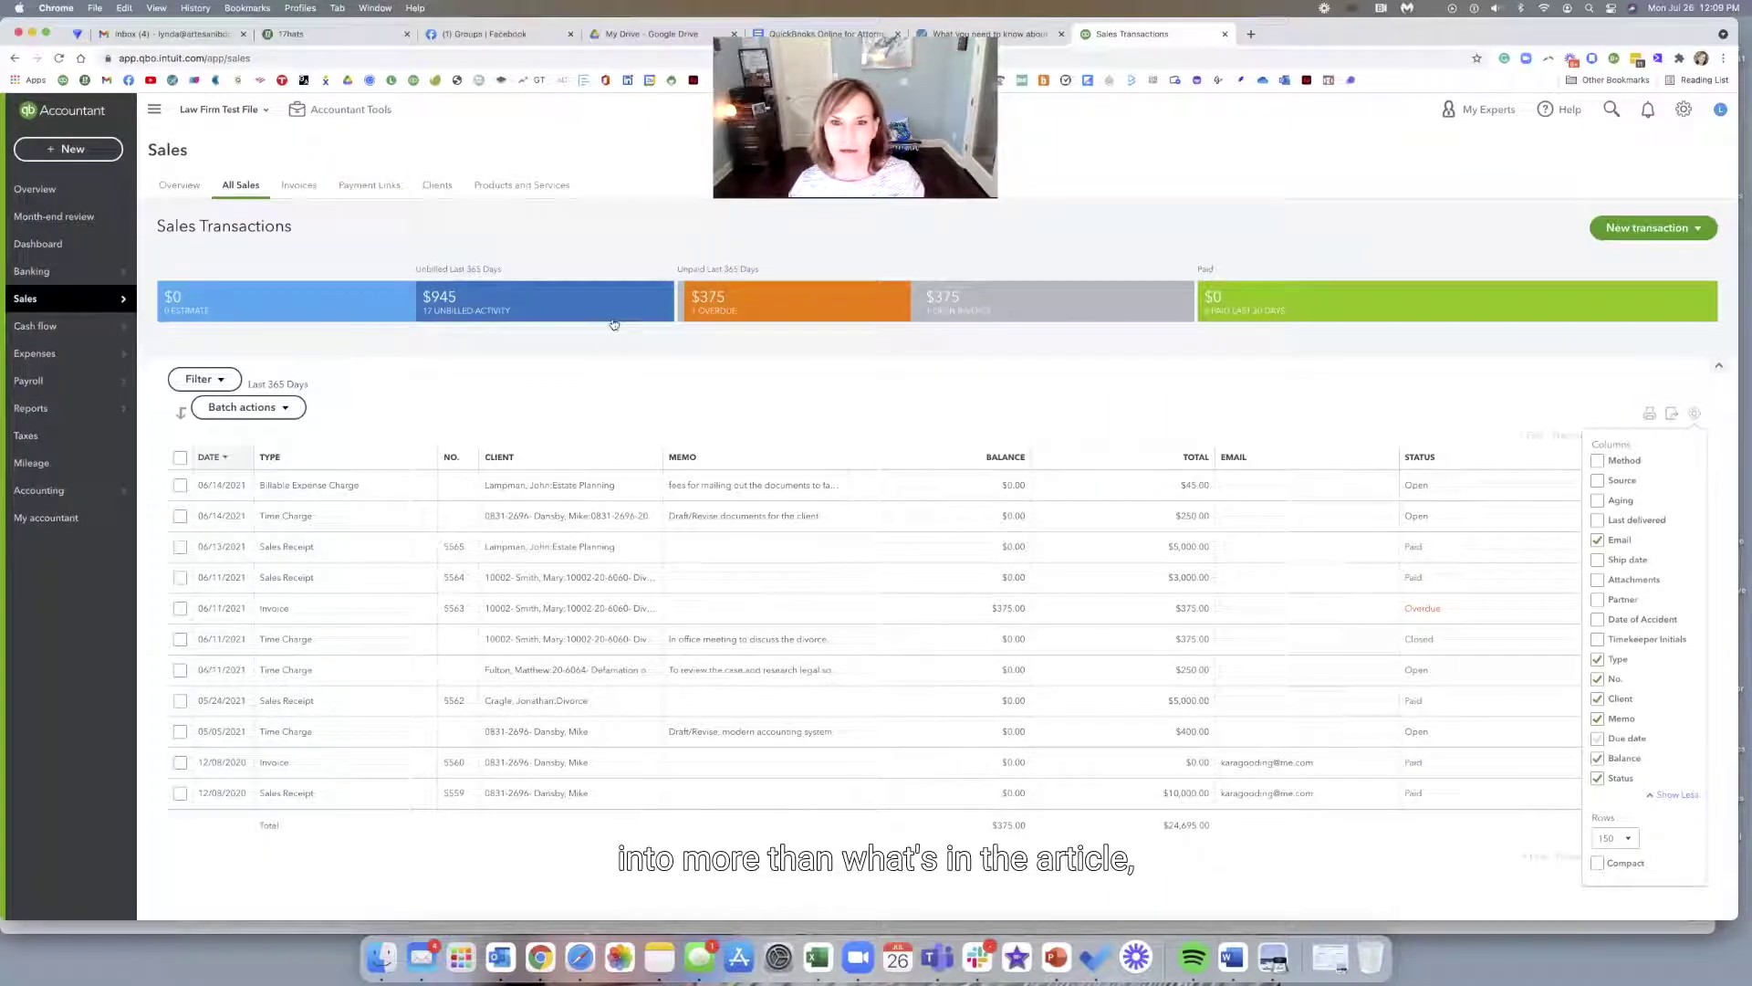
Filter the sales transactions by unbilled activity, overdue invoices and open invoices in turn
left_click(589, 301)
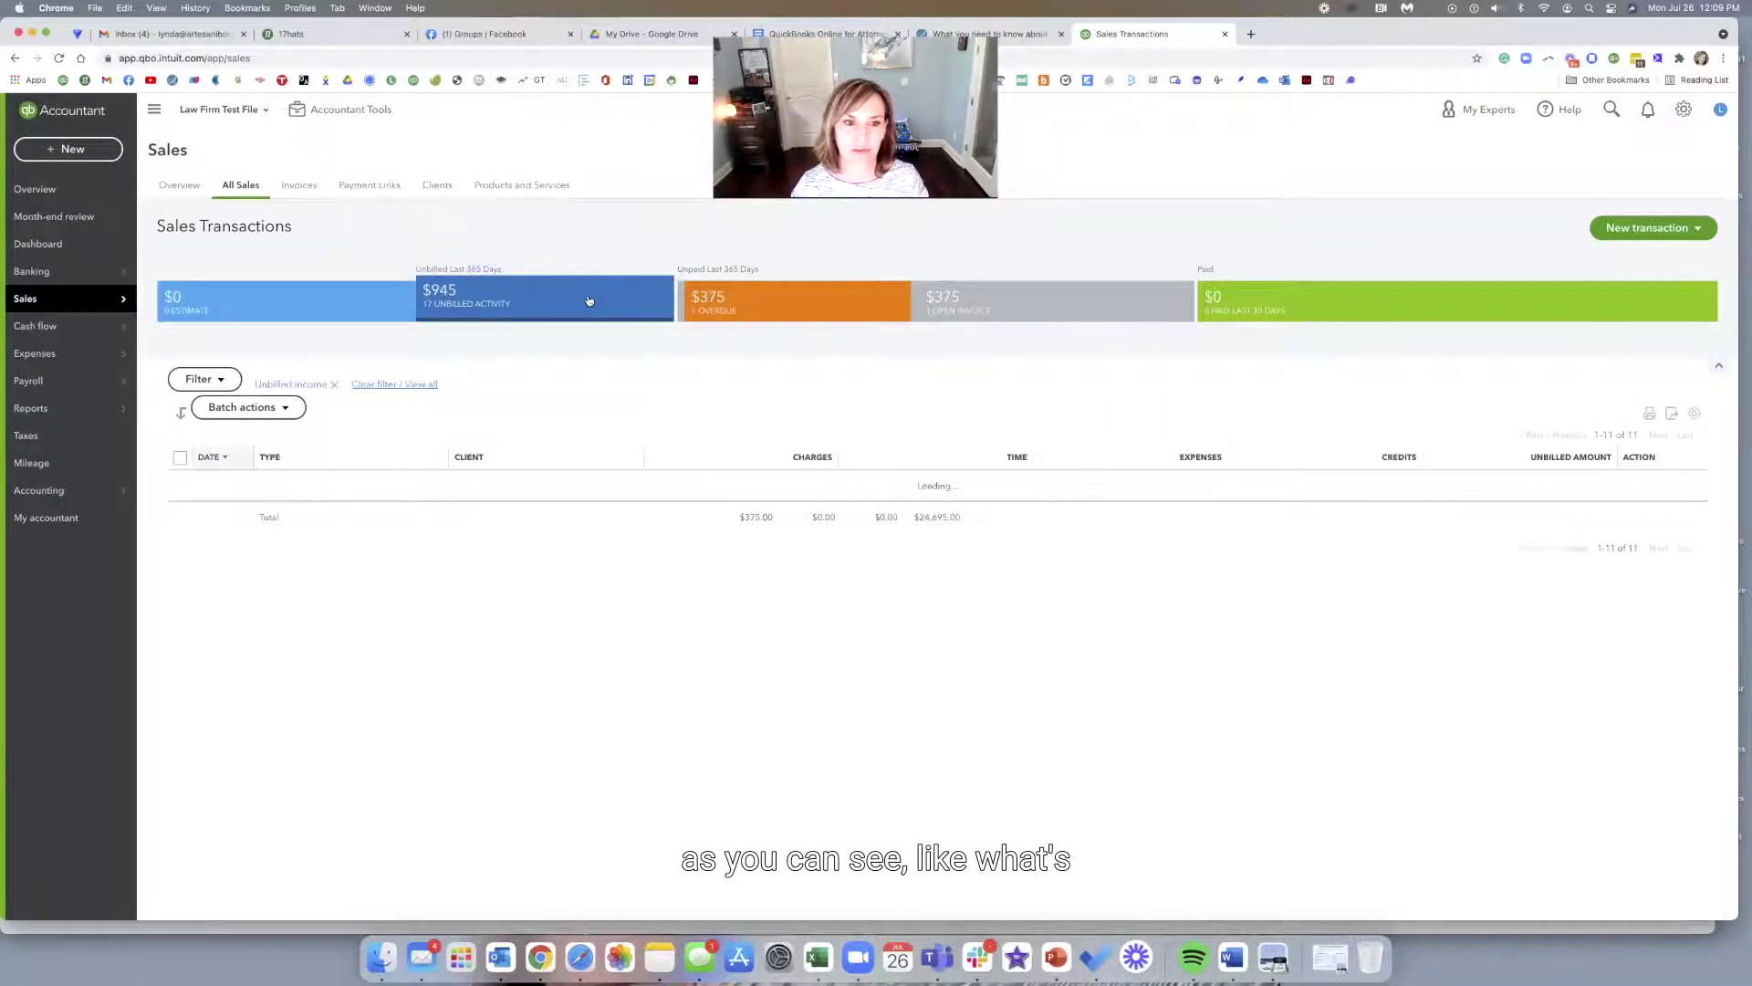
left_click(810, 309)
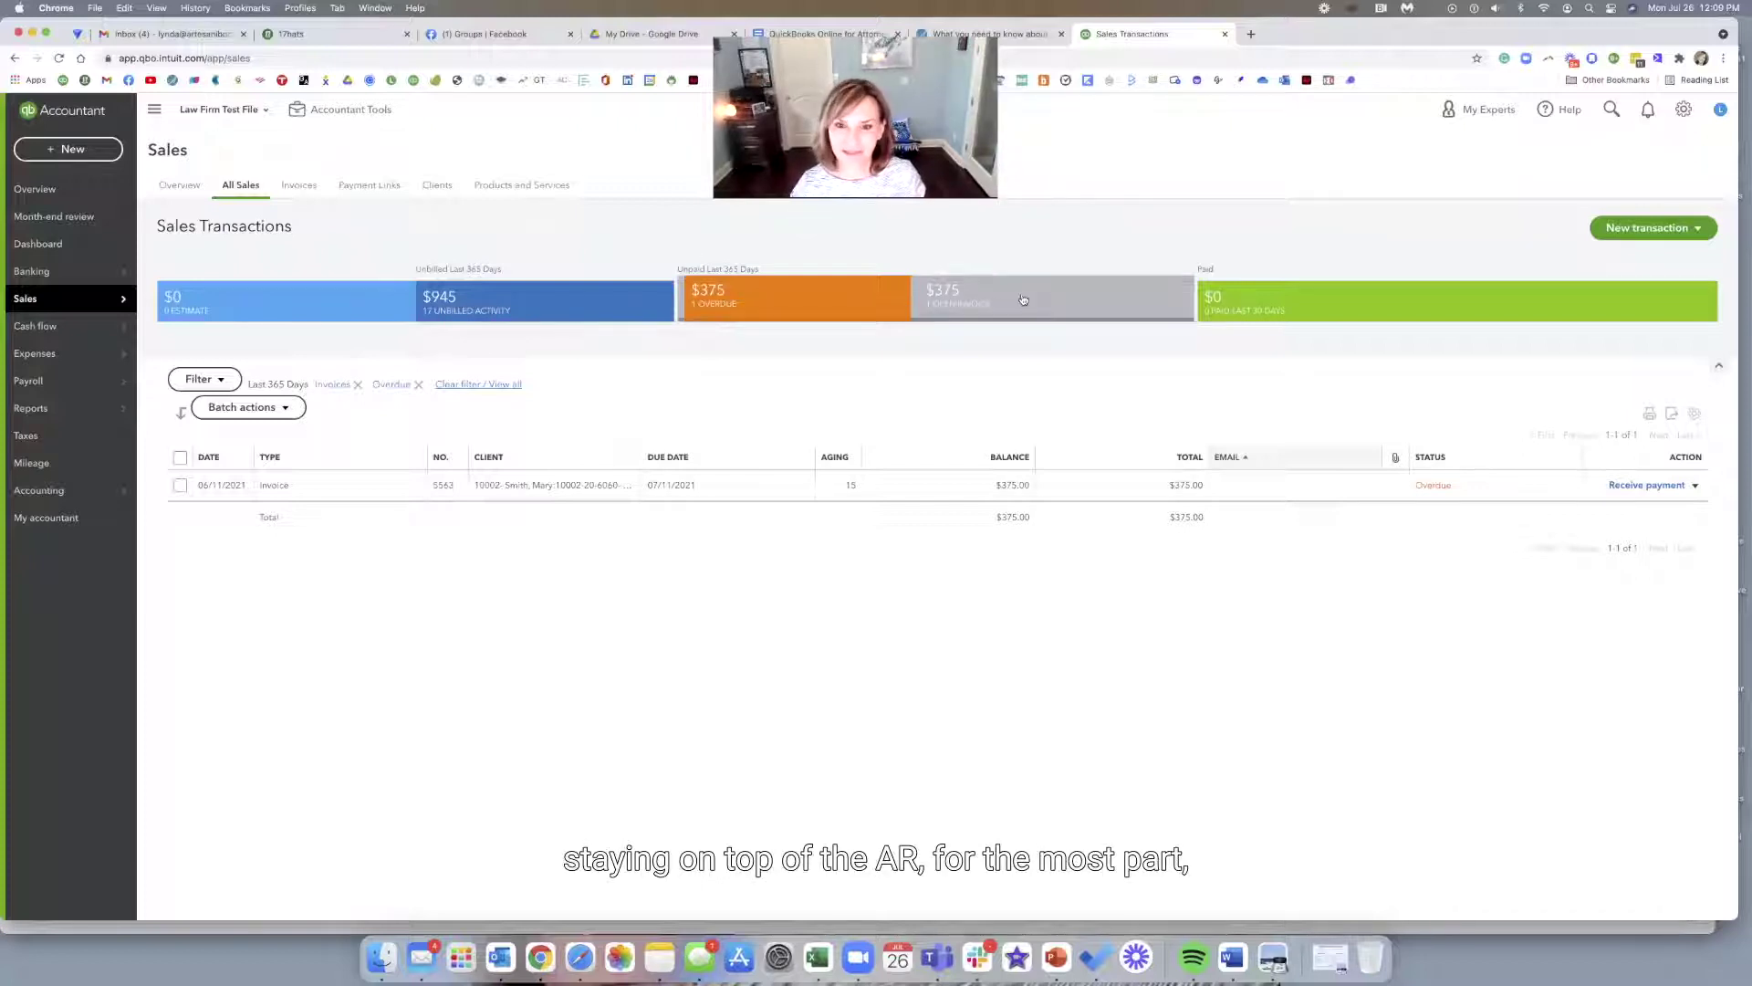
left_click(1074, 319)
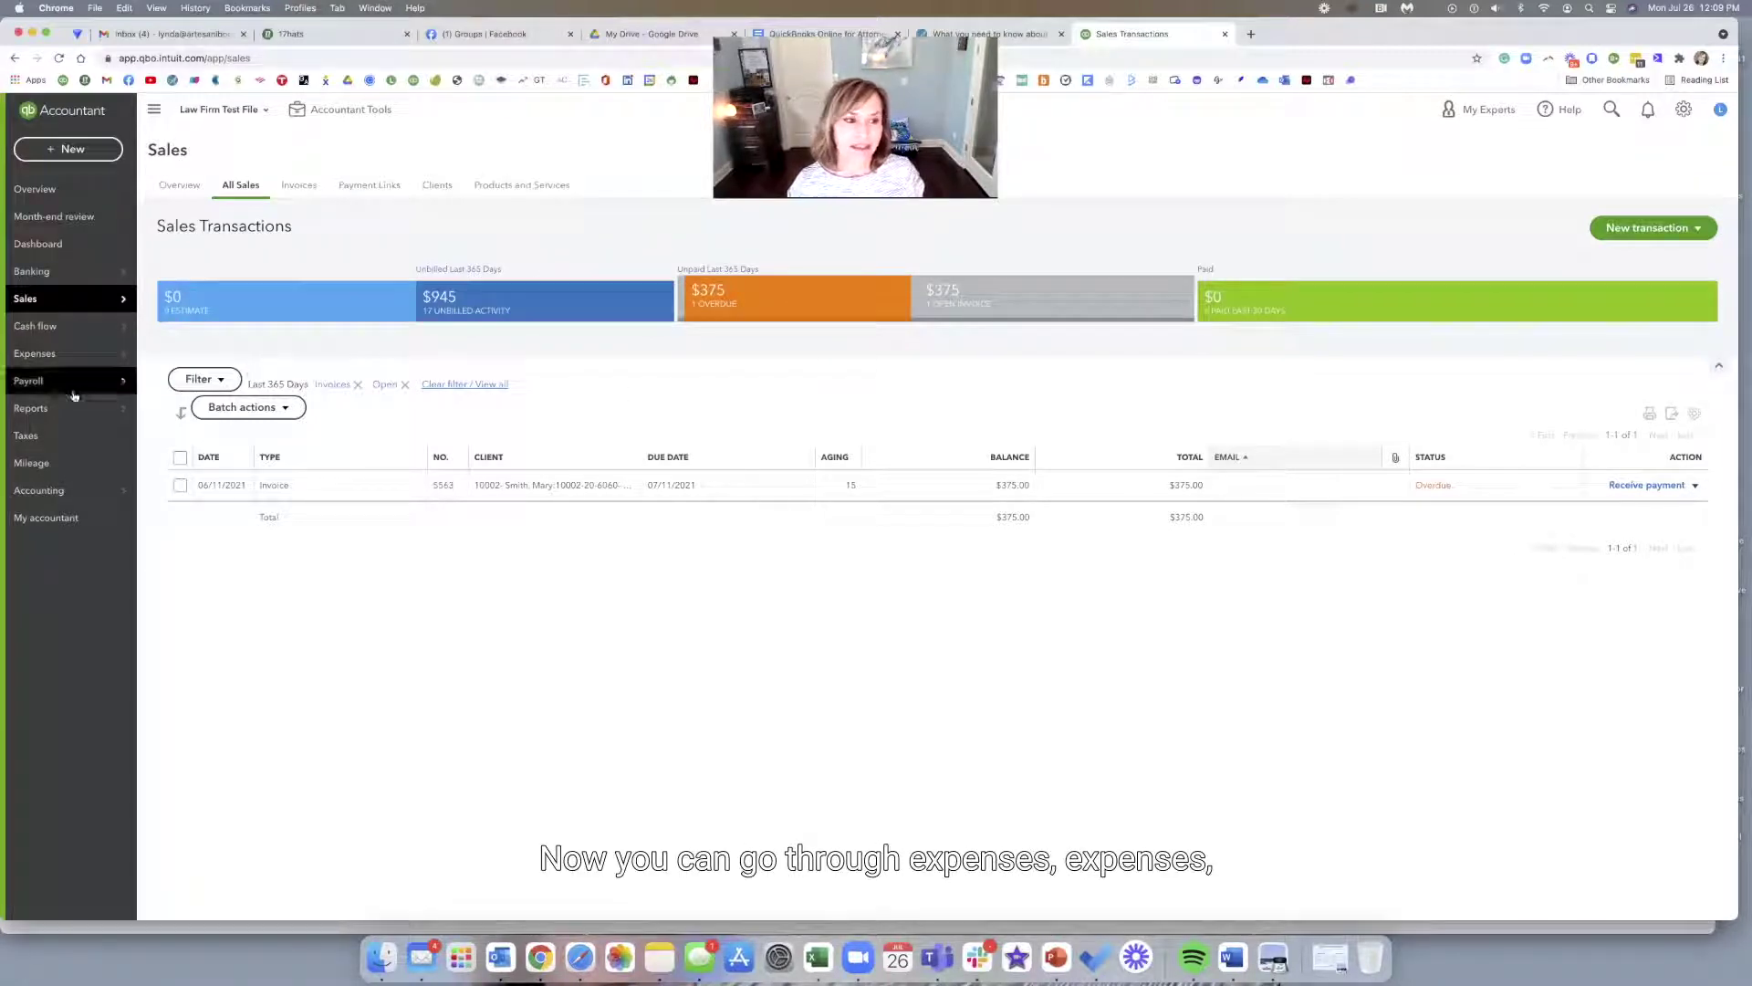
View the Expenses page and the client overview, ending on the dashboard workspace
mouse_move(79, 355)
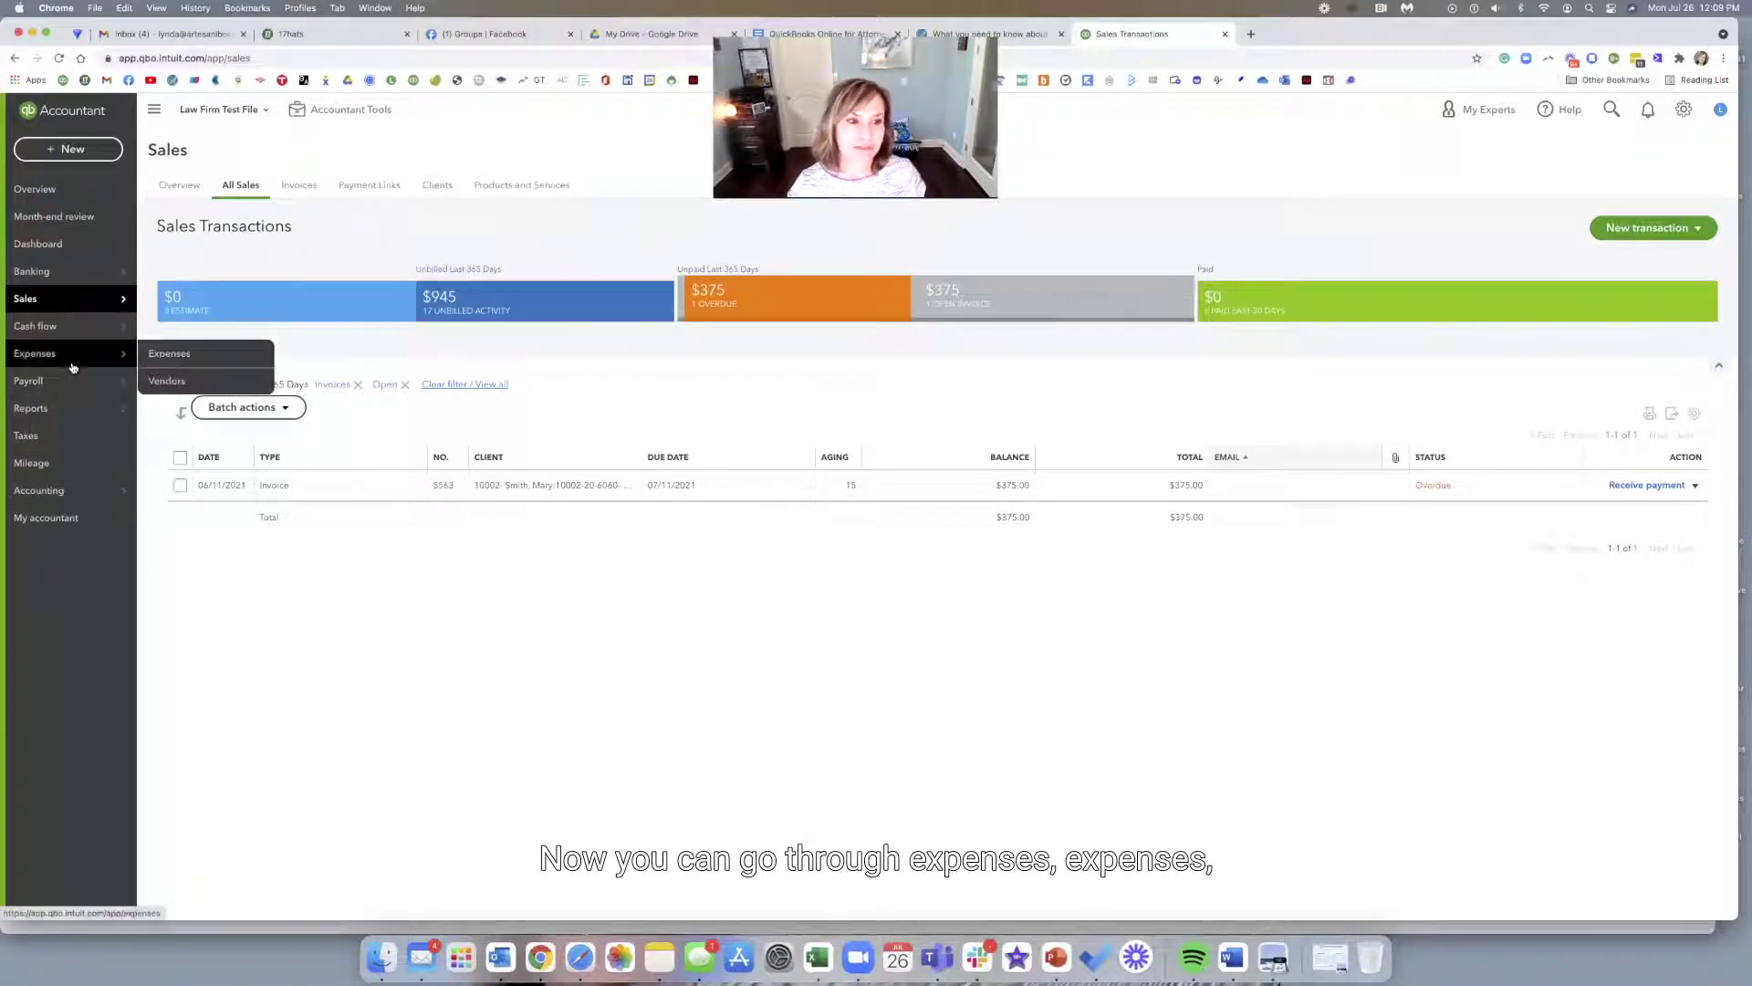
left_click(162, 356)
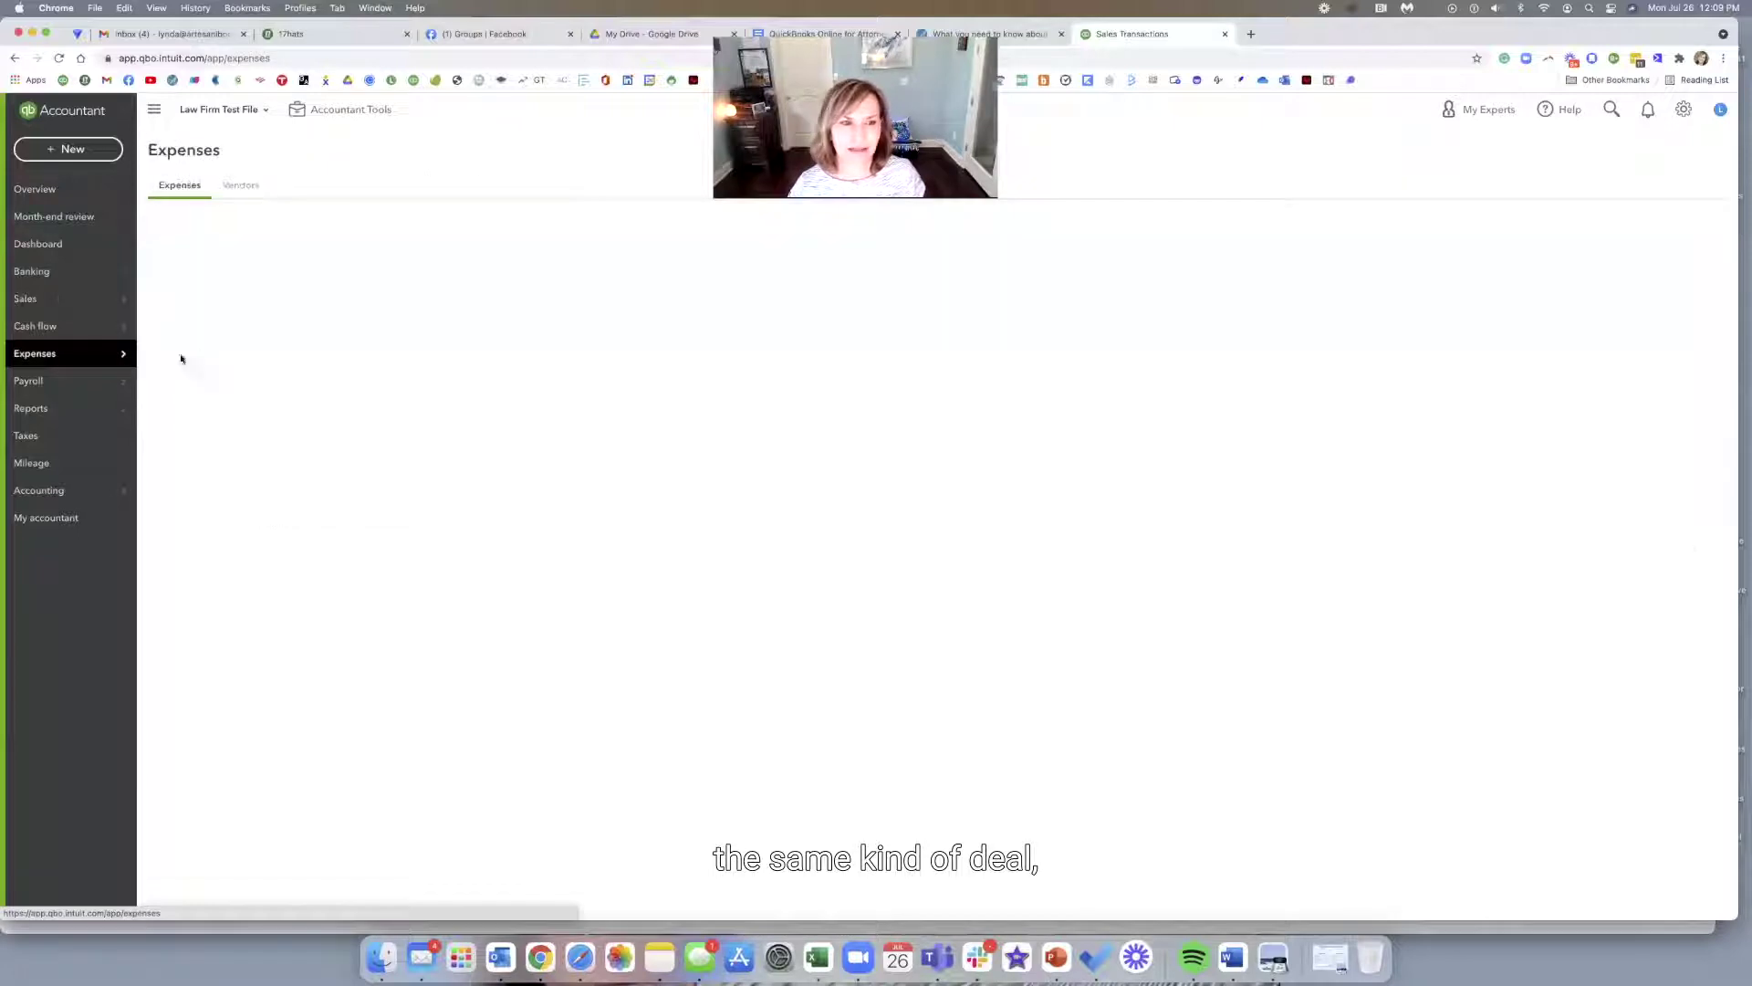
left_click(47, 189)
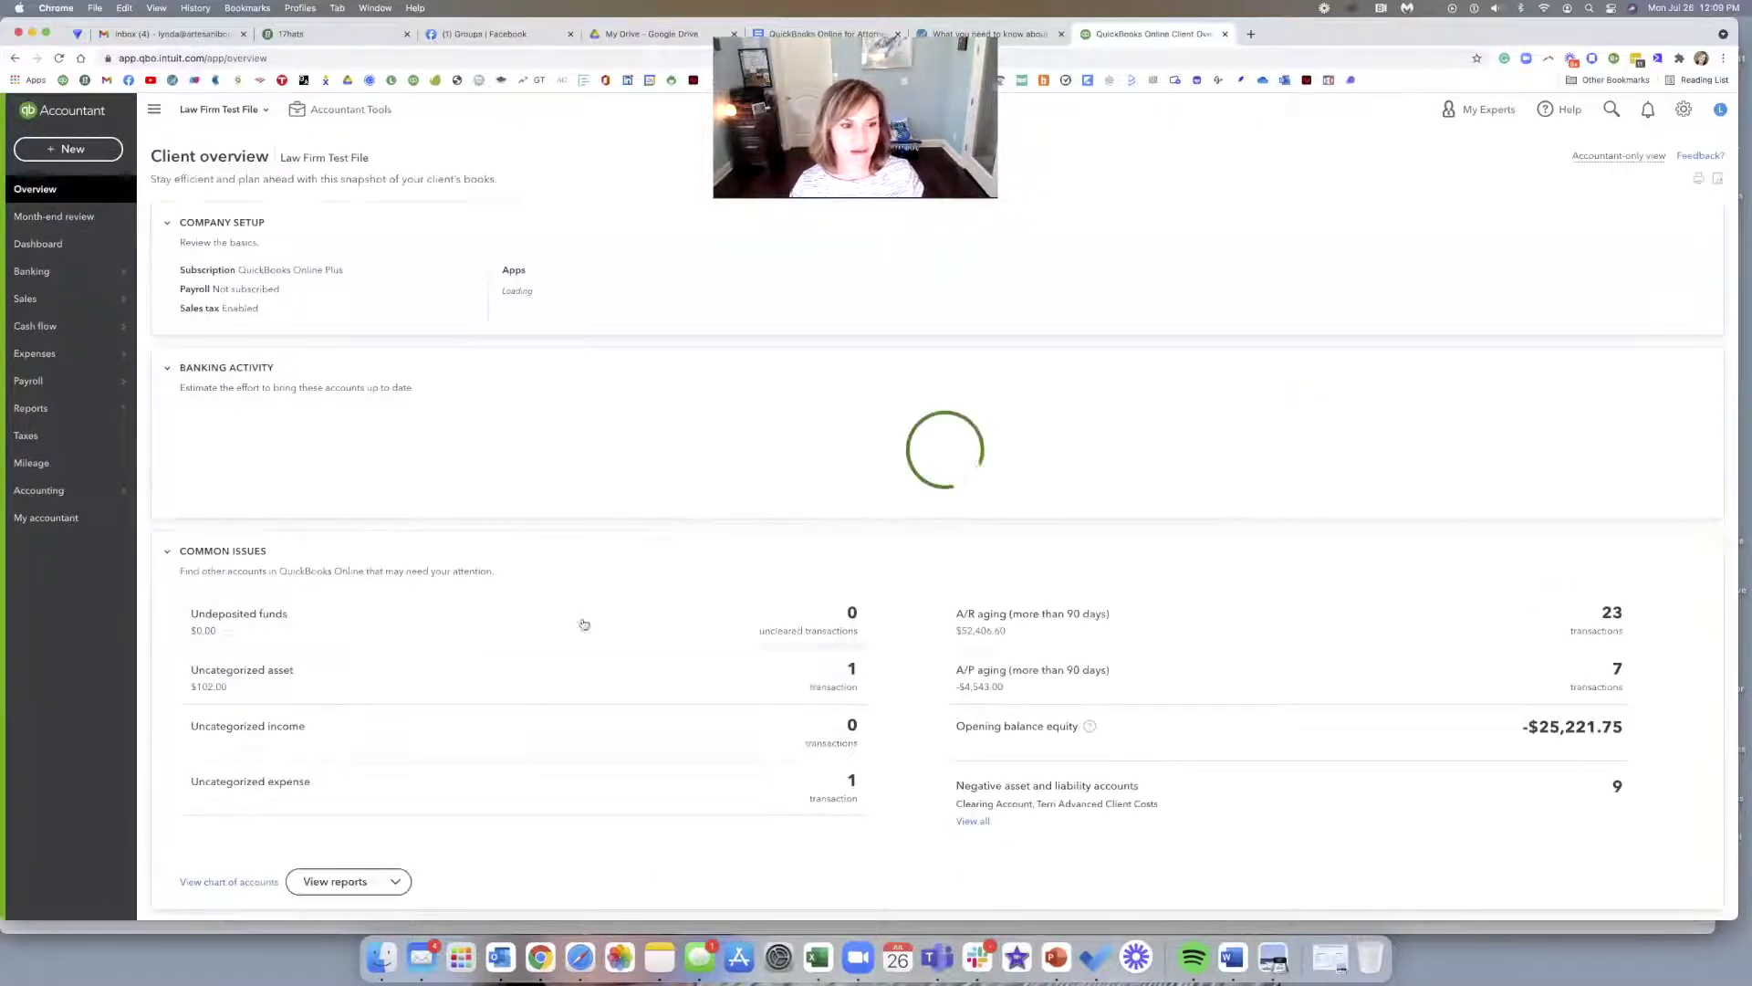
left_click(67, 243)
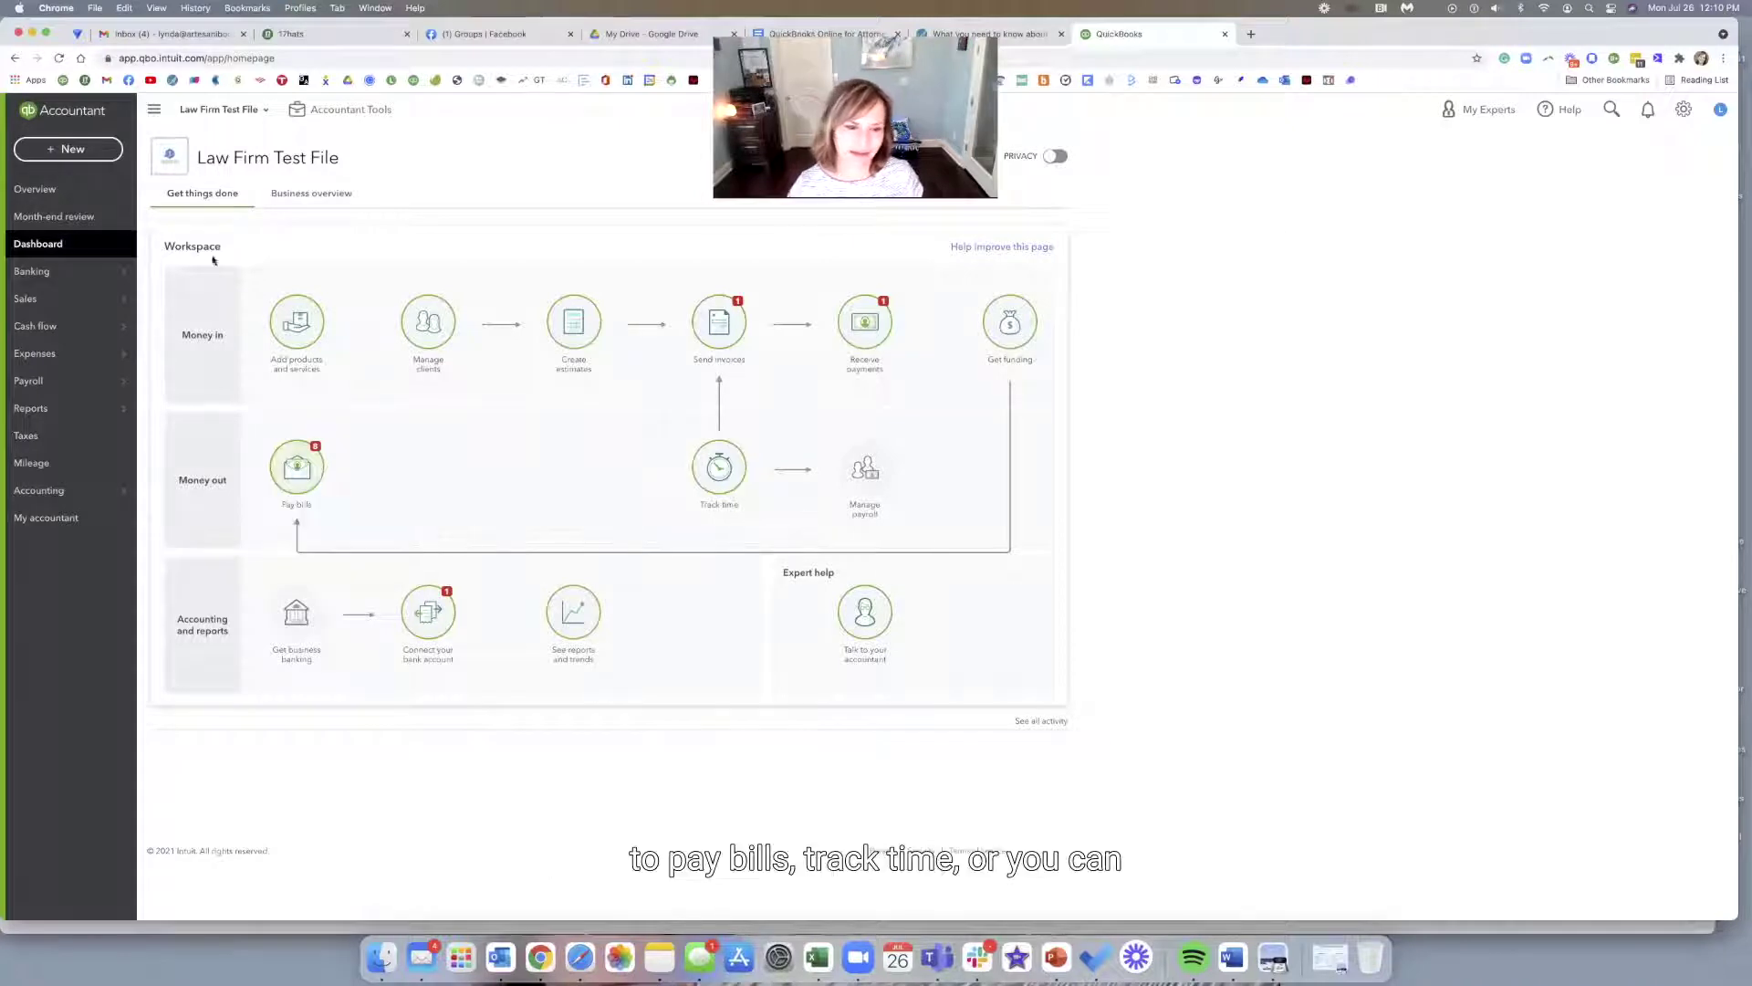
Go to the vendor list under Expenses and view Broward County Court's transactions
left_click(174, 353)
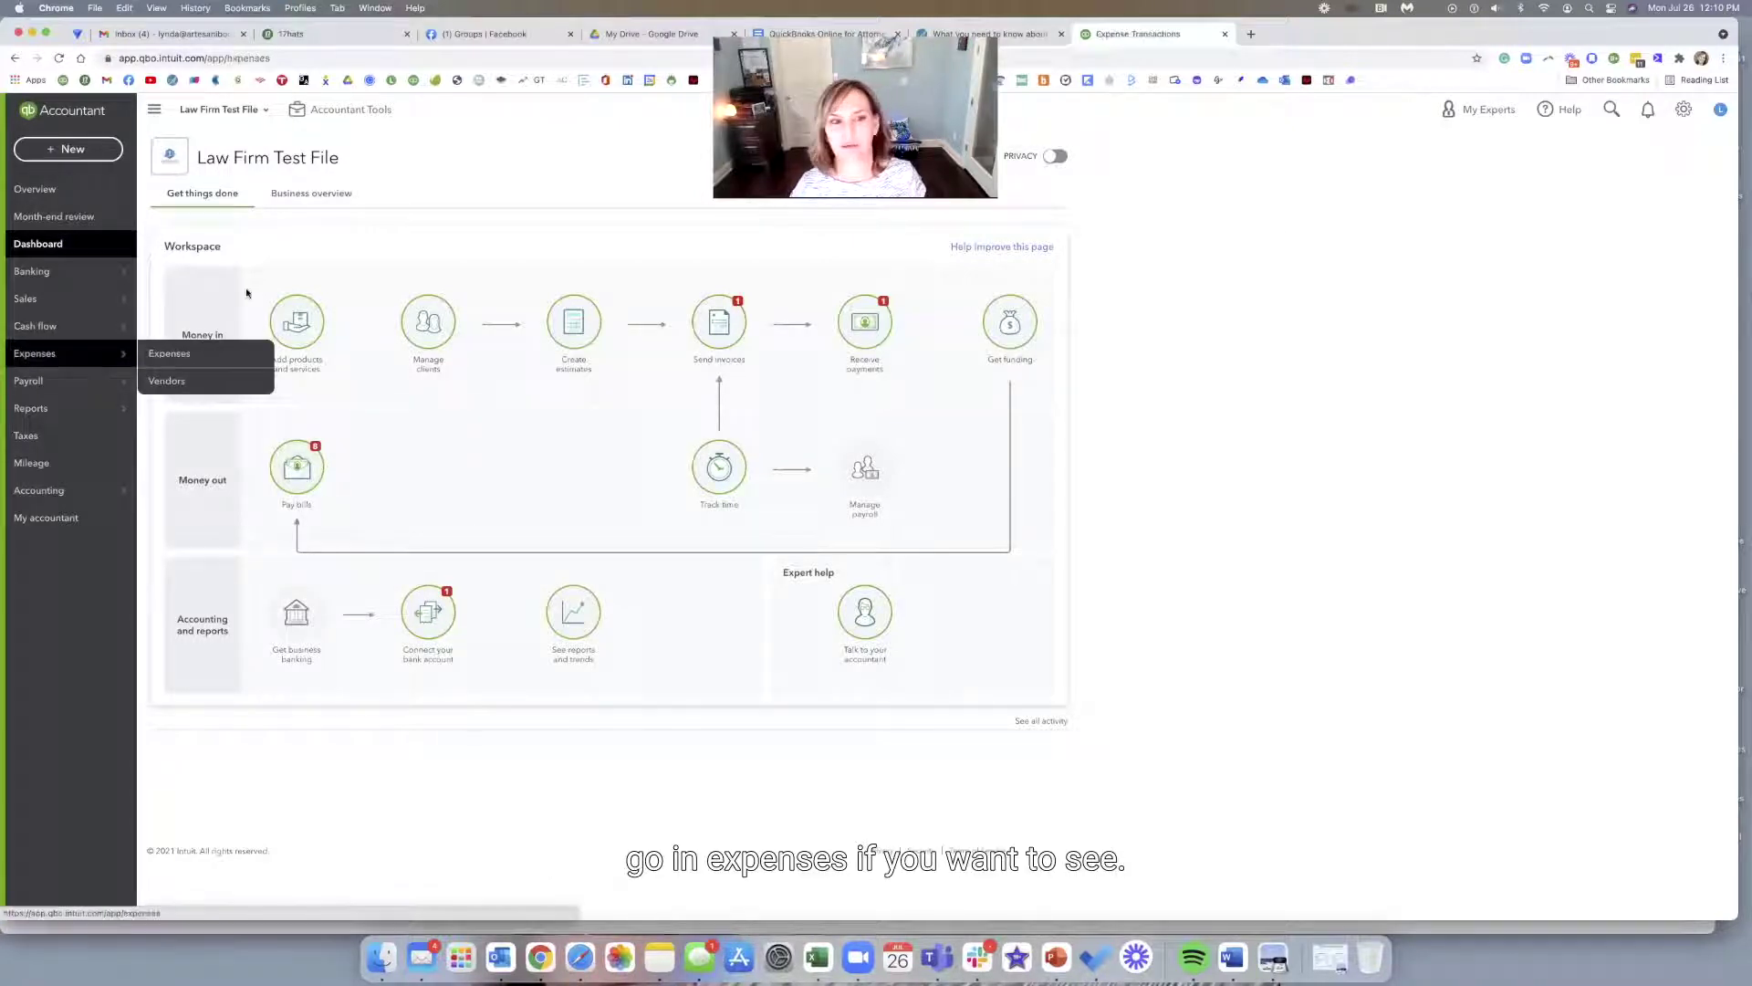
left_click(246, 187)
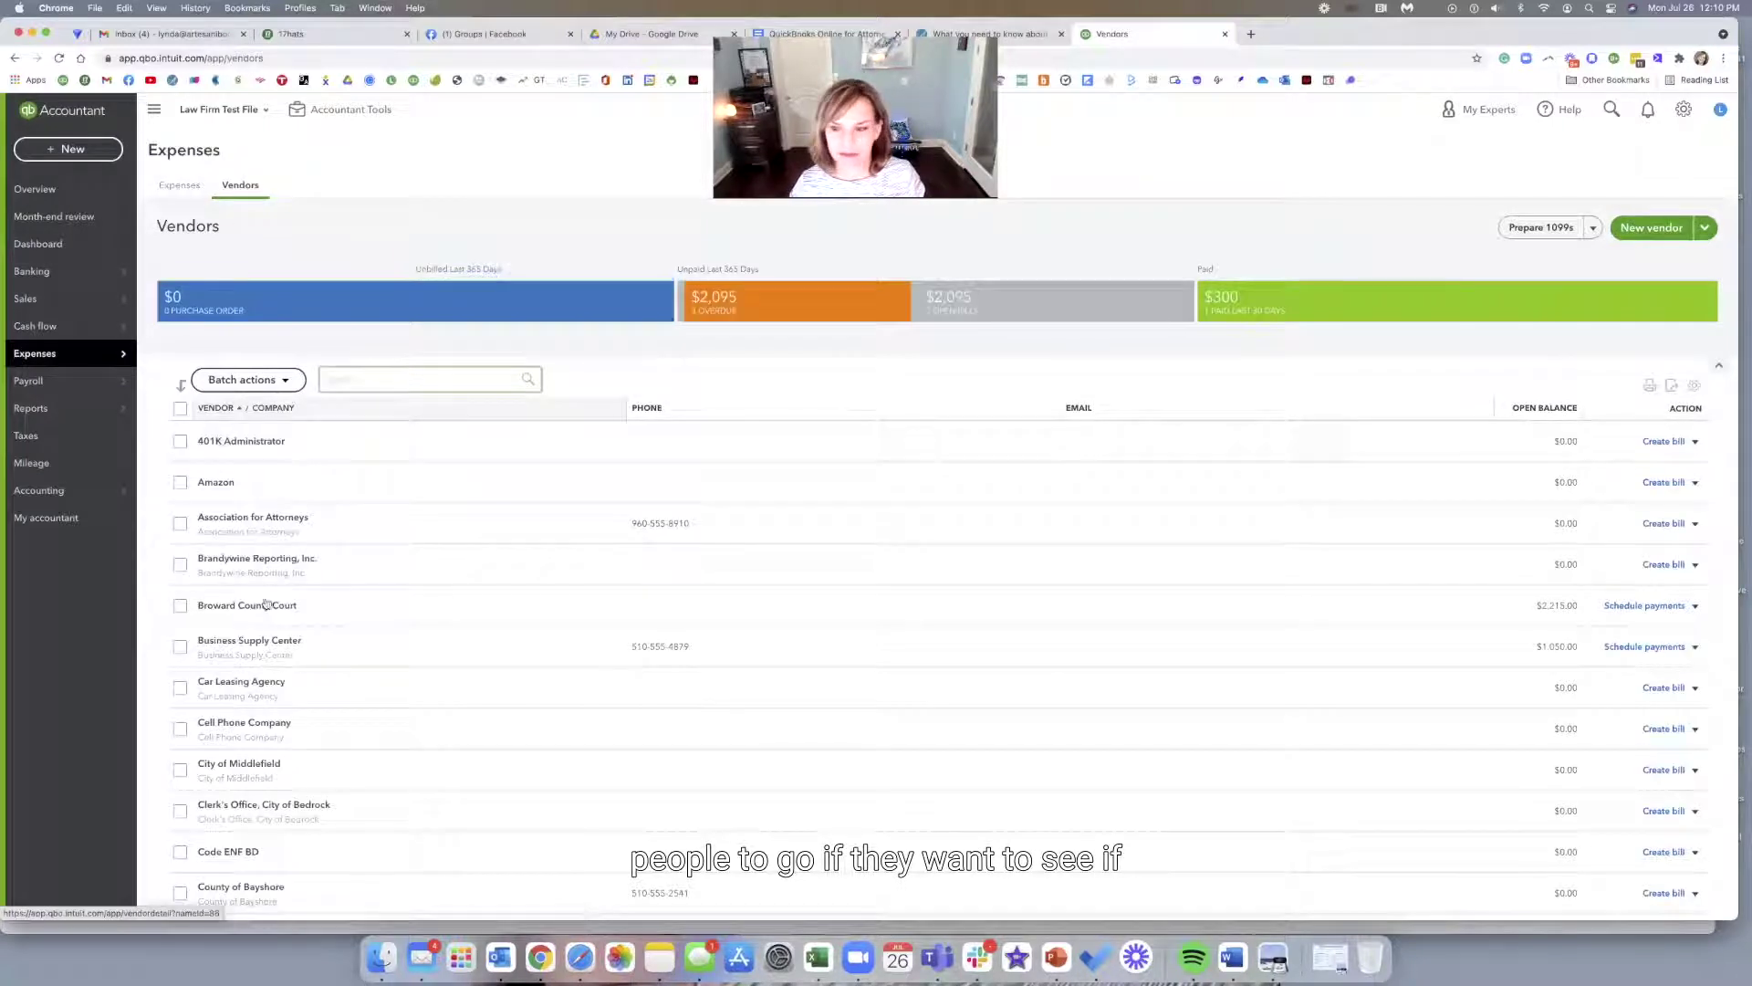
left_click(260, 607)
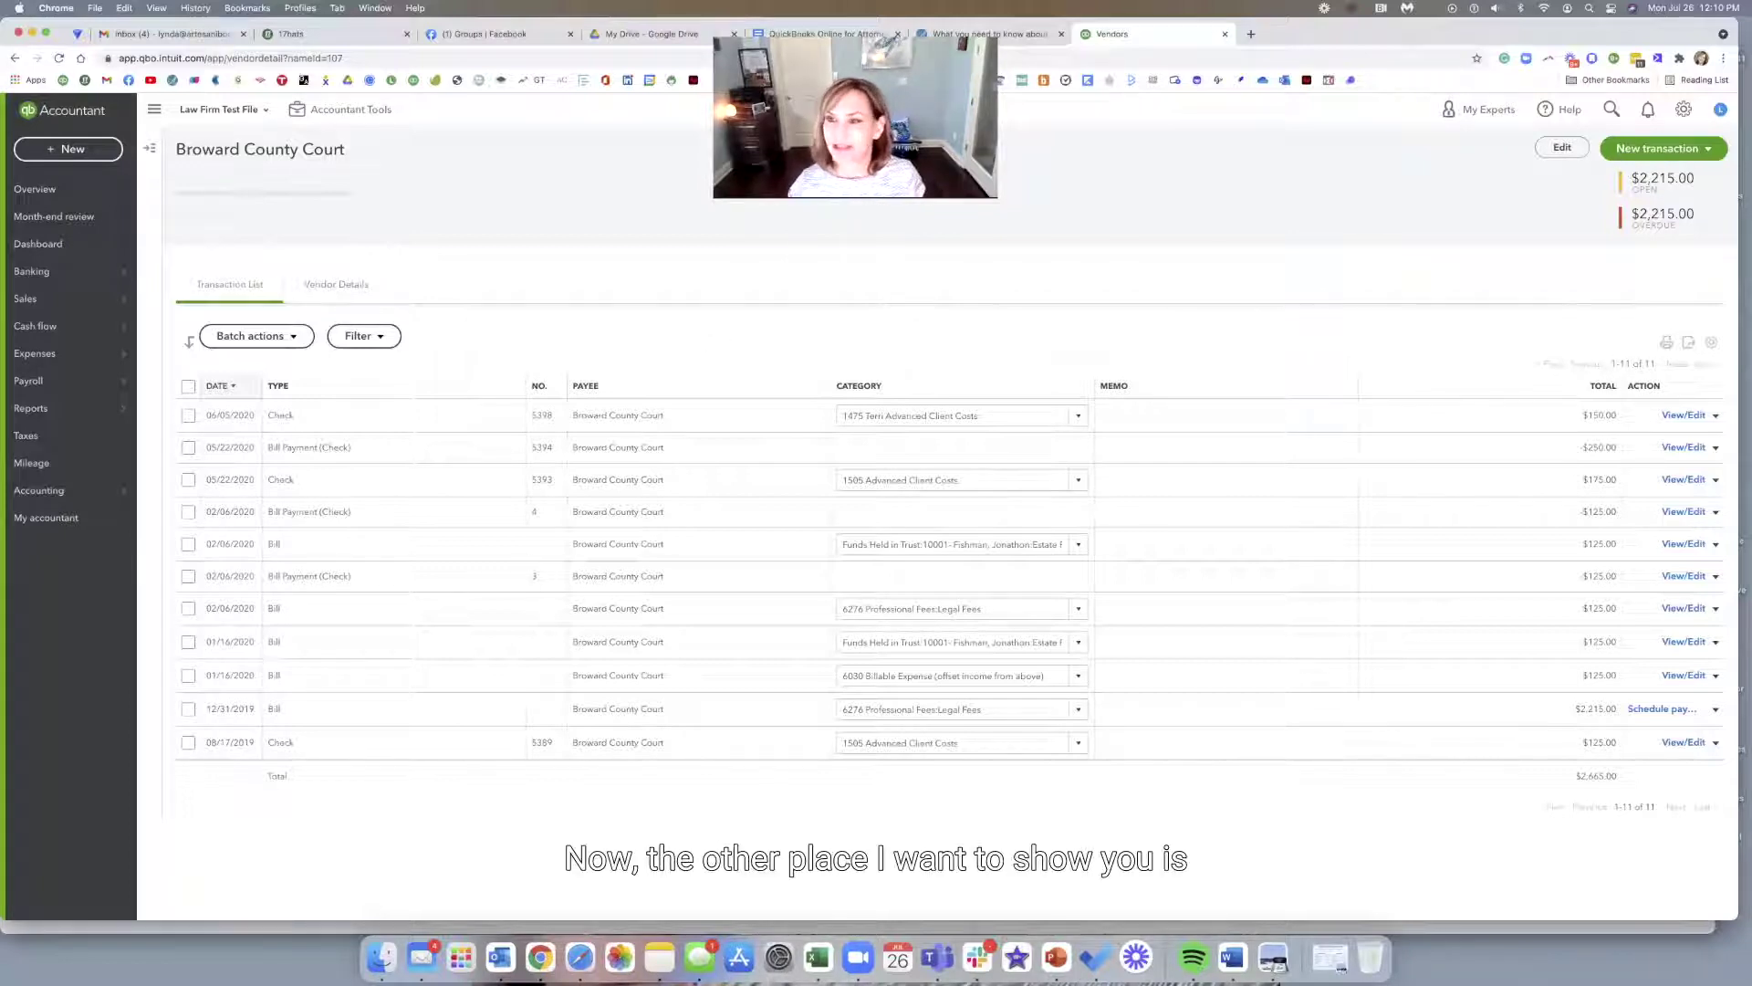
View the company's tags and tag groups, and review the available company settings, lists and tools
left_click(1682, 111)
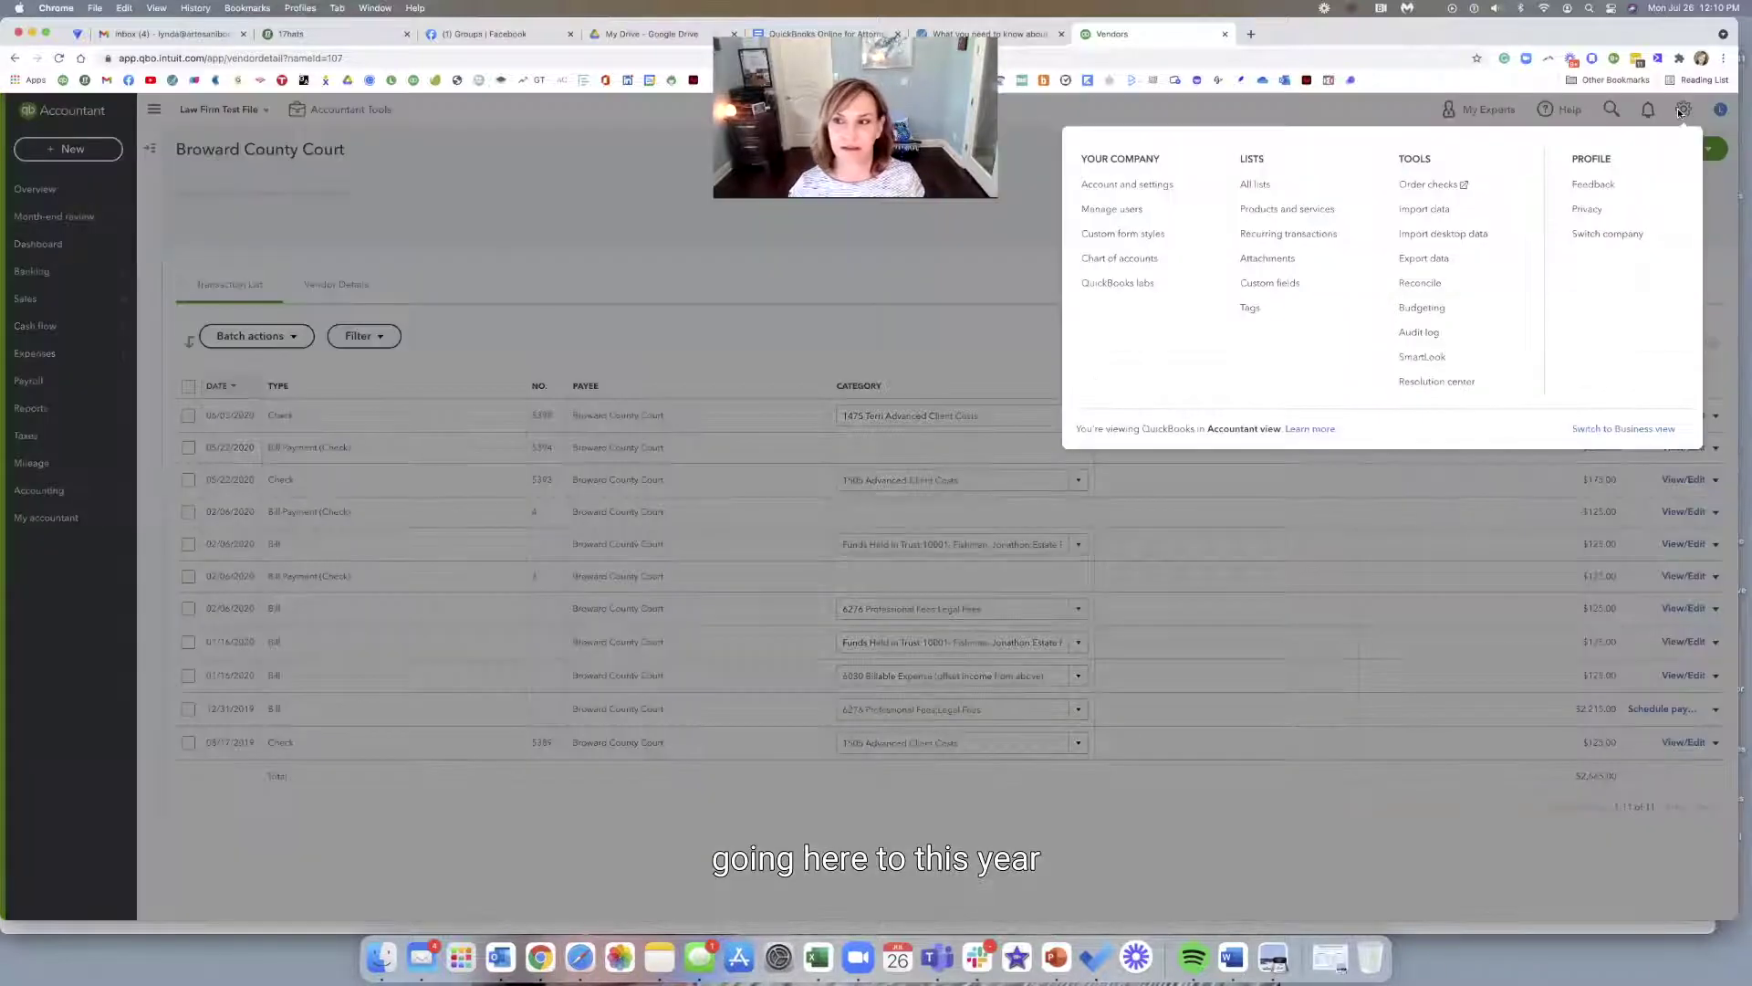
left_click(1250, 311)
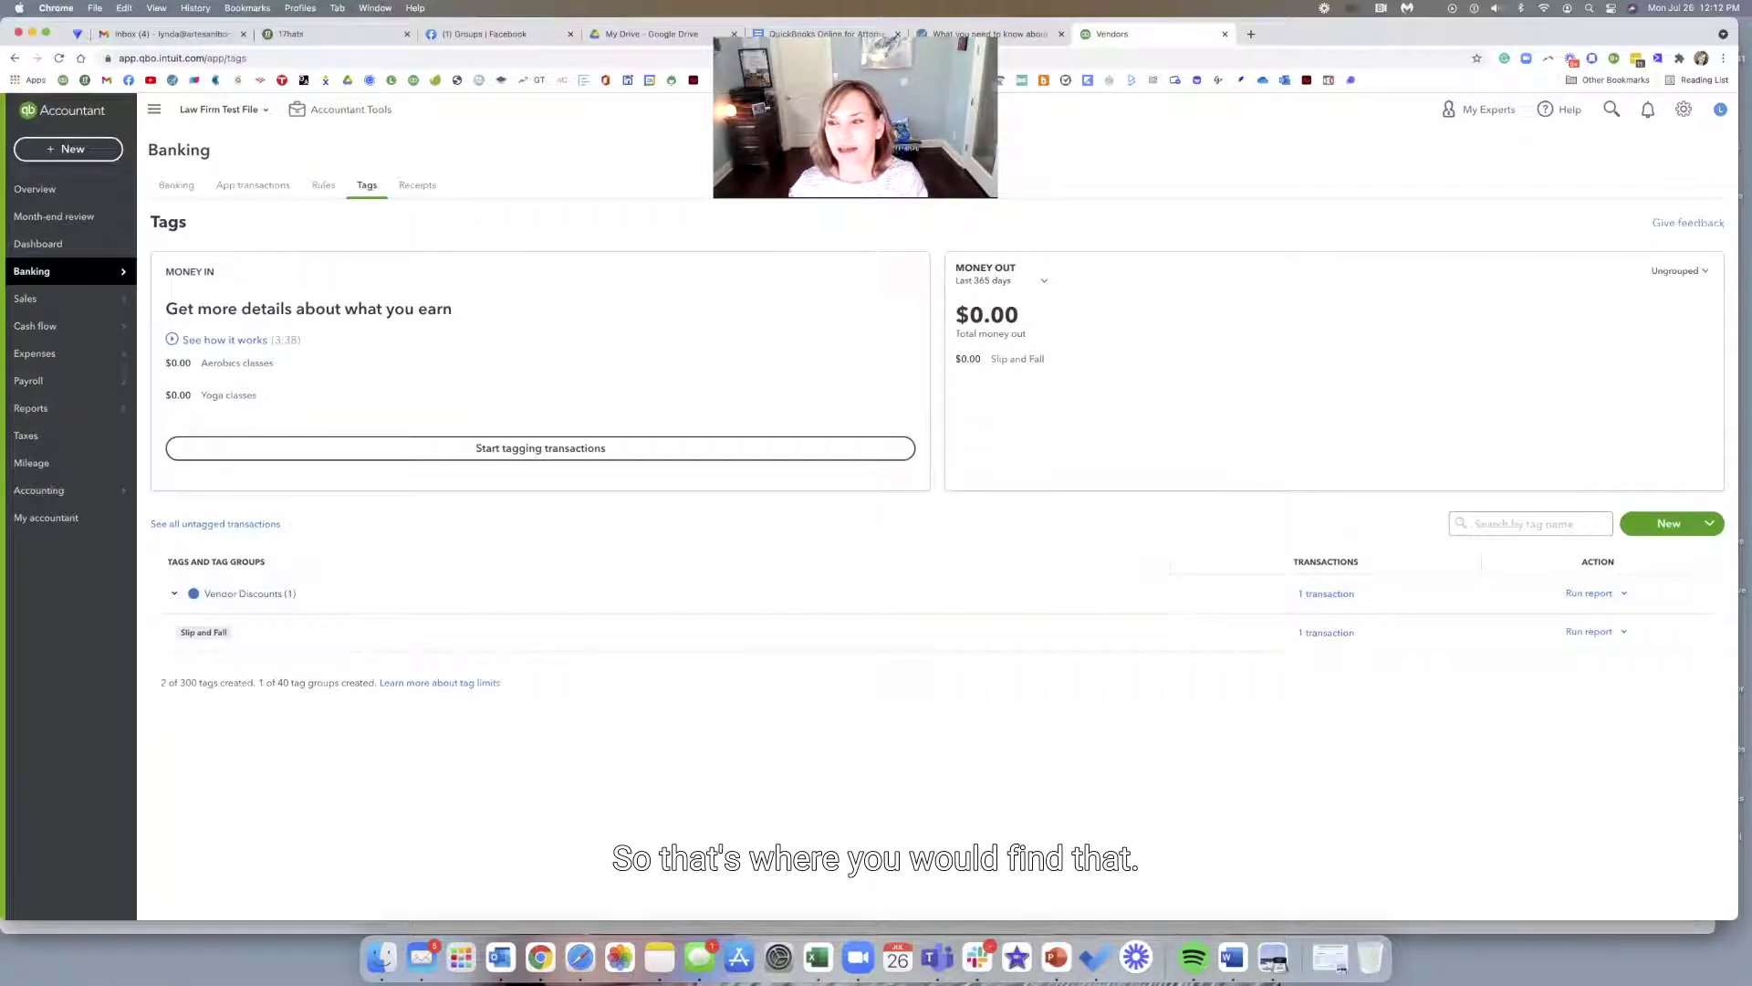
left_click(1684, 109)
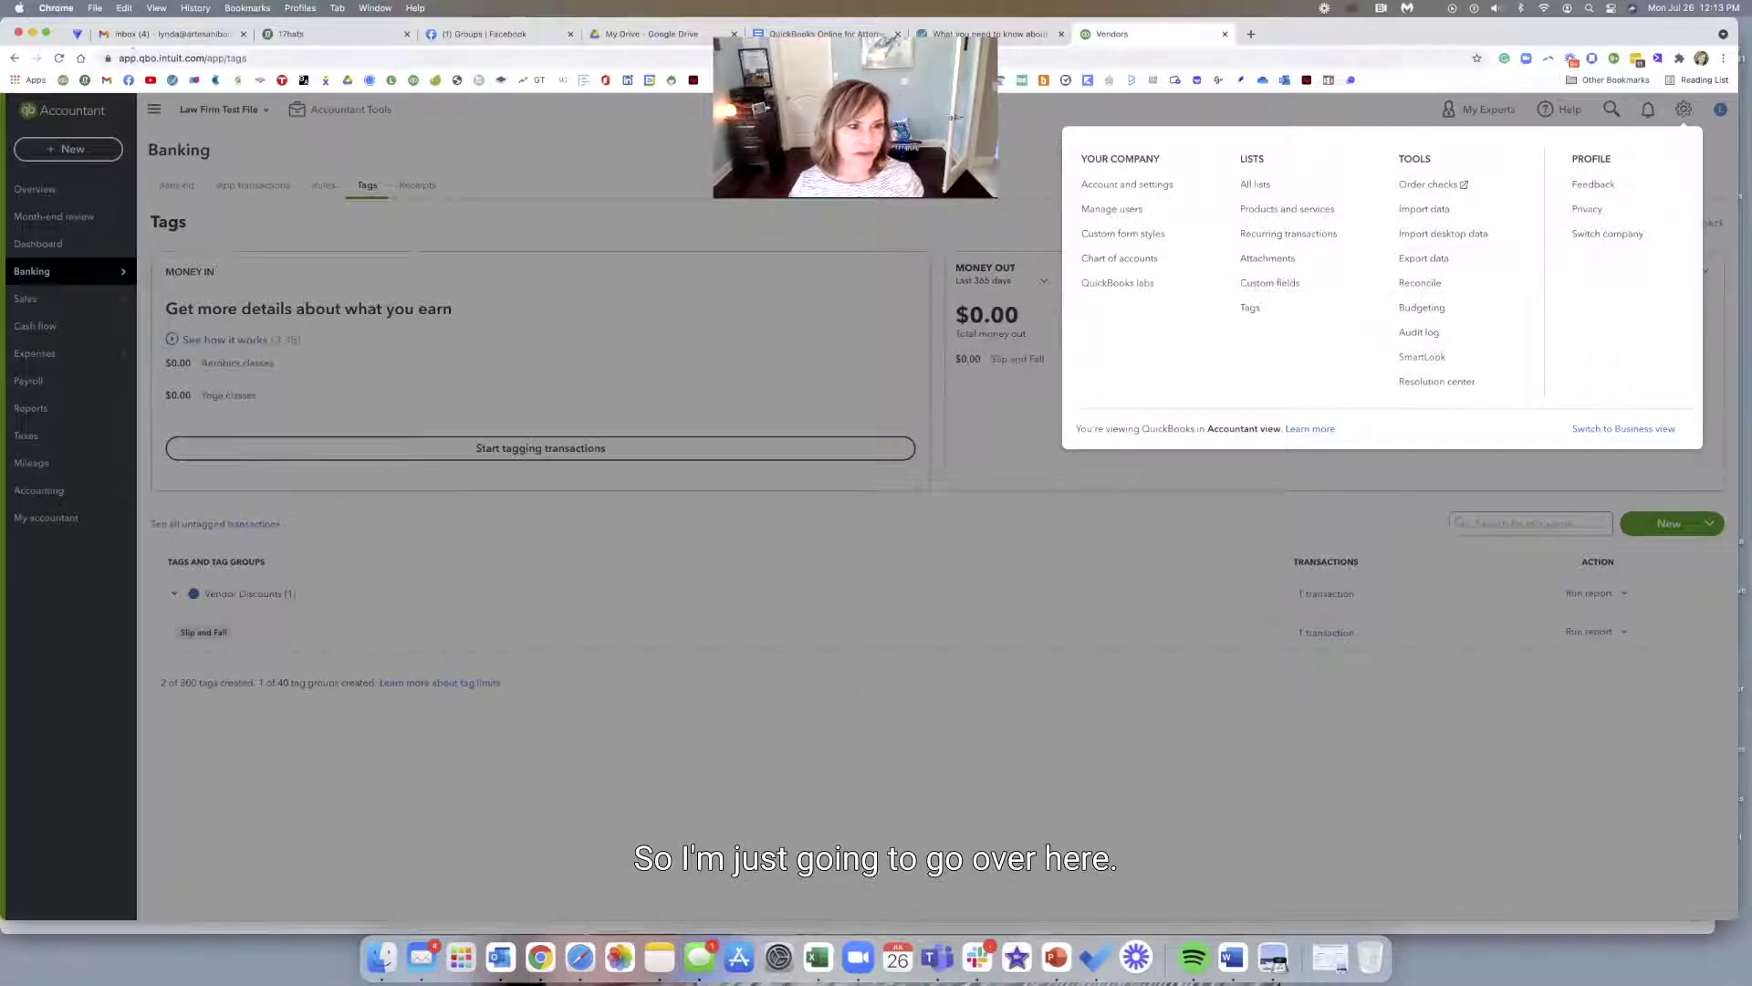
left_click(670, 292)
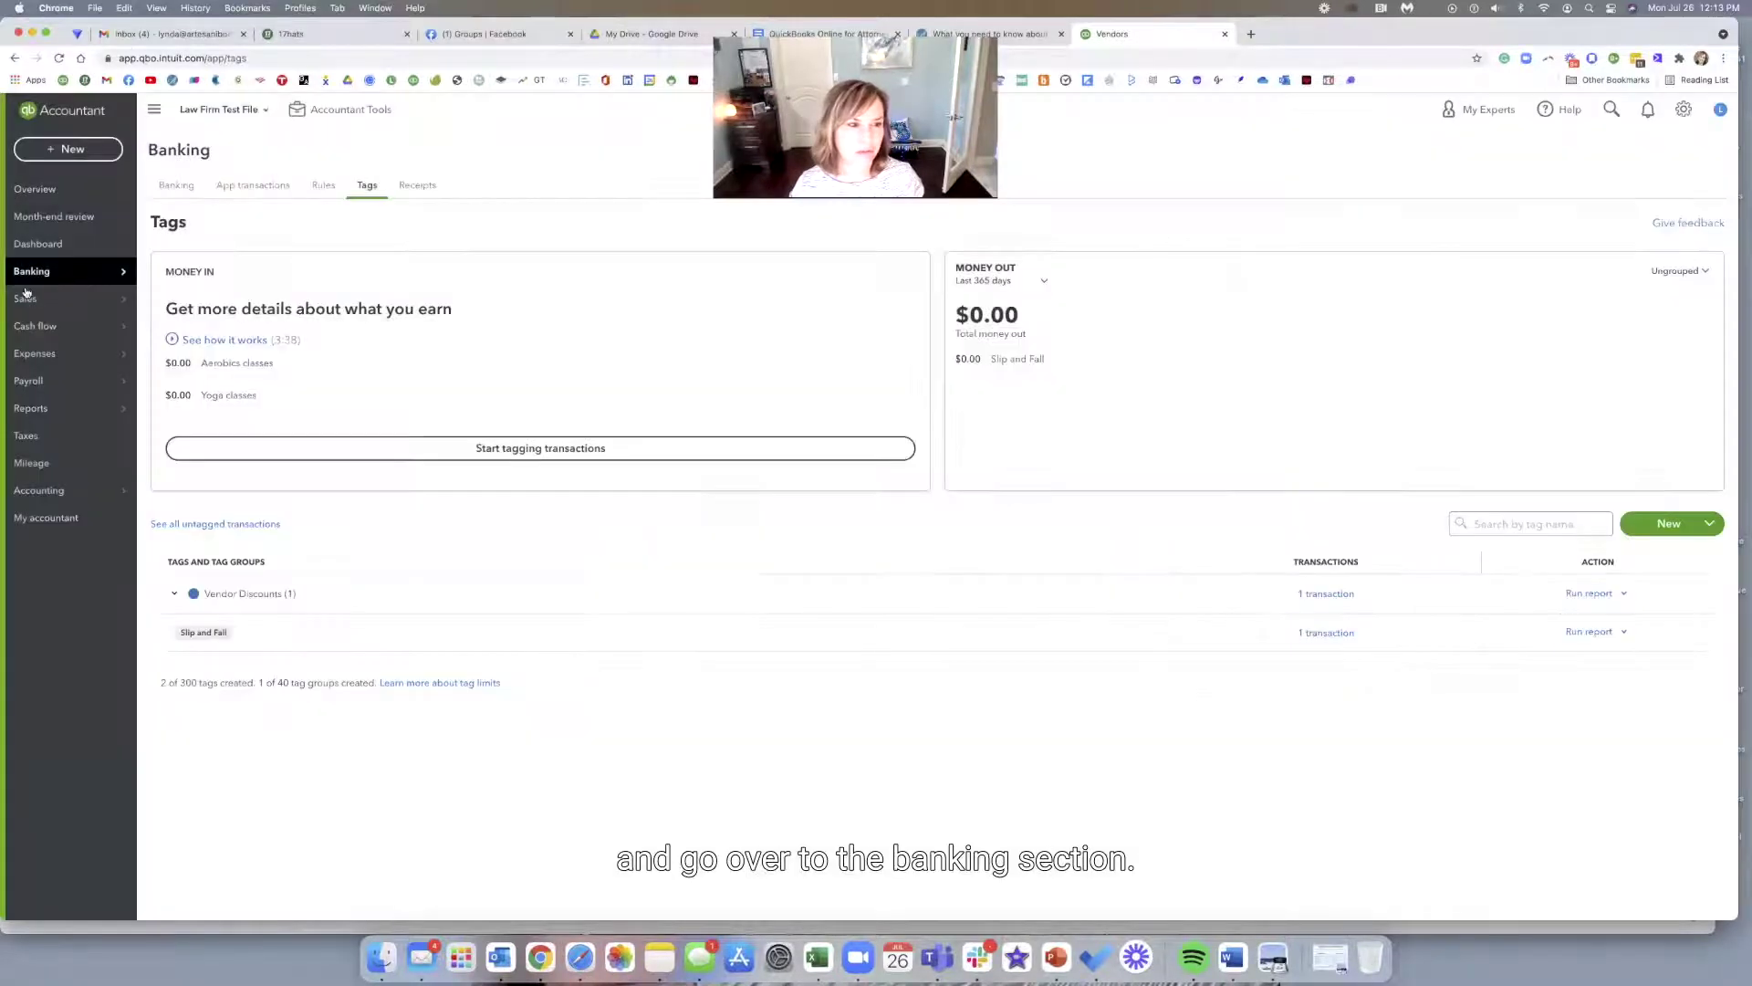
Review the SVB Checking Operating account's categorized, excluded and for-review bank transactions, and check the list of linked bank accounts
mouse_move(45, 273)
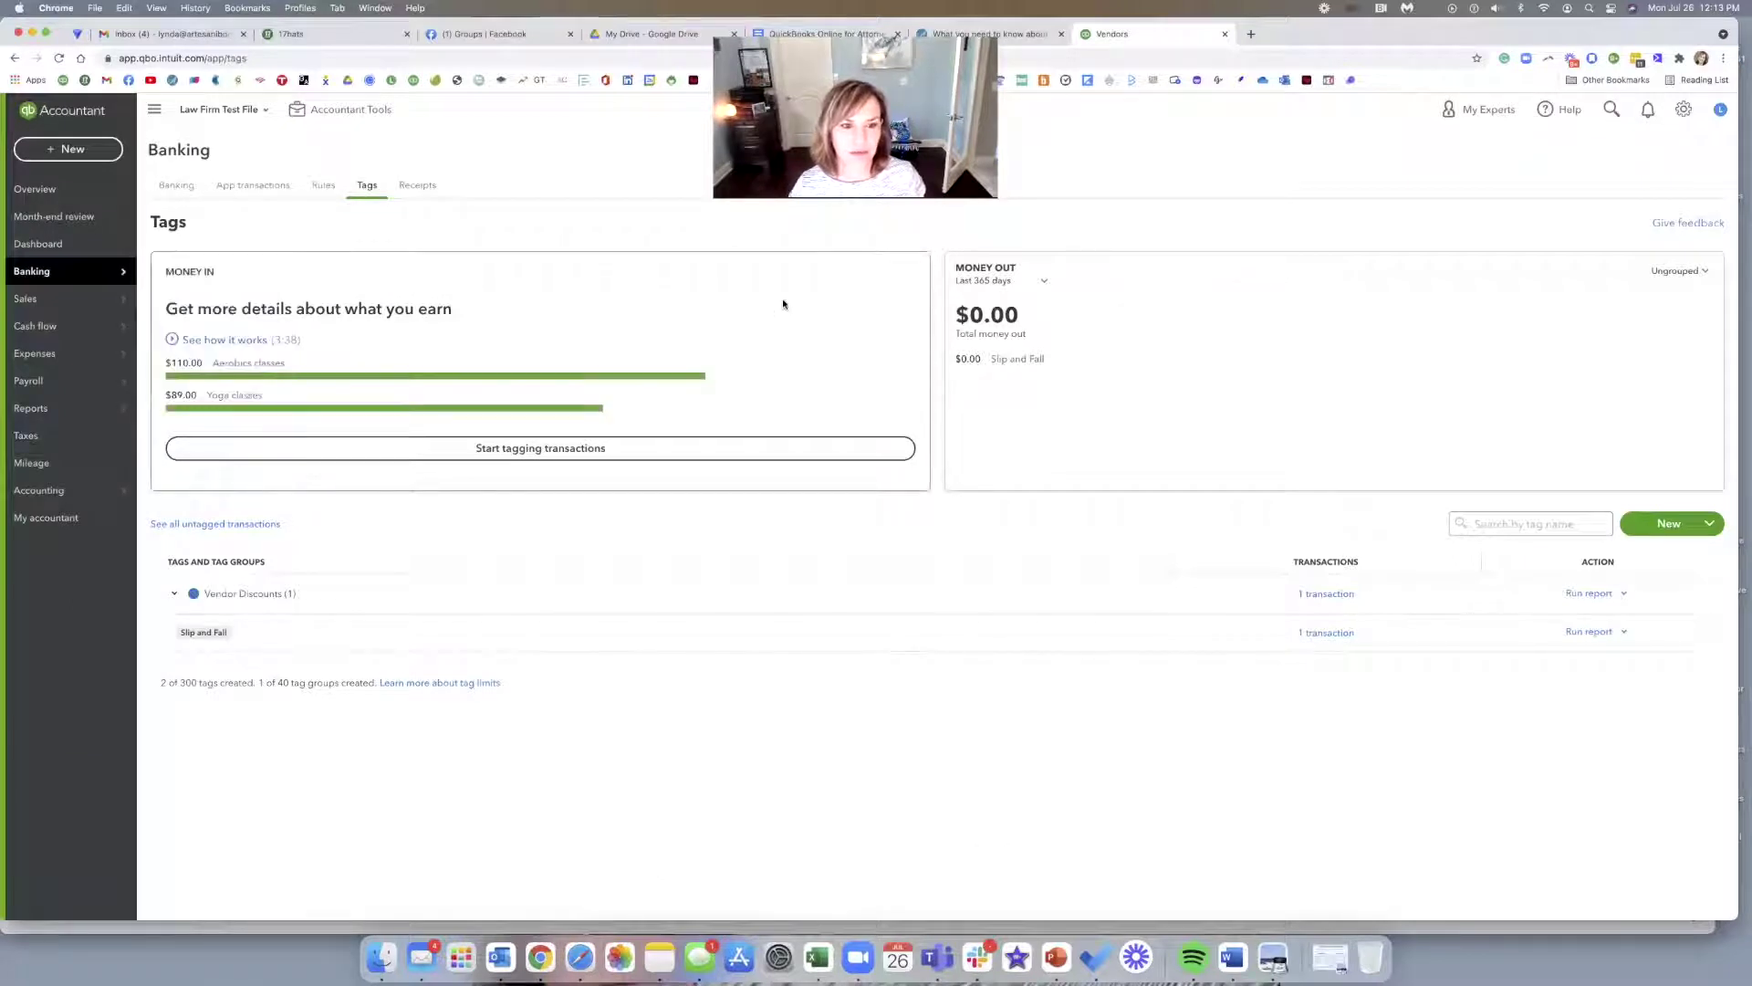
left_click(176, 184)
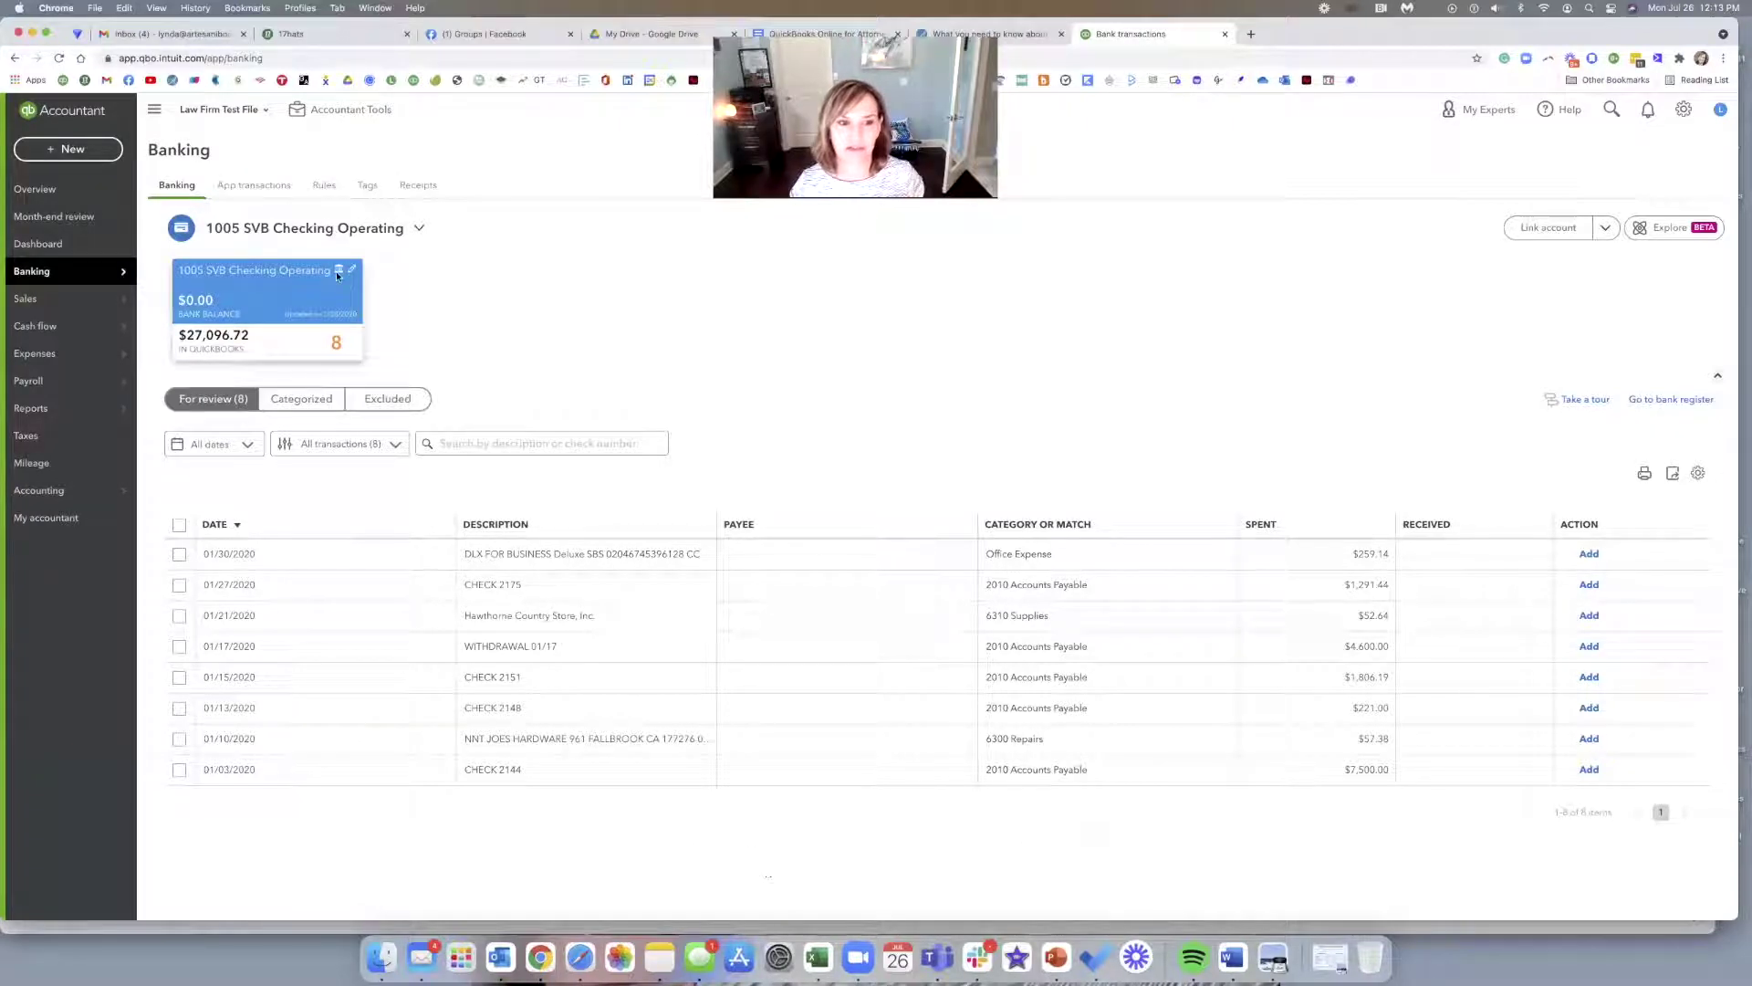
left_click(315, 399)
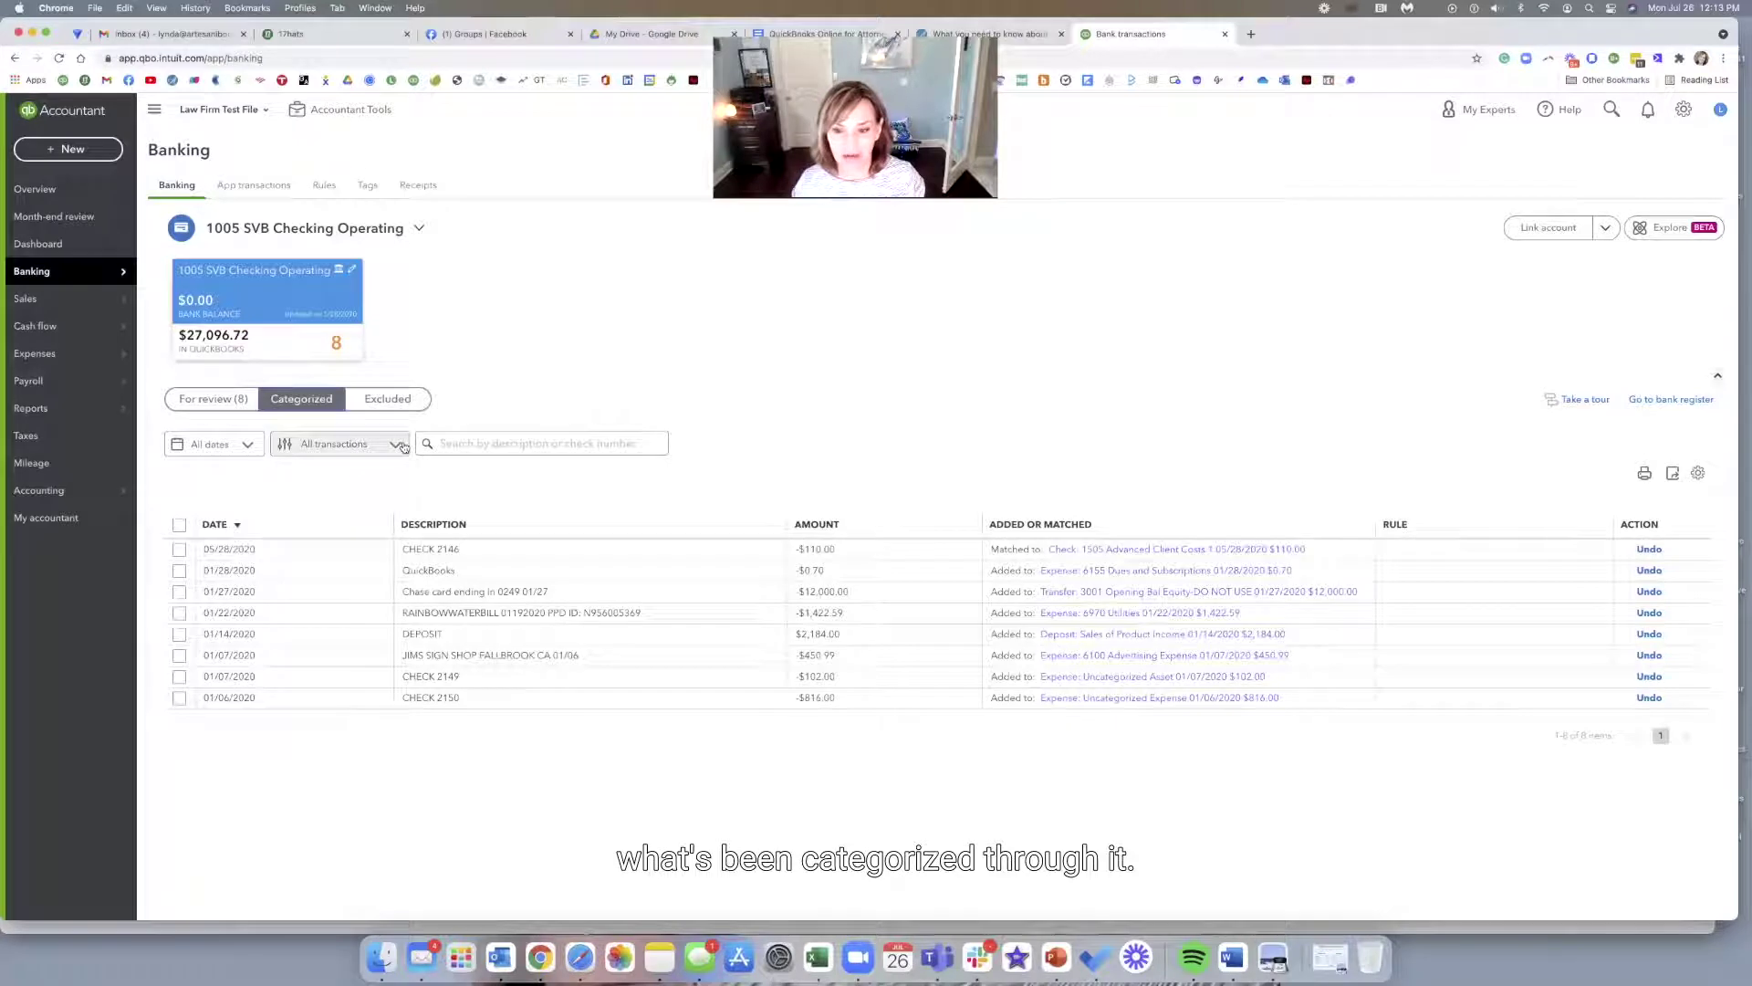
left_click(407, 405)
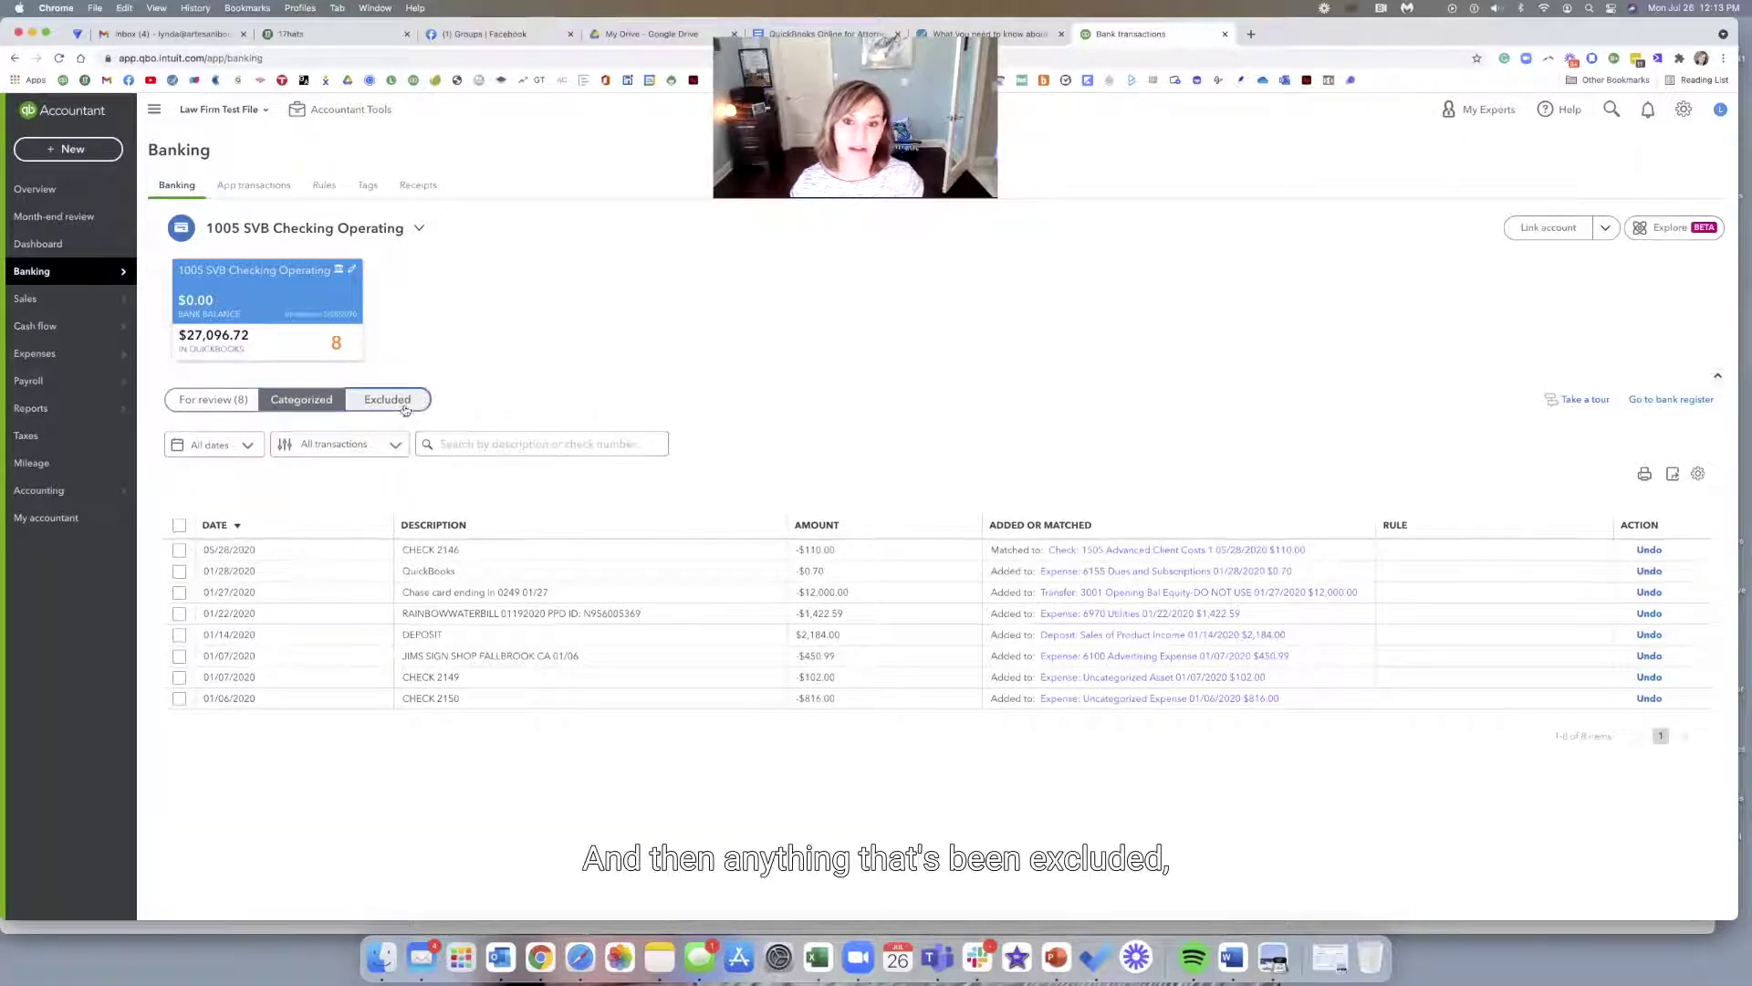
left_click(212, 401)
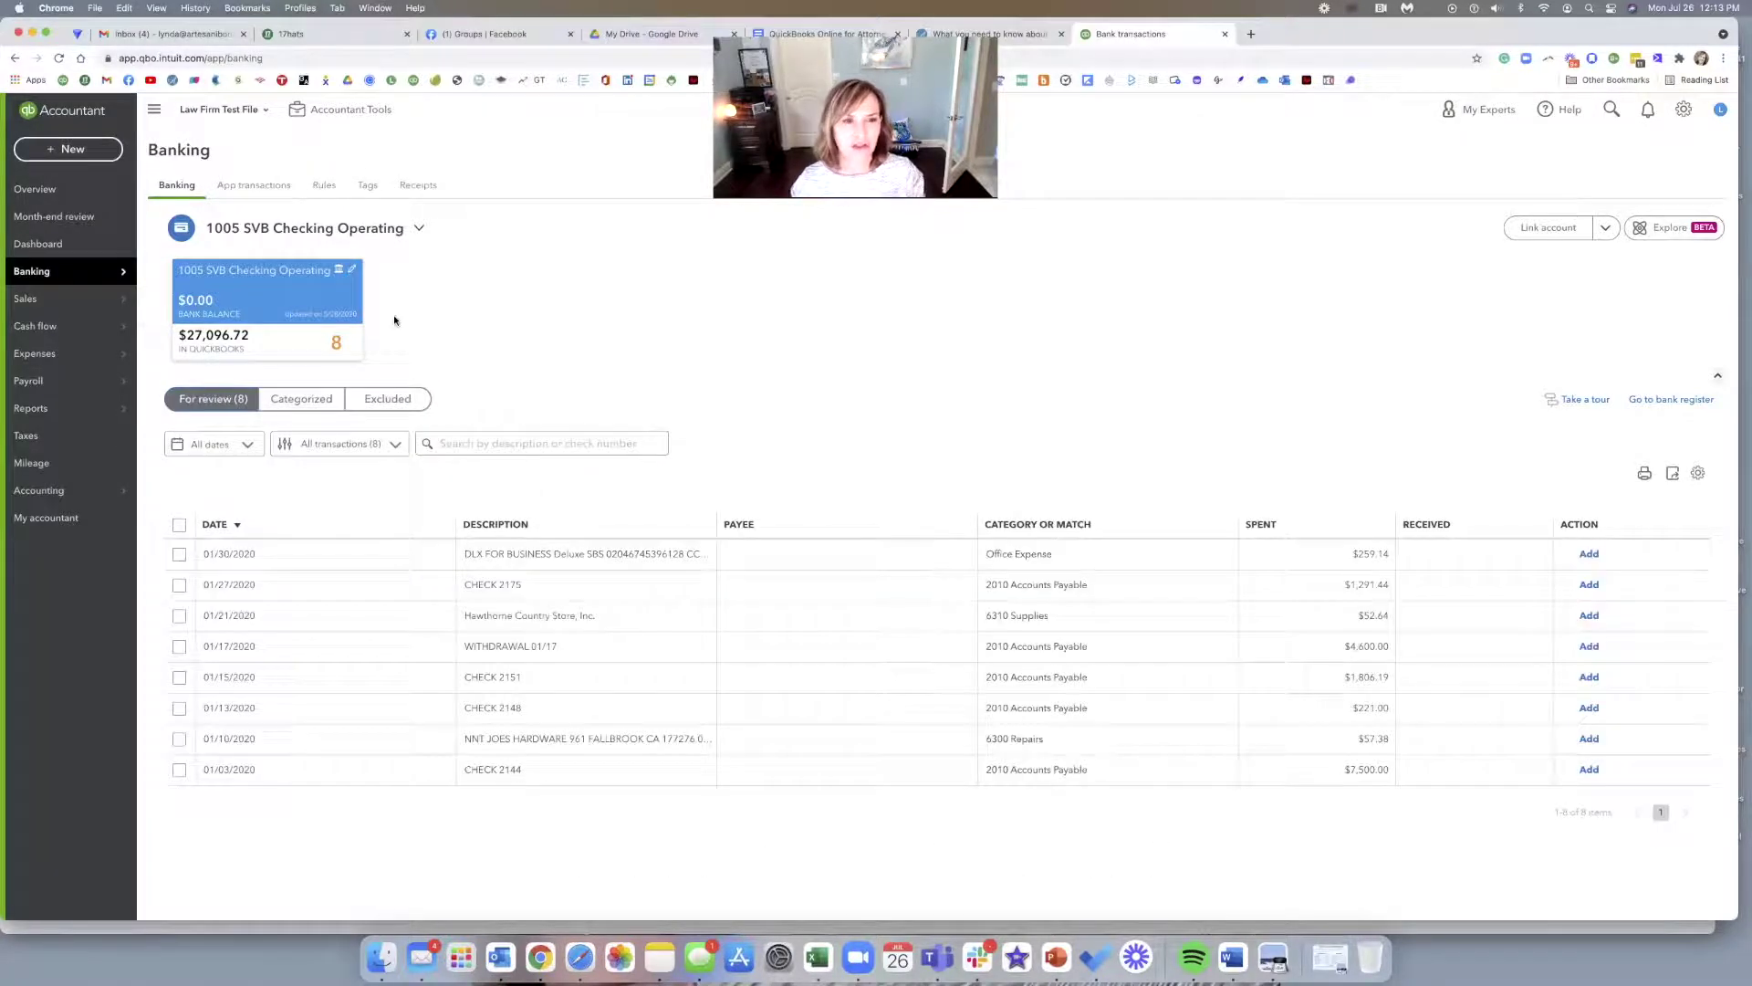
left_click(418, 229)
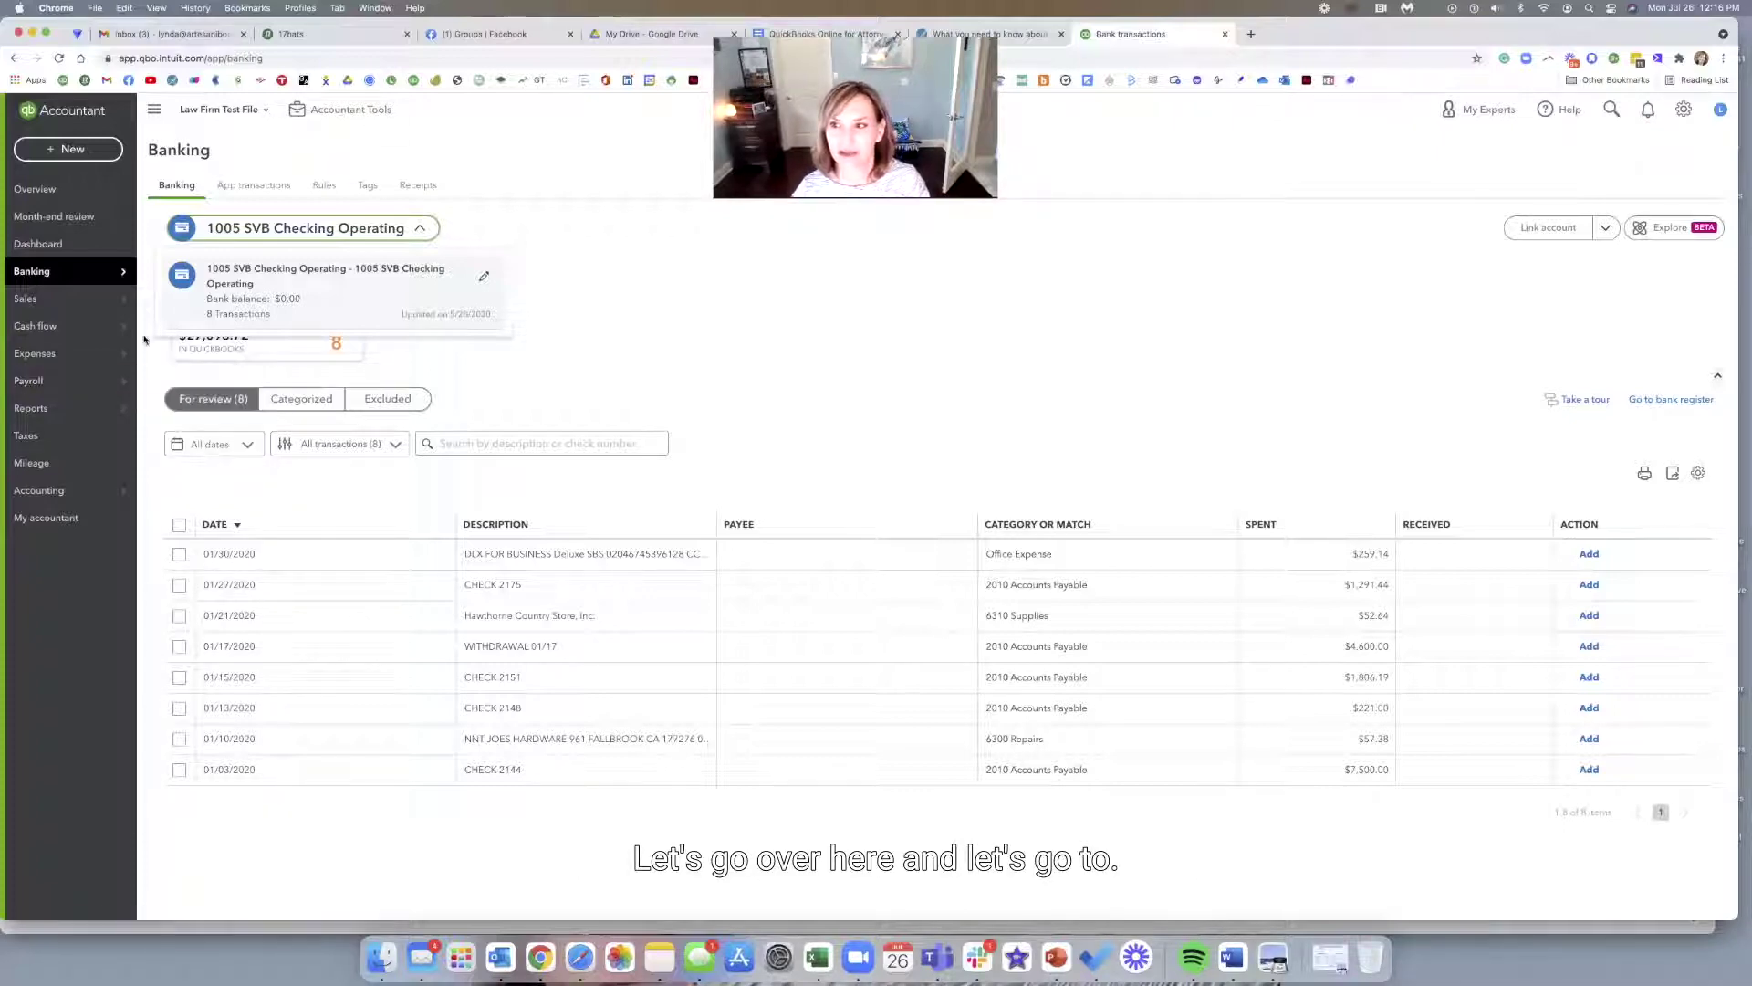
Open the $5,000.00 sales receipt dated 06/13/2021 from the list of all sales
mouse_move(56, 284)
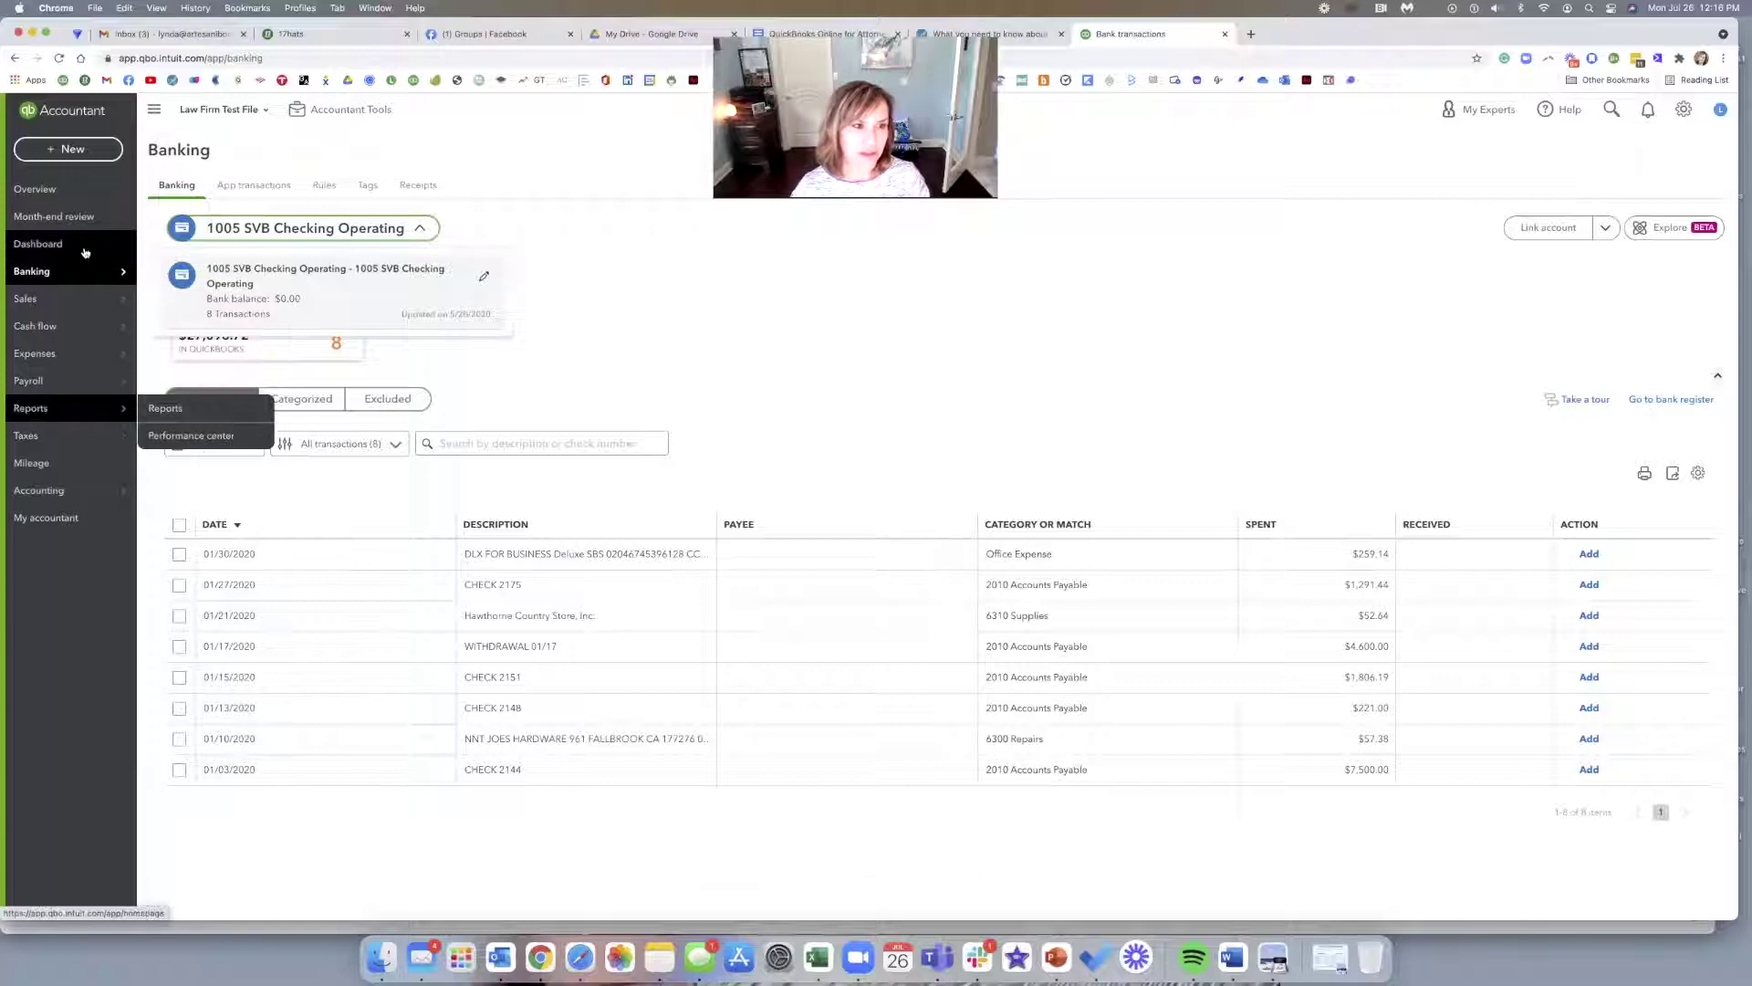
left_click(210, 298)
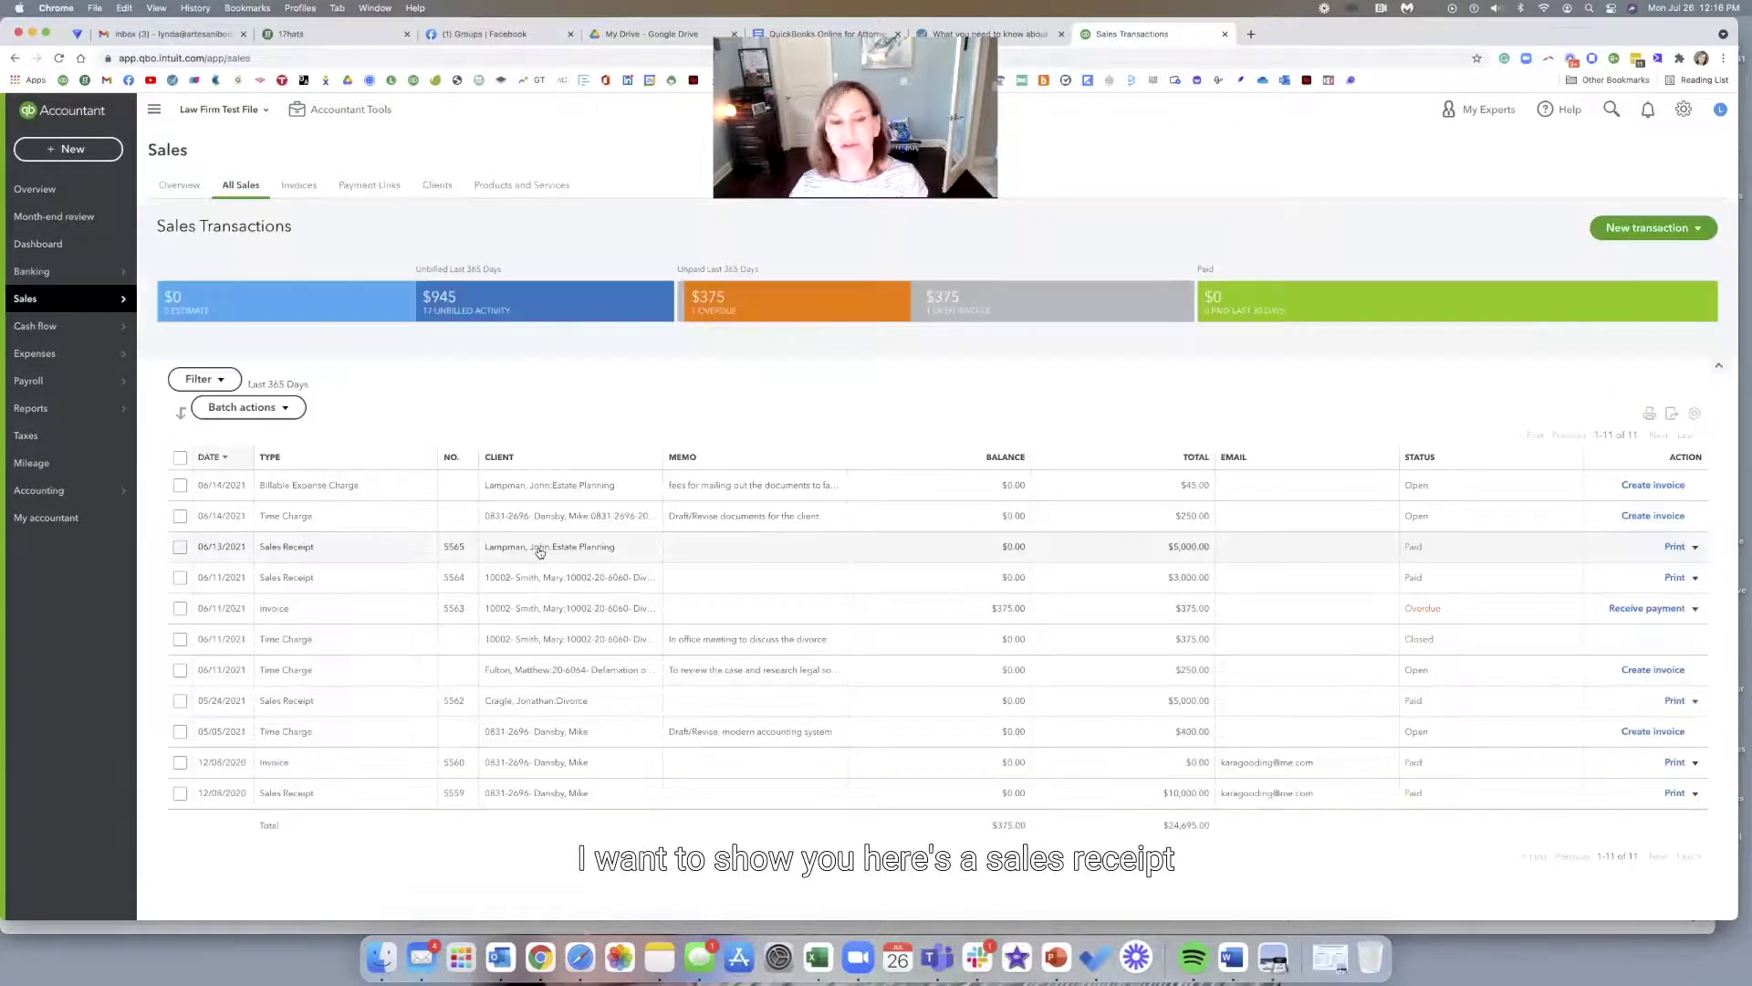
left_click(539, 552)
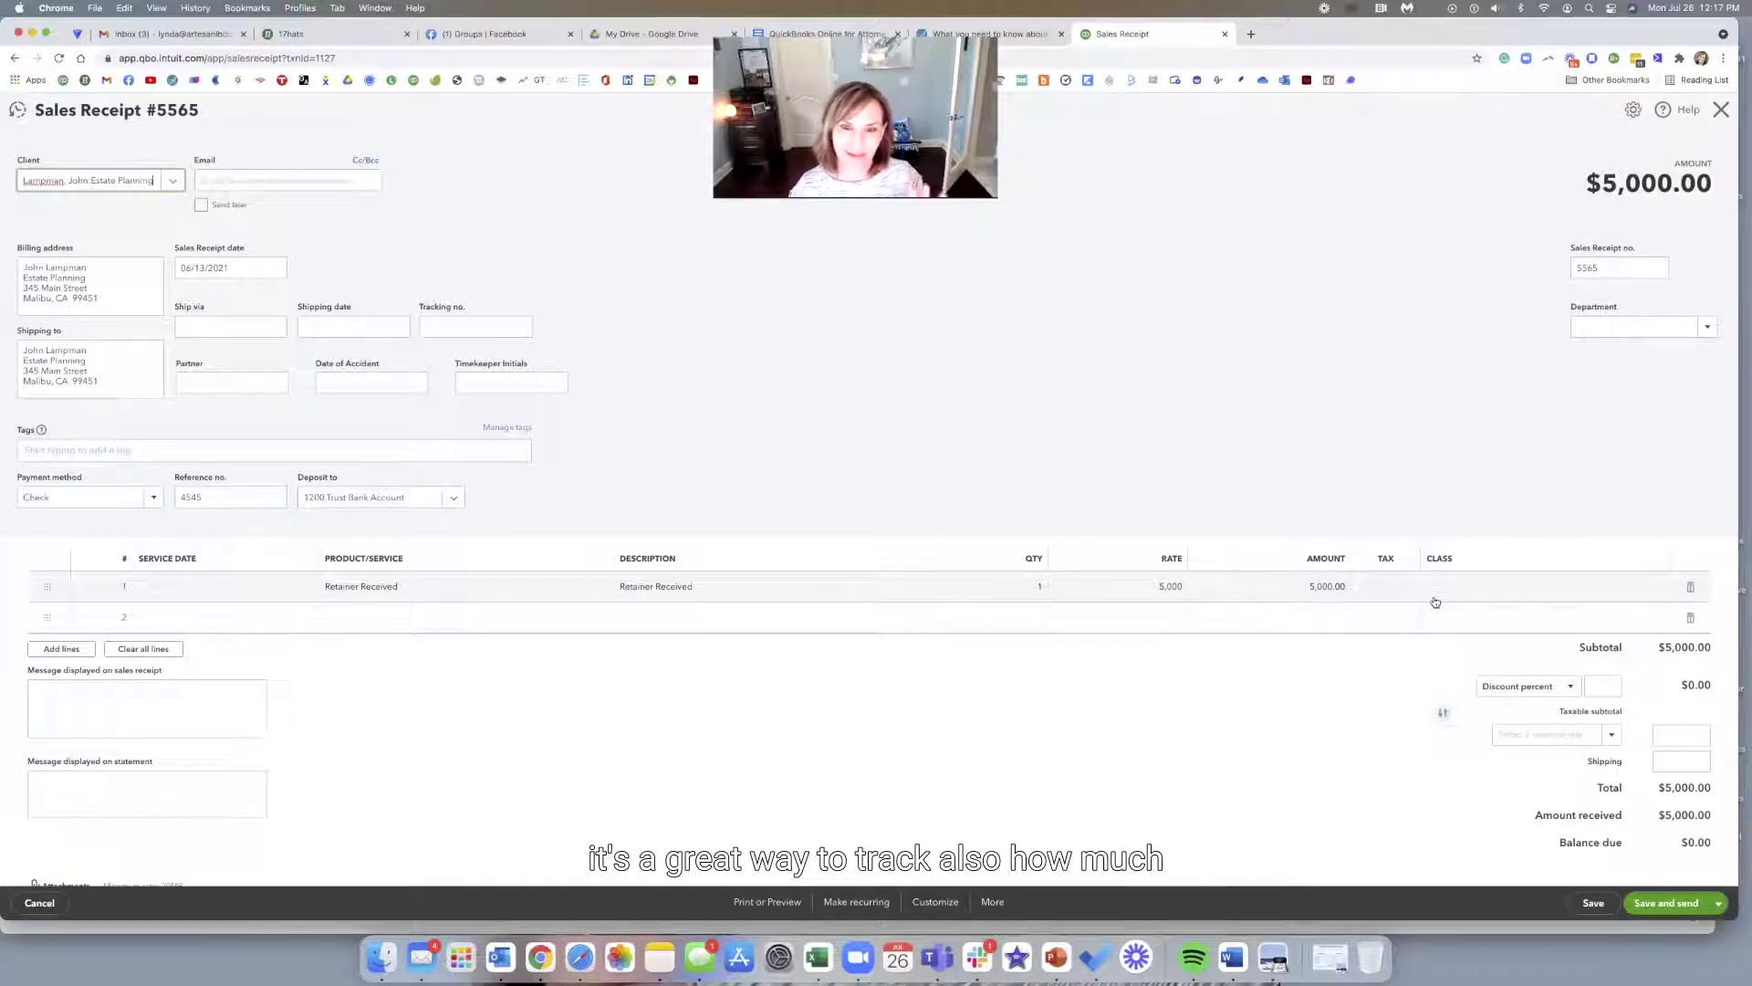
Close the retainer sales receipt, filter the chart of accounts by the client's surname, and view the register of the client's parent trust liability account
scroll(1435, 602, "down", 2)
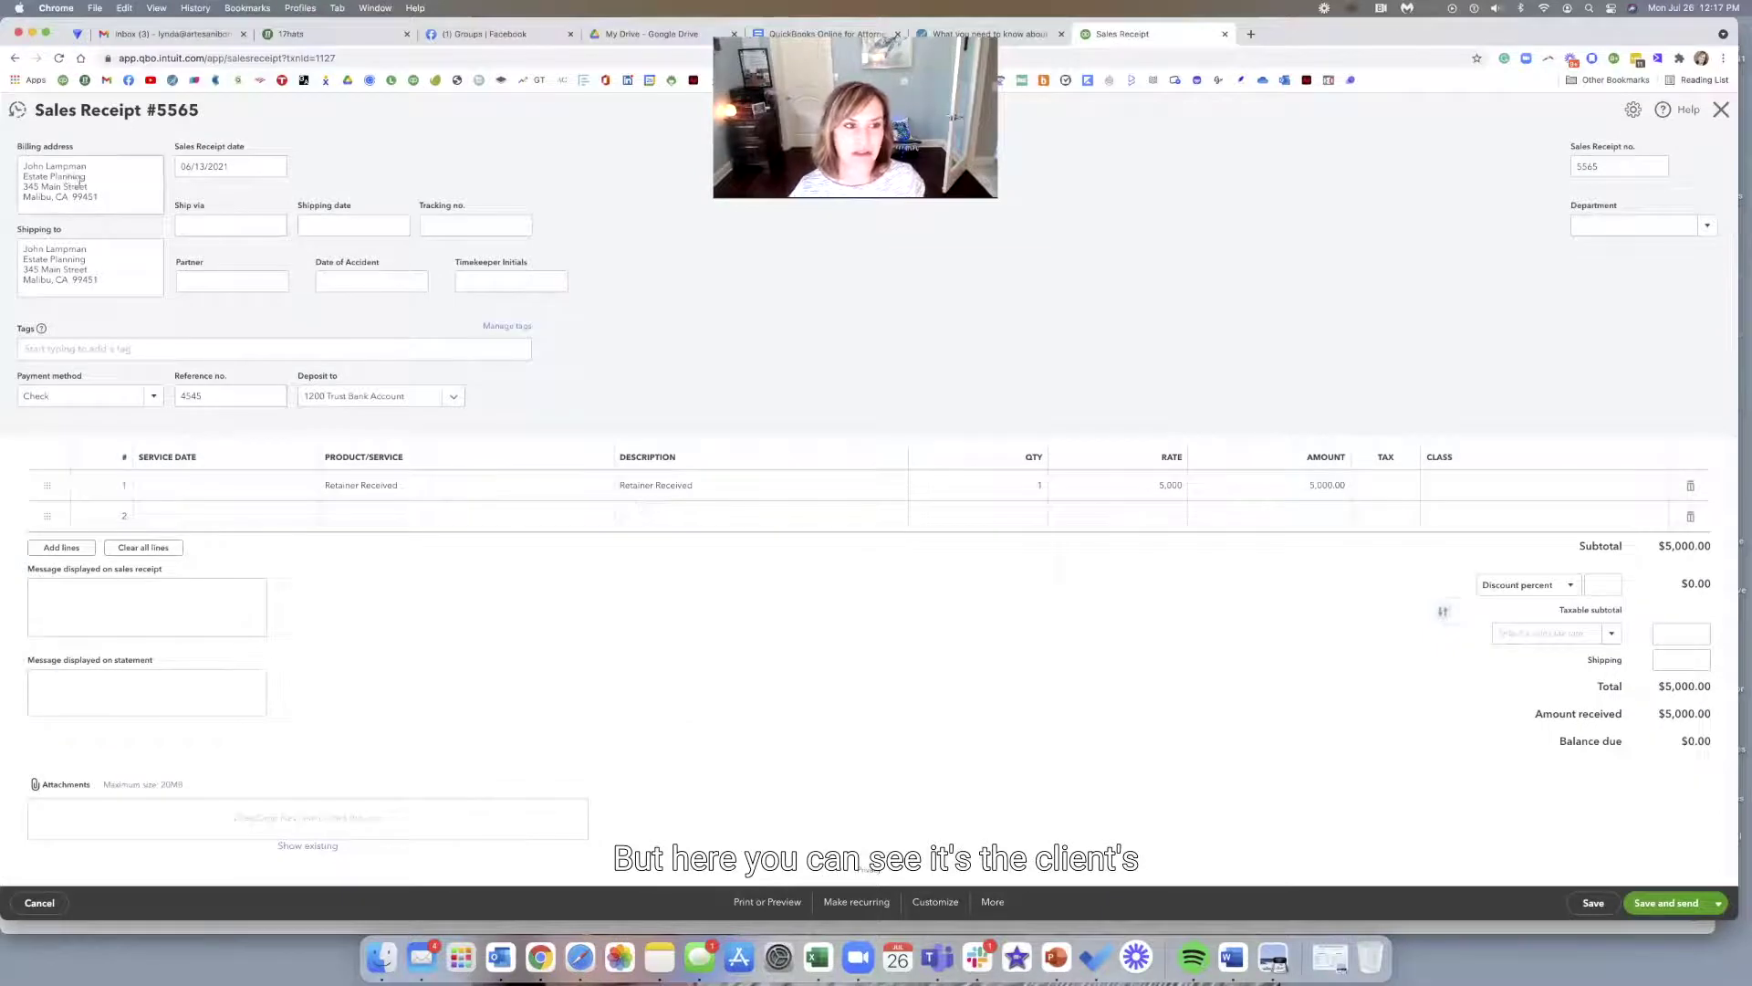
left_click(1721, 109)
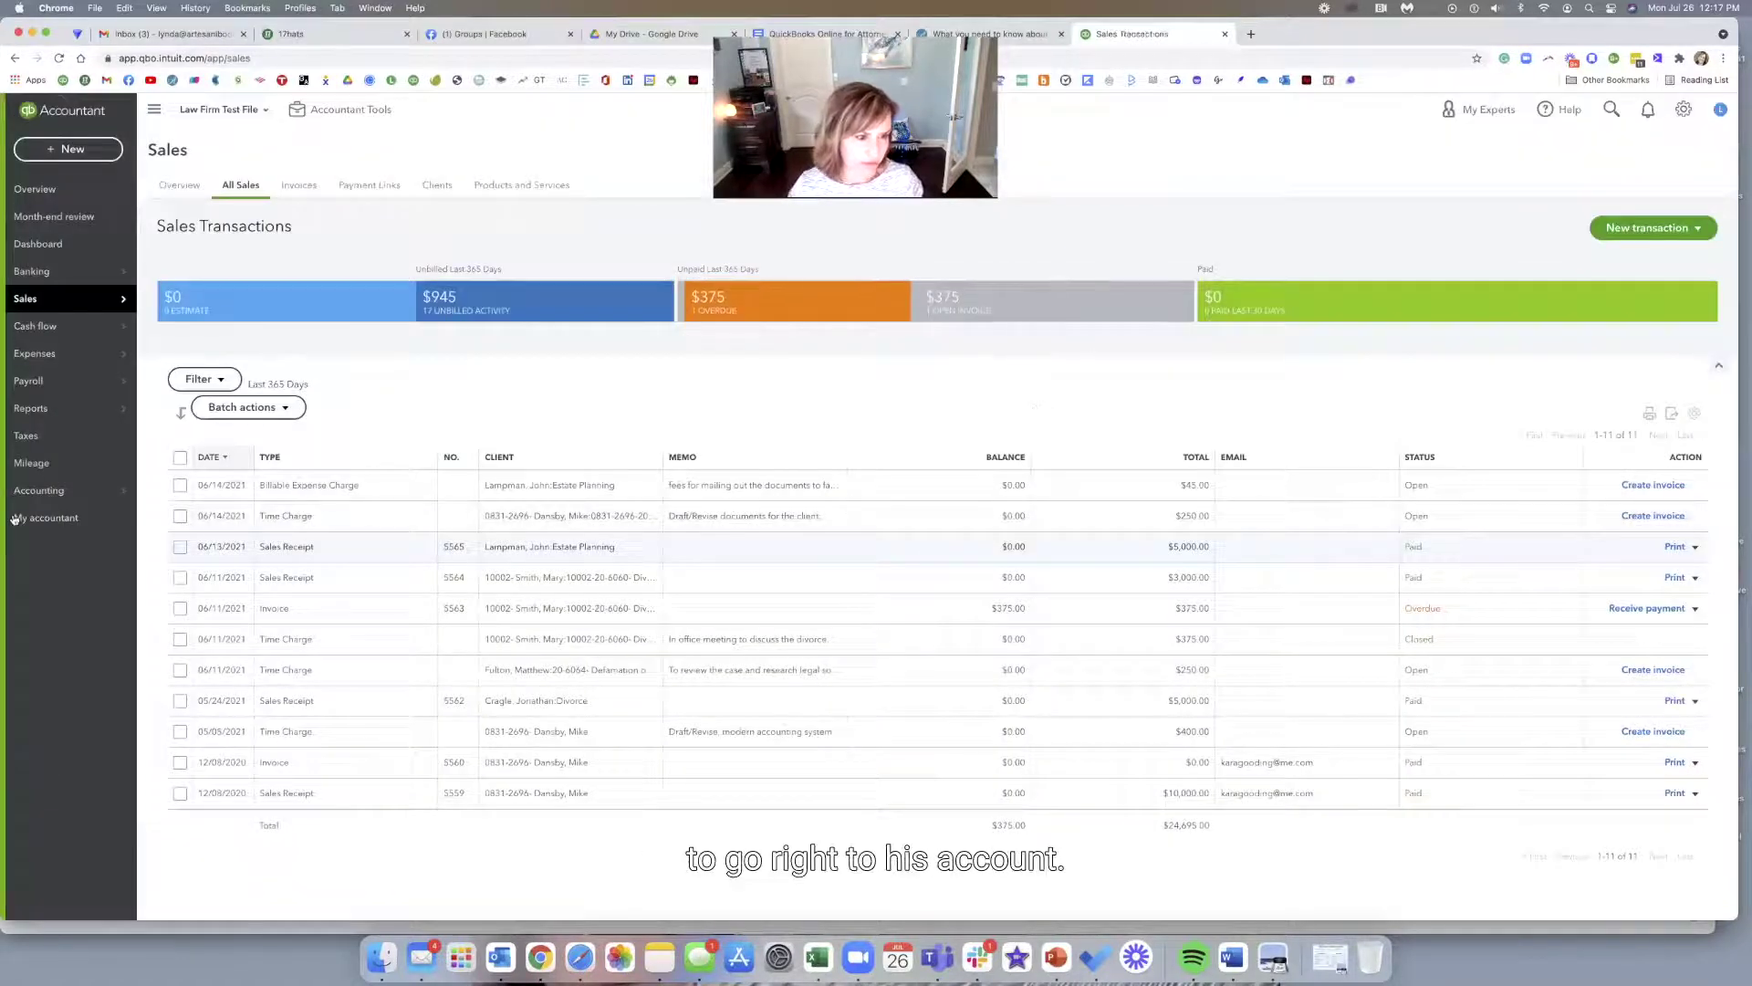
left_click(37, 499)
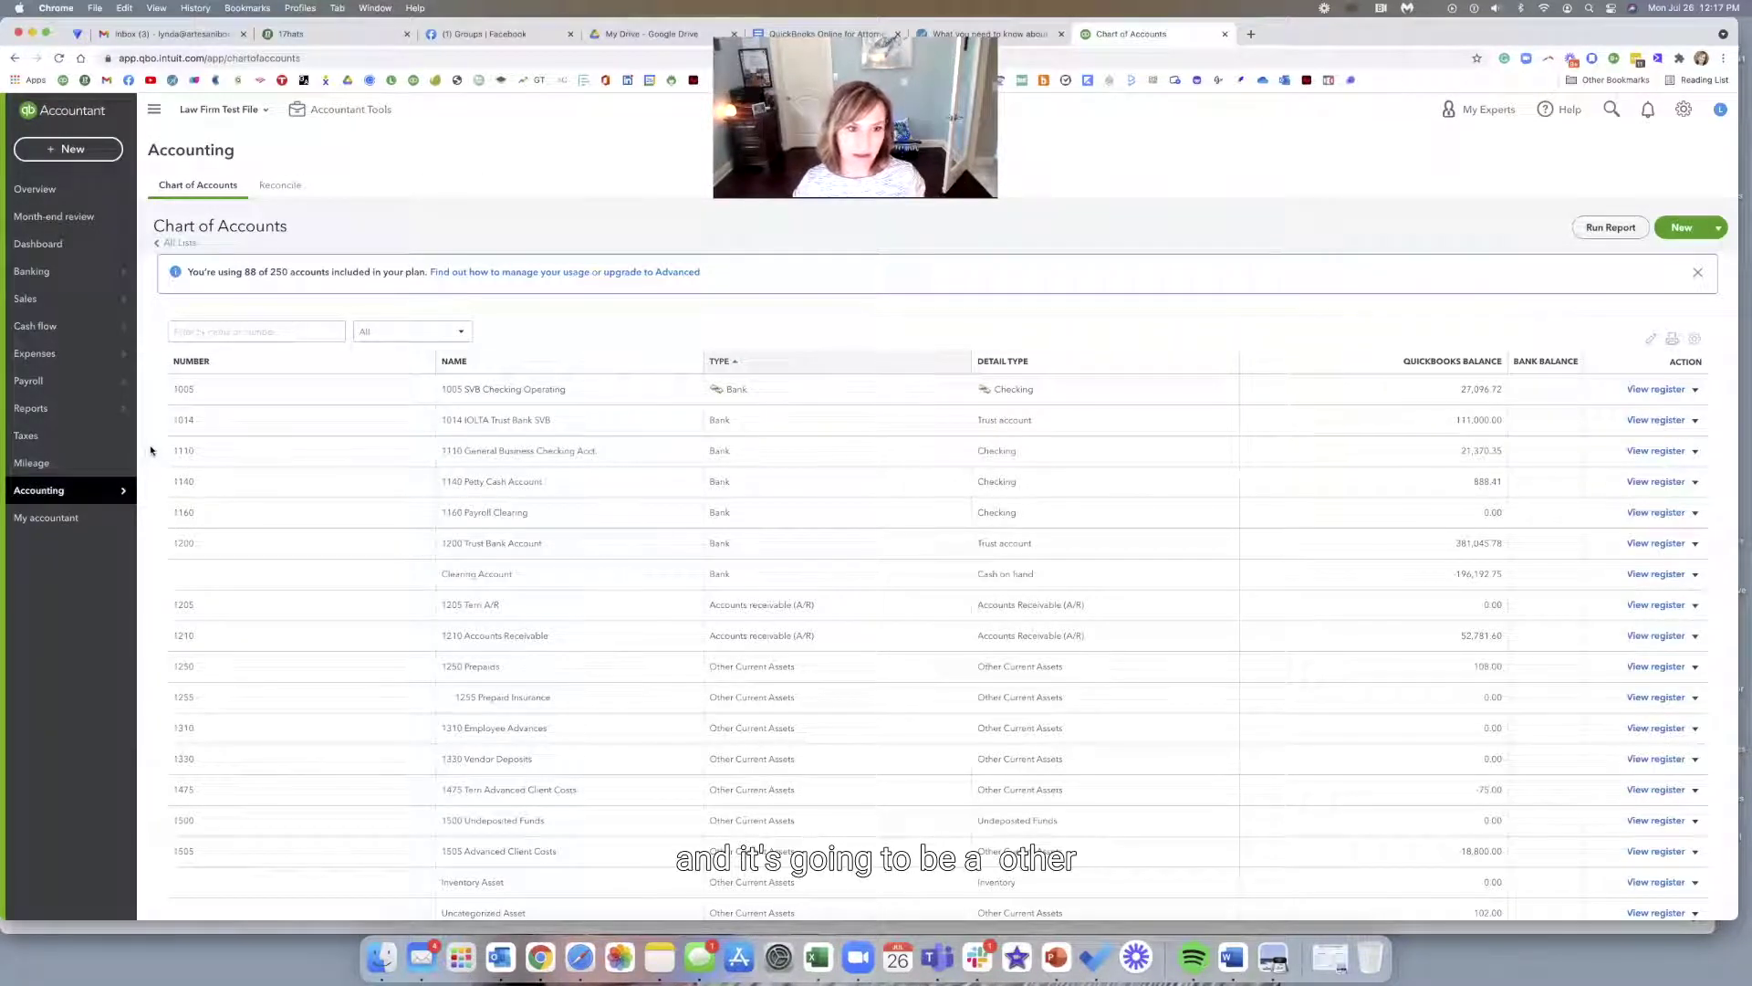
left_click(256, 333)
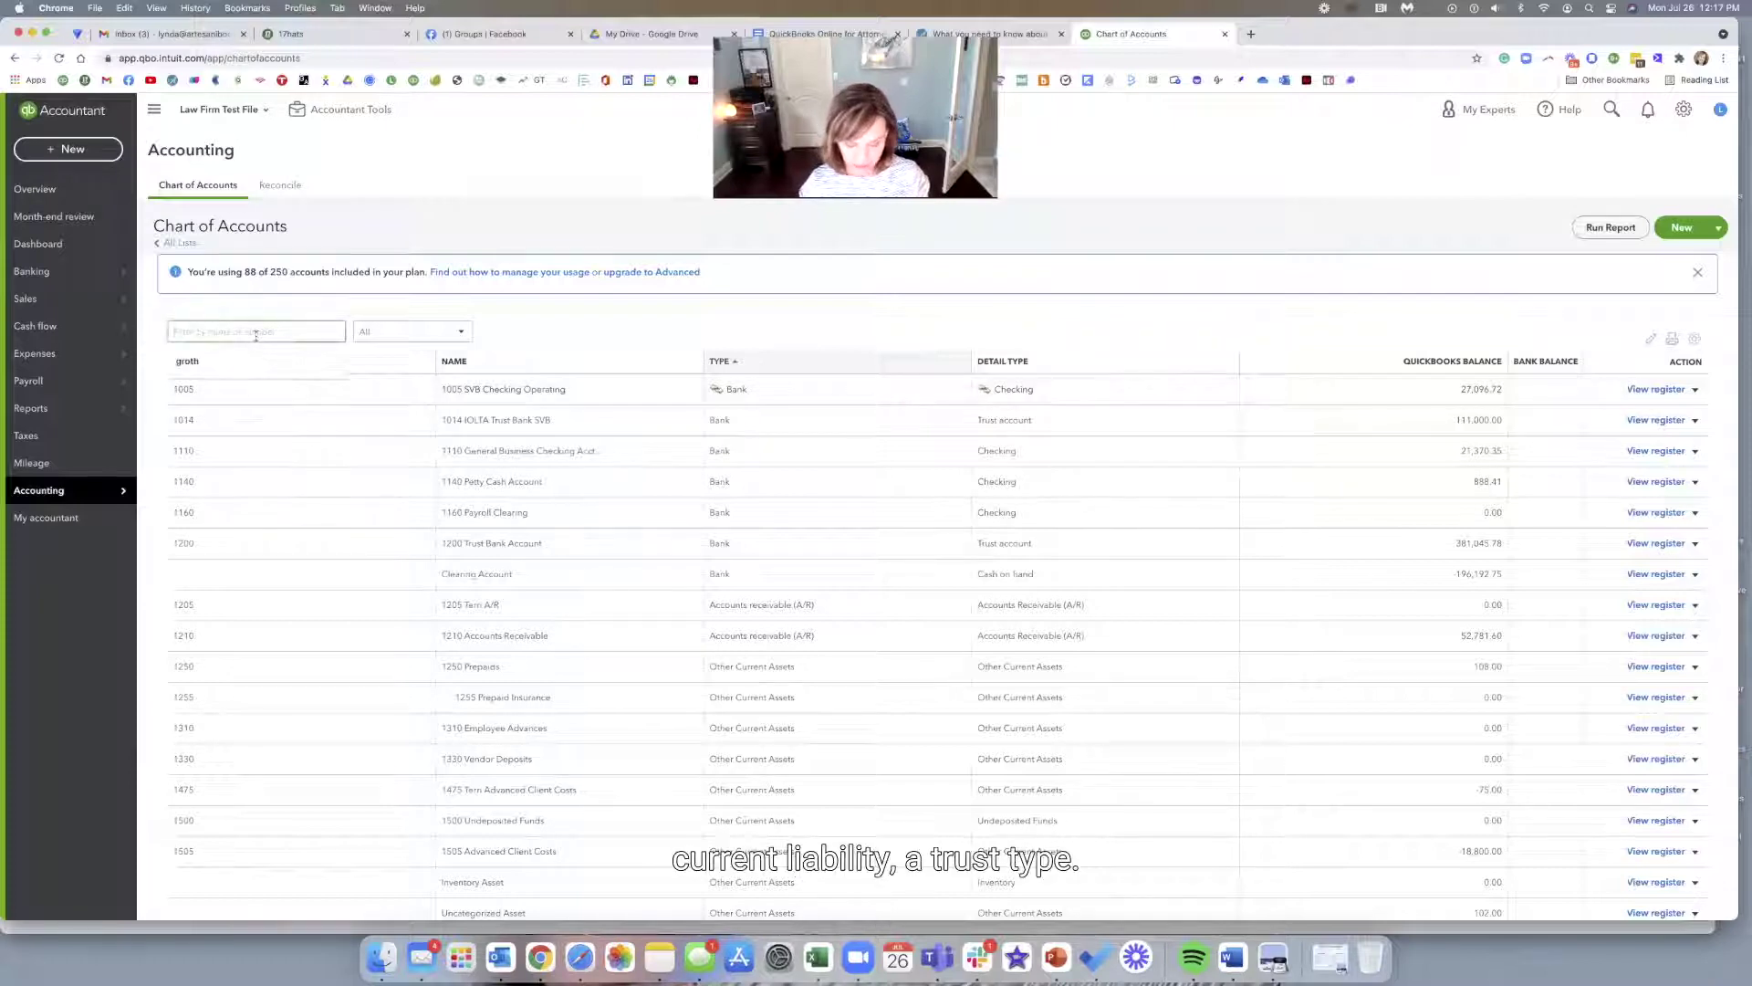
type("lamp")
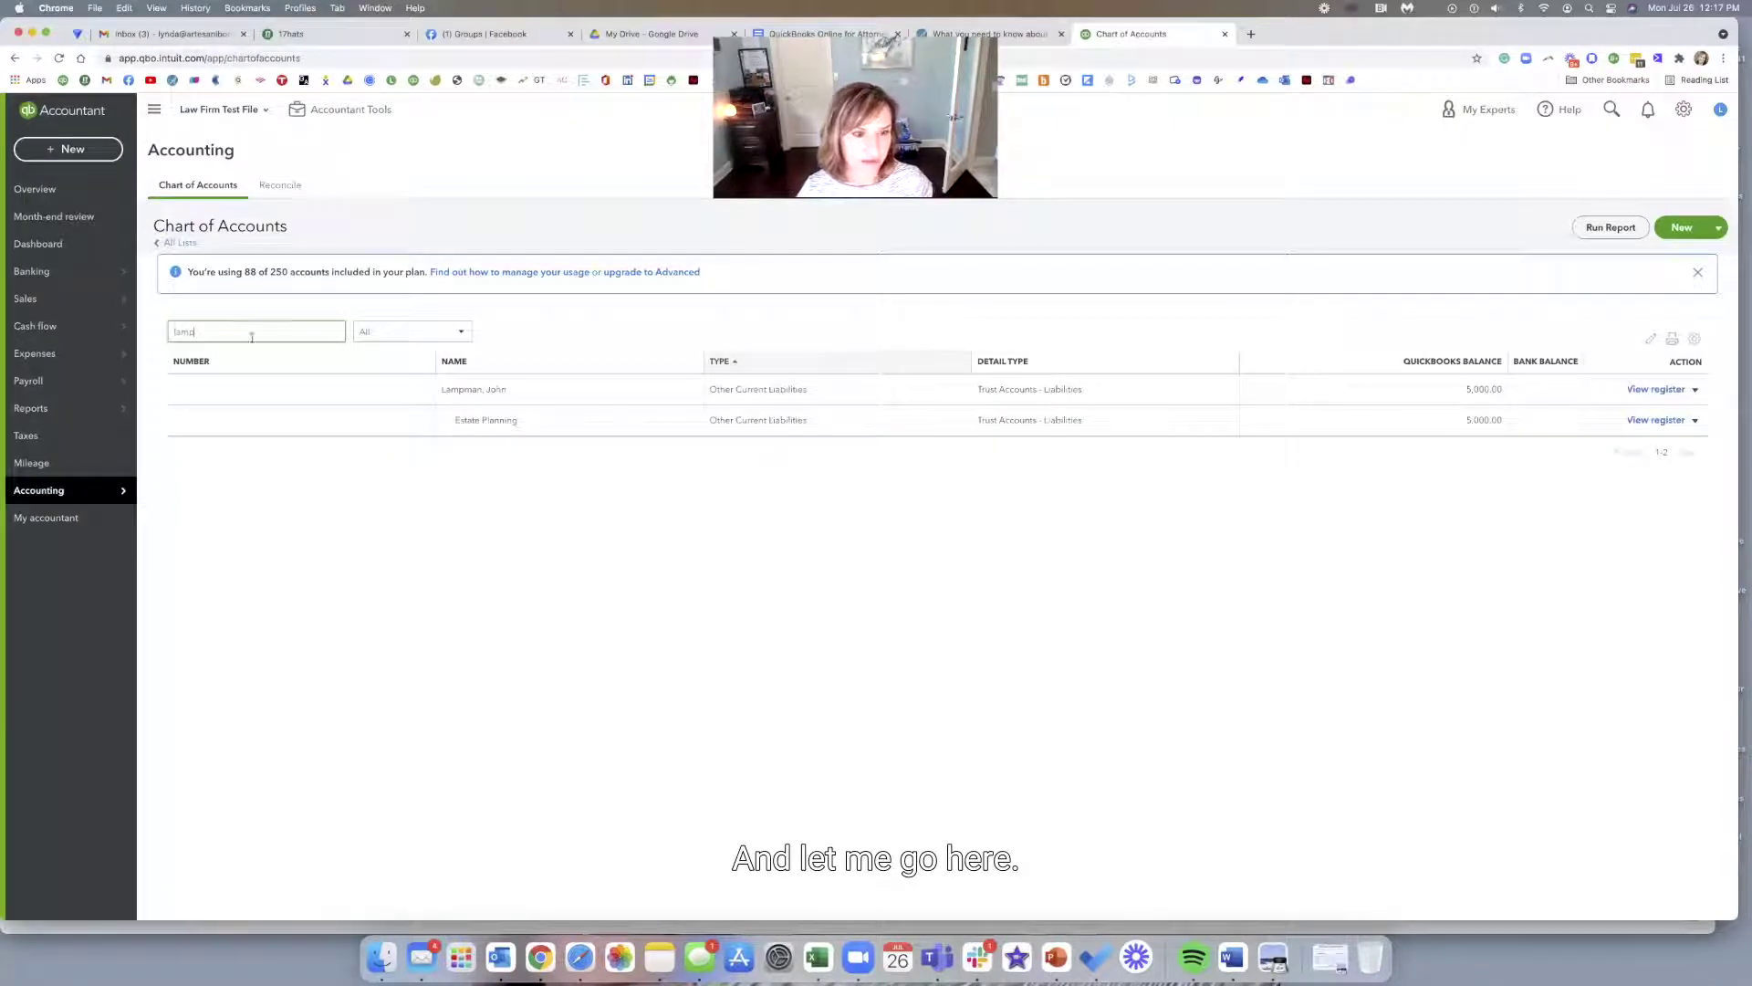
left_click(1650, 392)
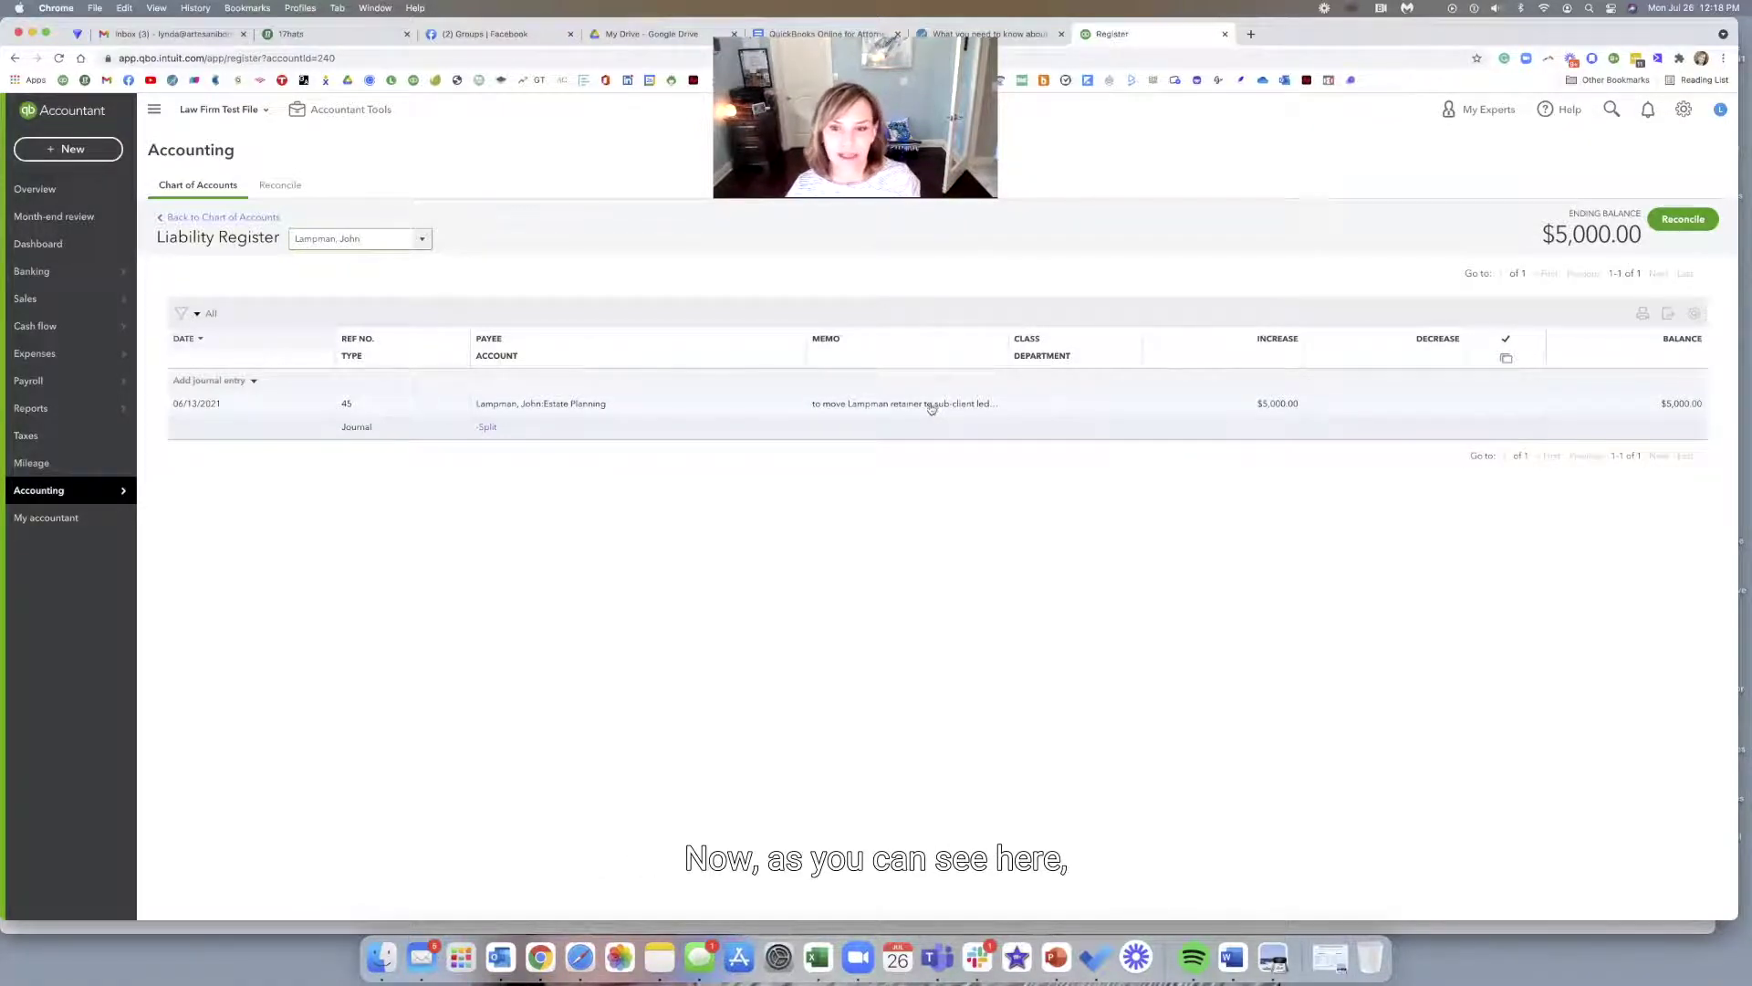
Open the $5,000.00 journal entry dated 06/13/2021 from the liability register, review its lines and close it
left_click(1275, 411)
left_click(1559, 467)
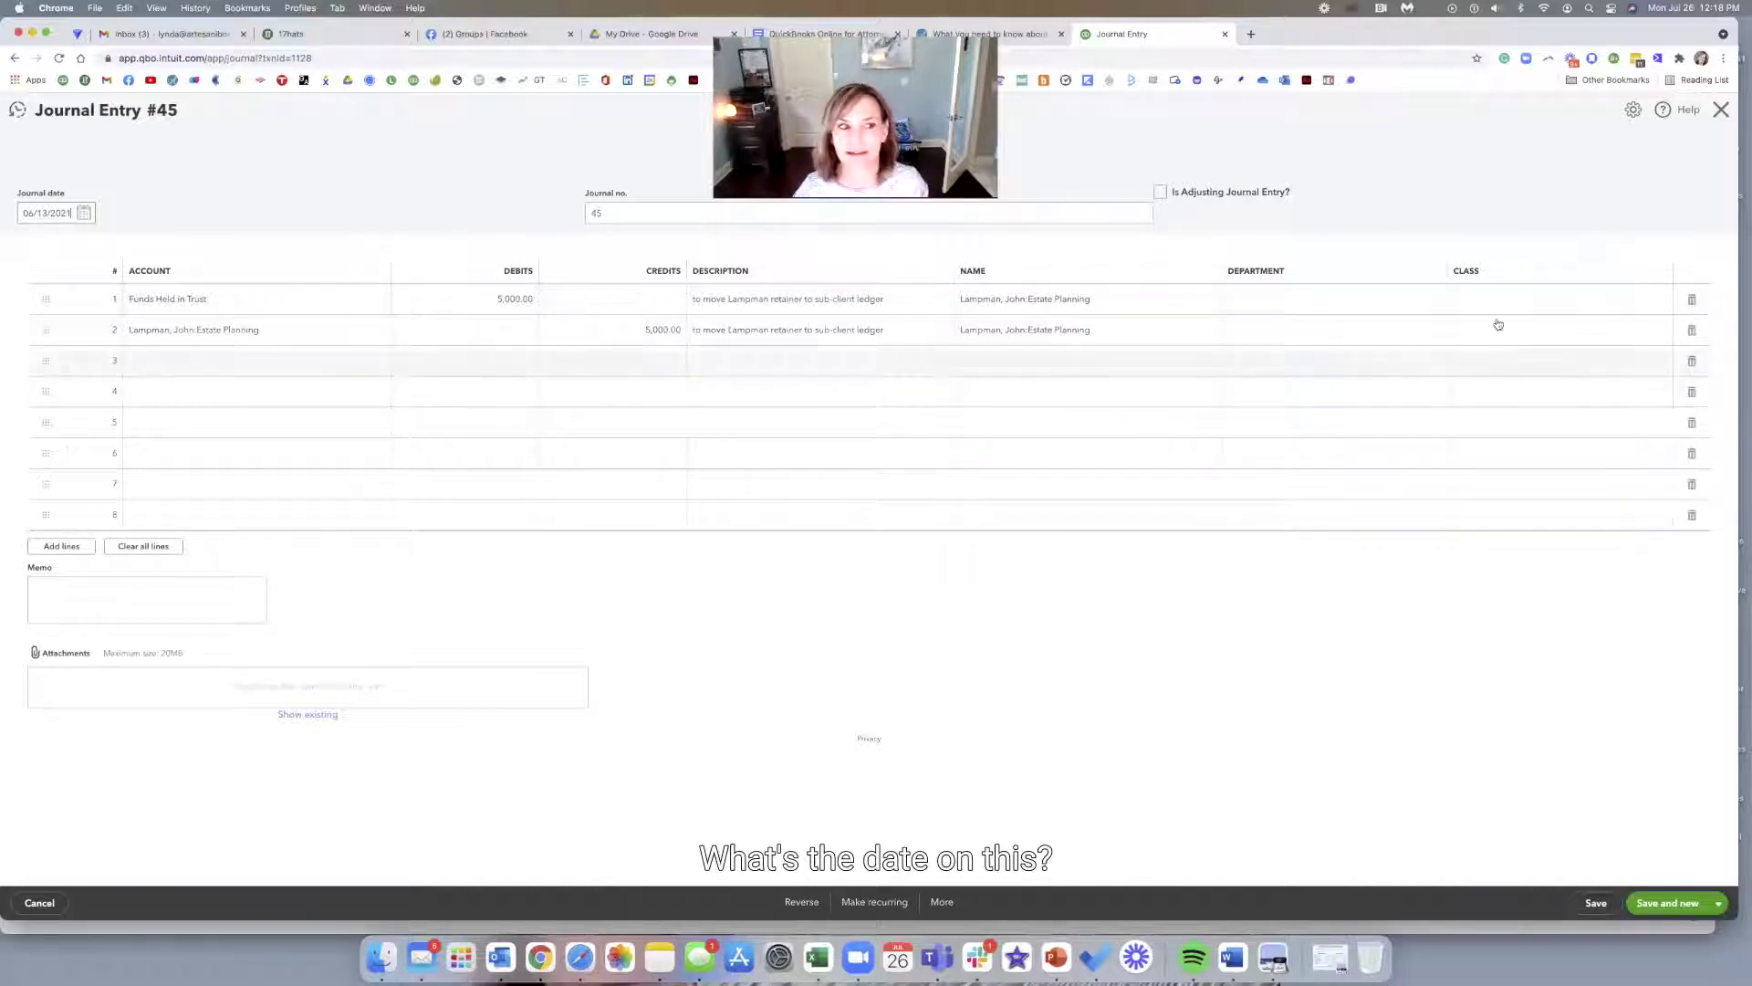
left_click(1722, 111)
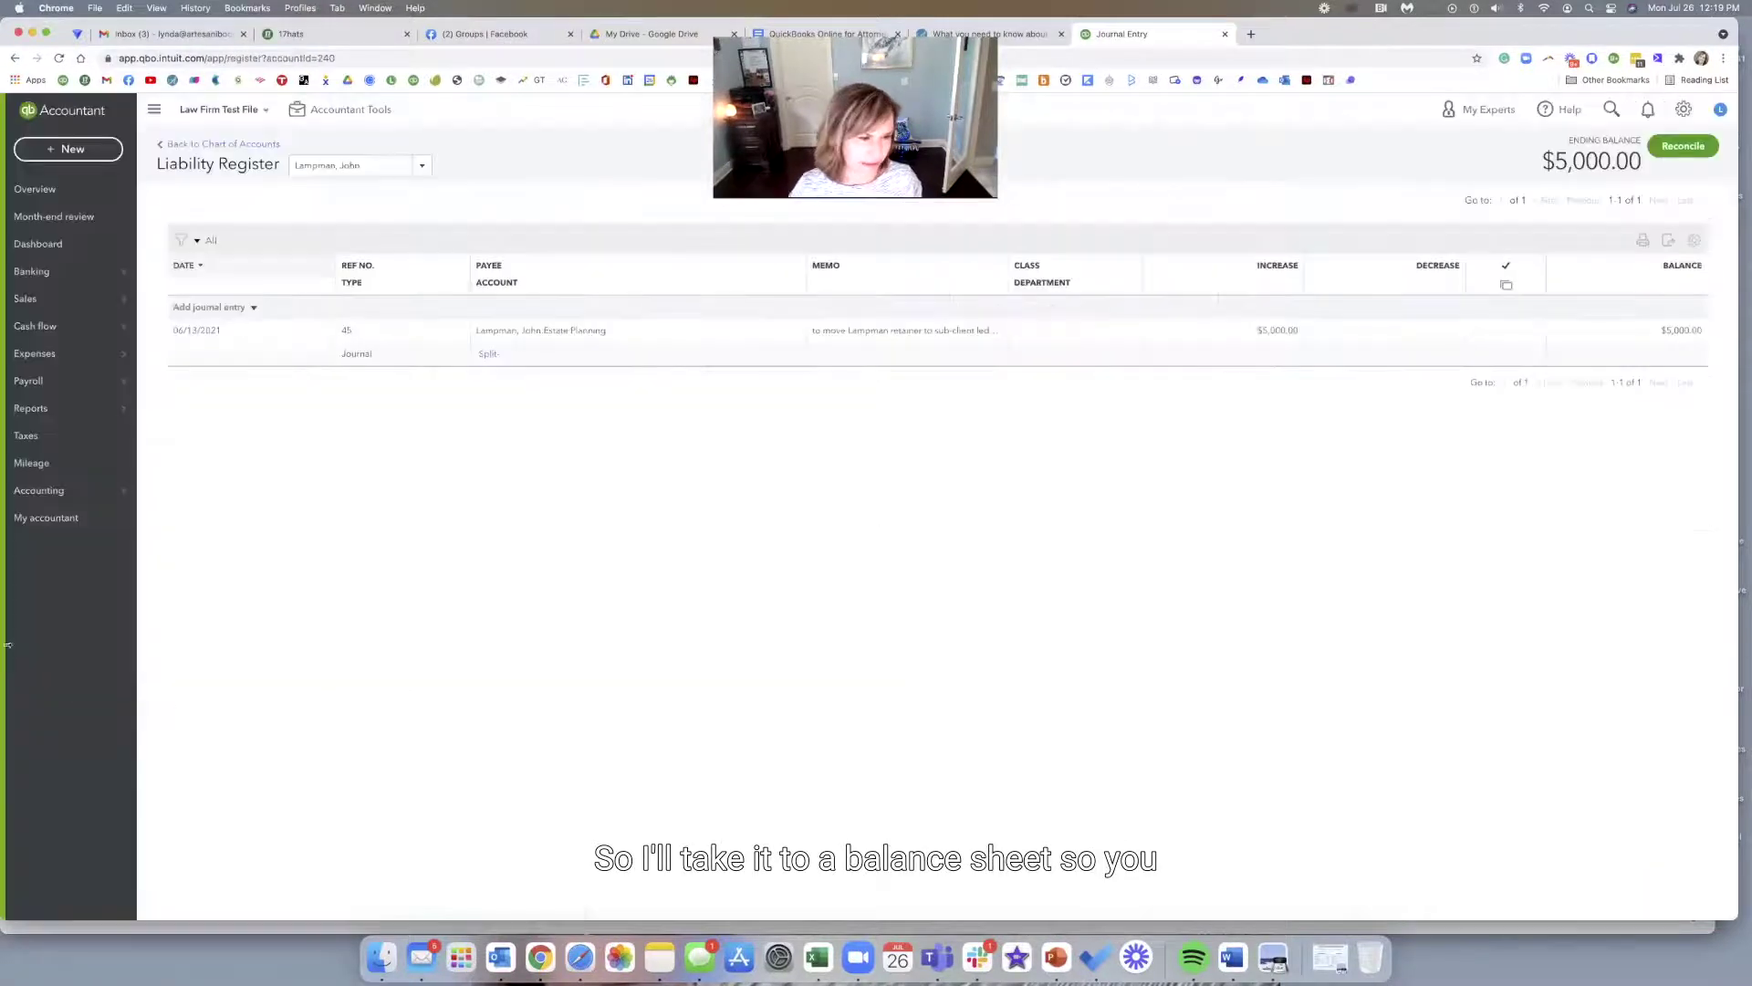
Run the Balance Sheet report with the report period set to All Dates
left_click(25, 408)
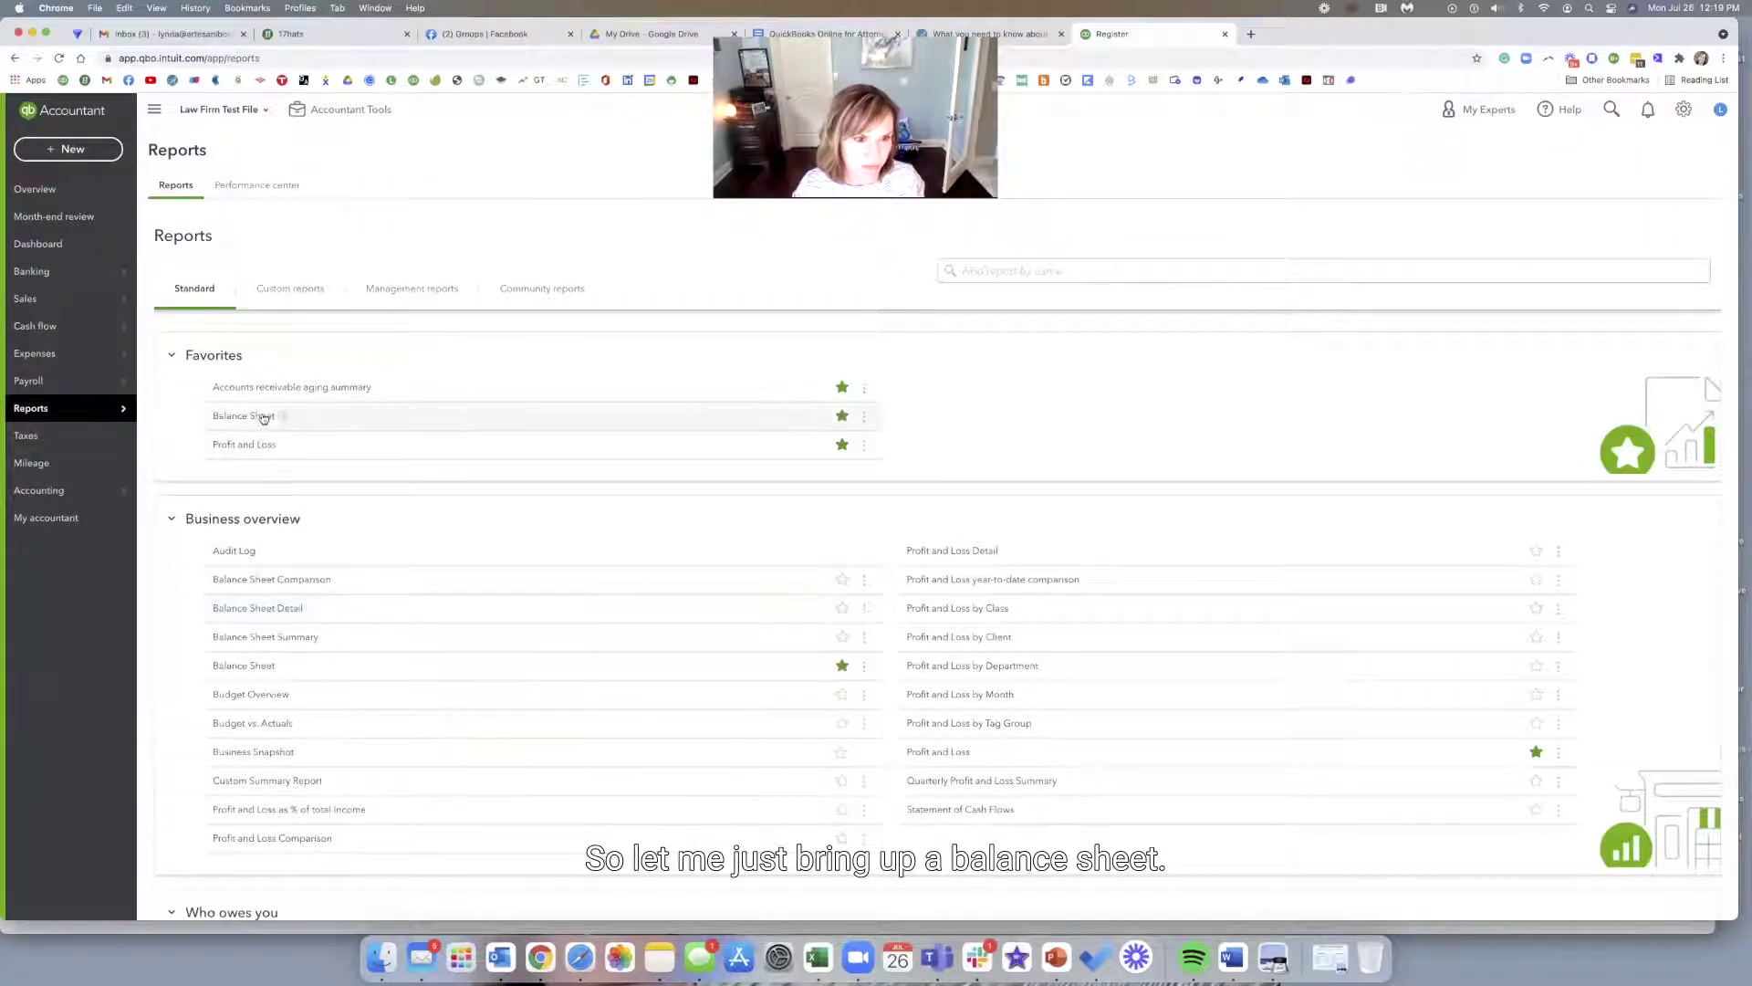
left_click(265, 417)
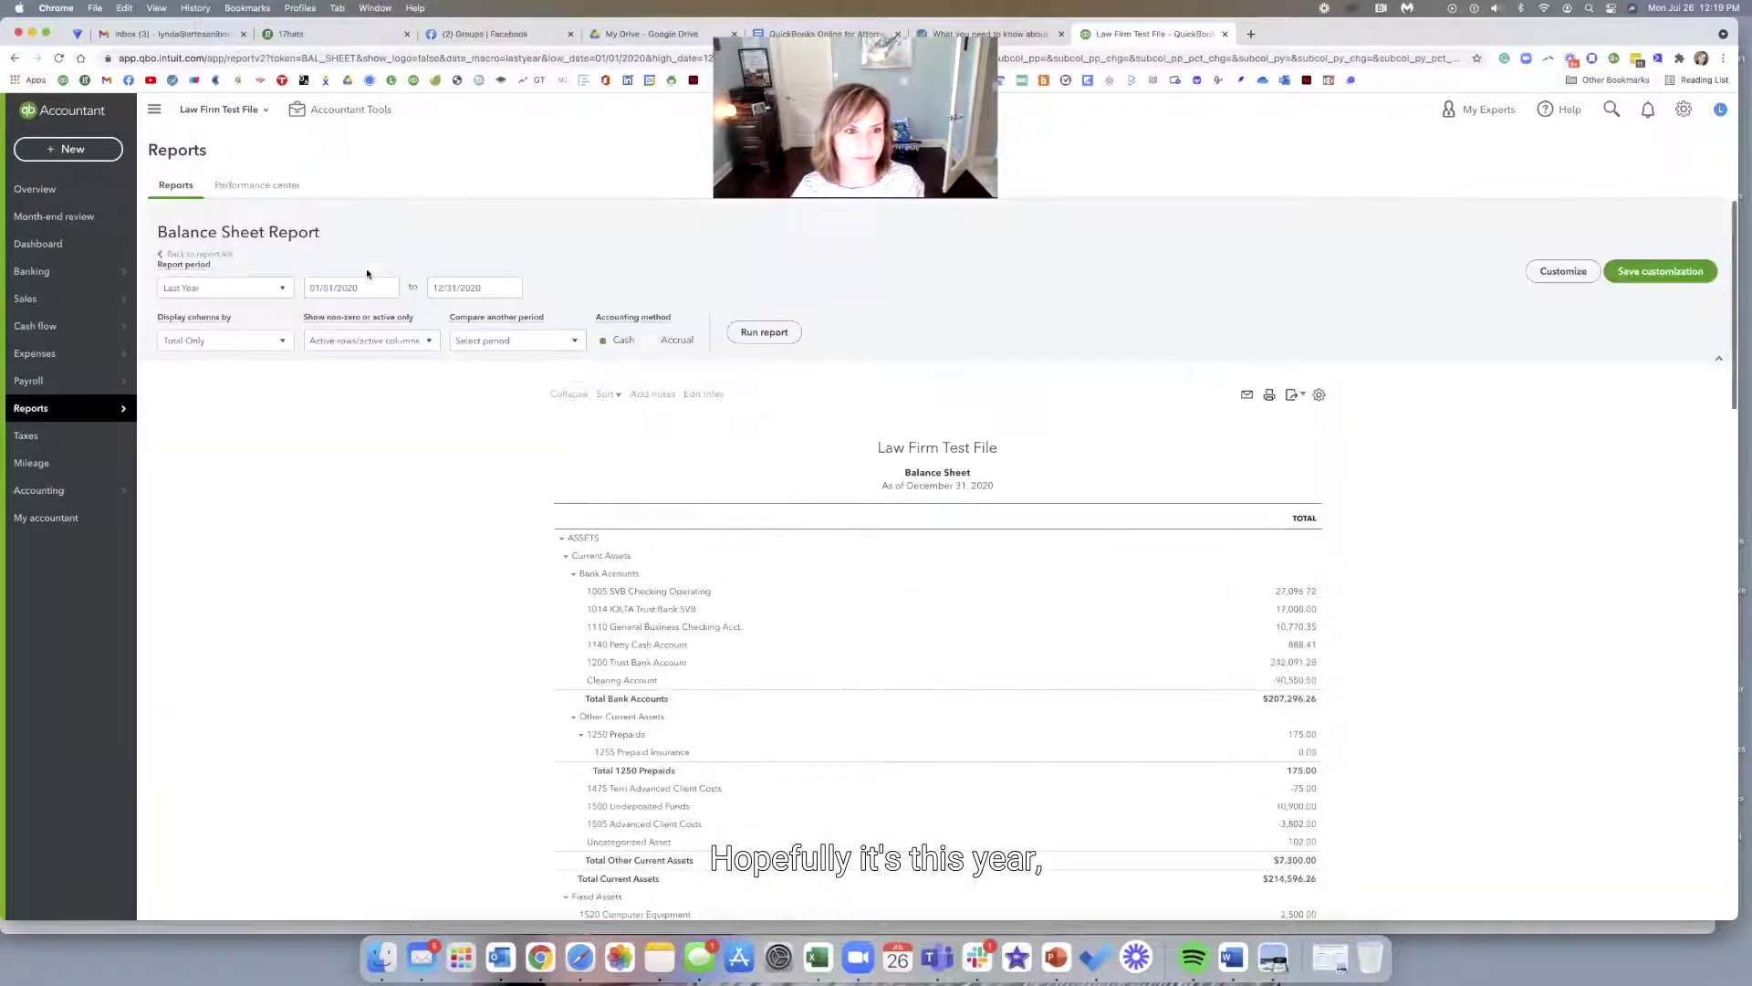
left_click(281, 288)
scroll(247, 328, "up", 5)
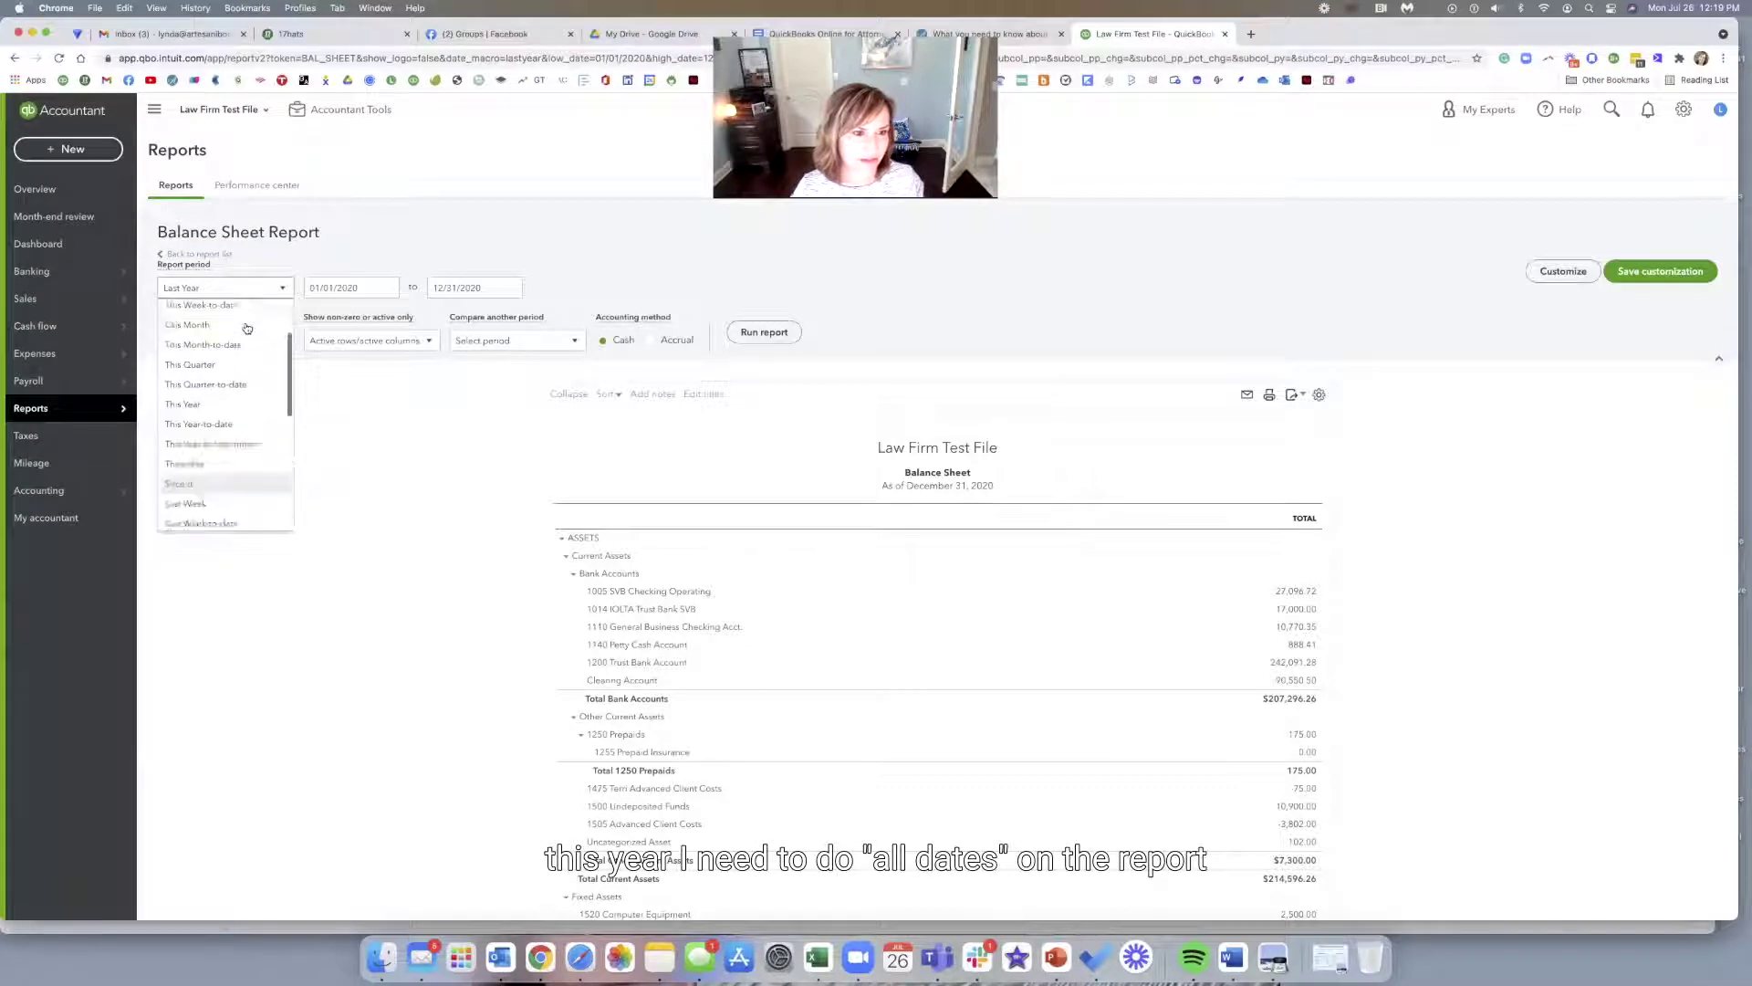
left_click(248, 318)
left_click(764, 333)
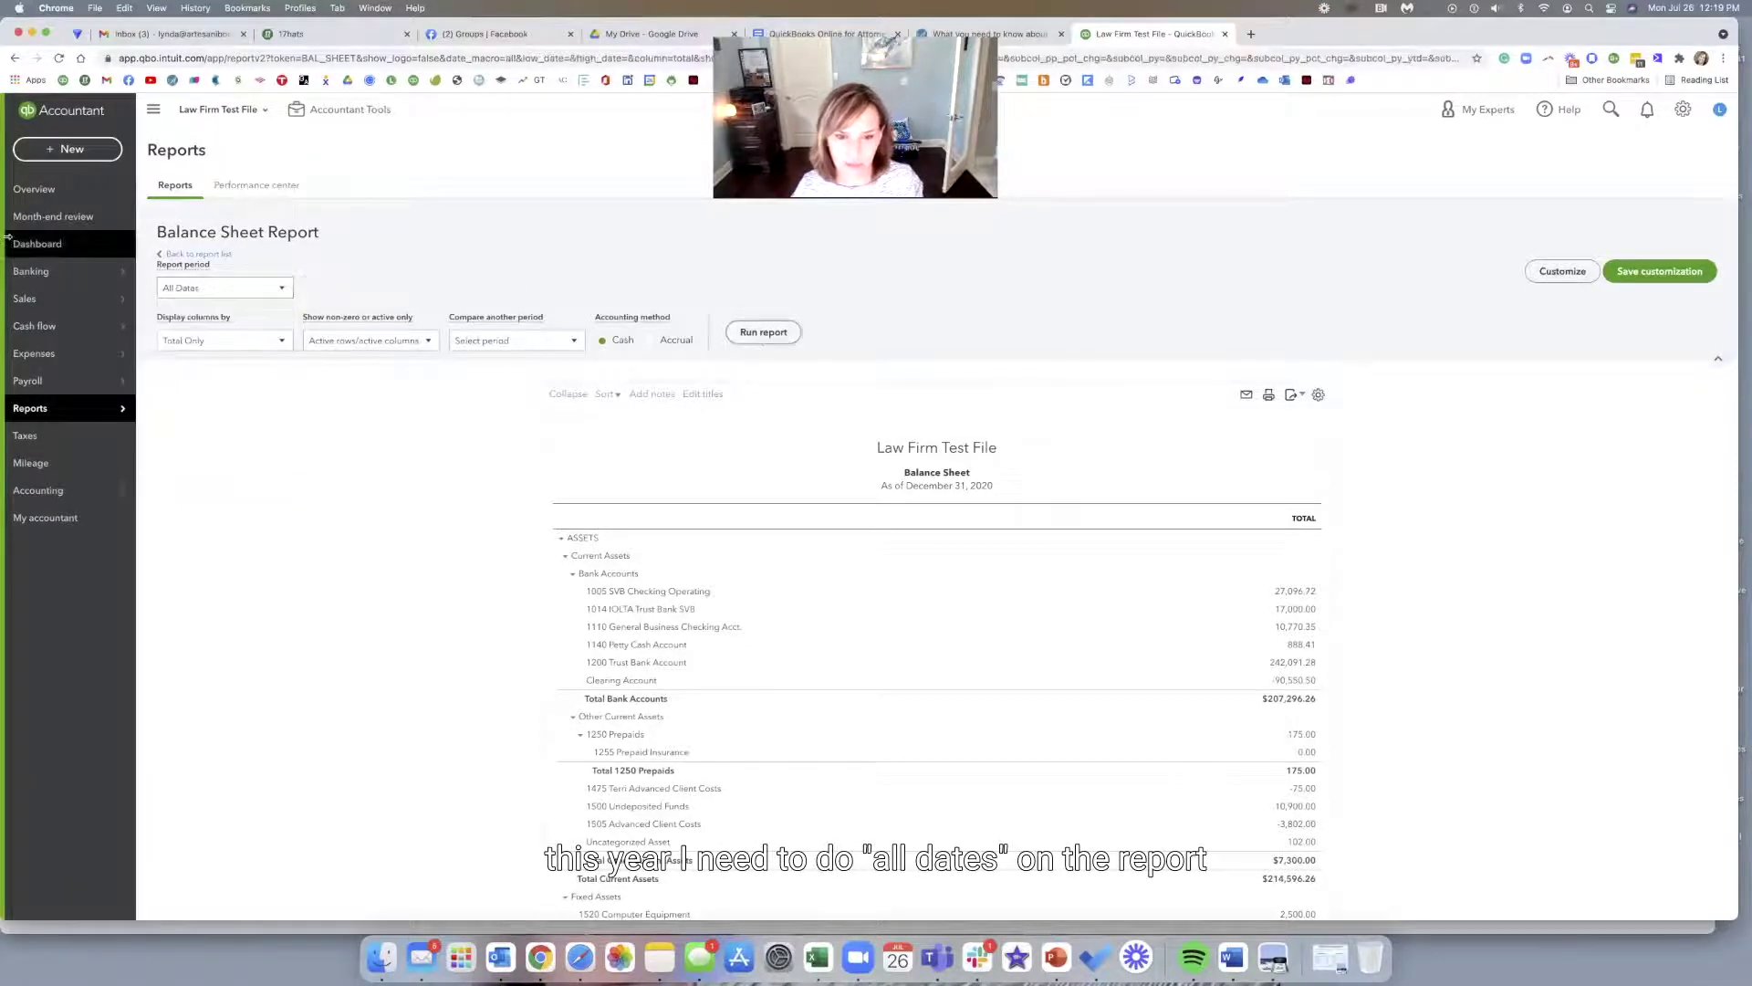
Examine the balance sheet's Other Current Liabilities for the client's trust liability account
scroll(1048, 527, "down", 6)
scroll(1047, 528, "down", 3)
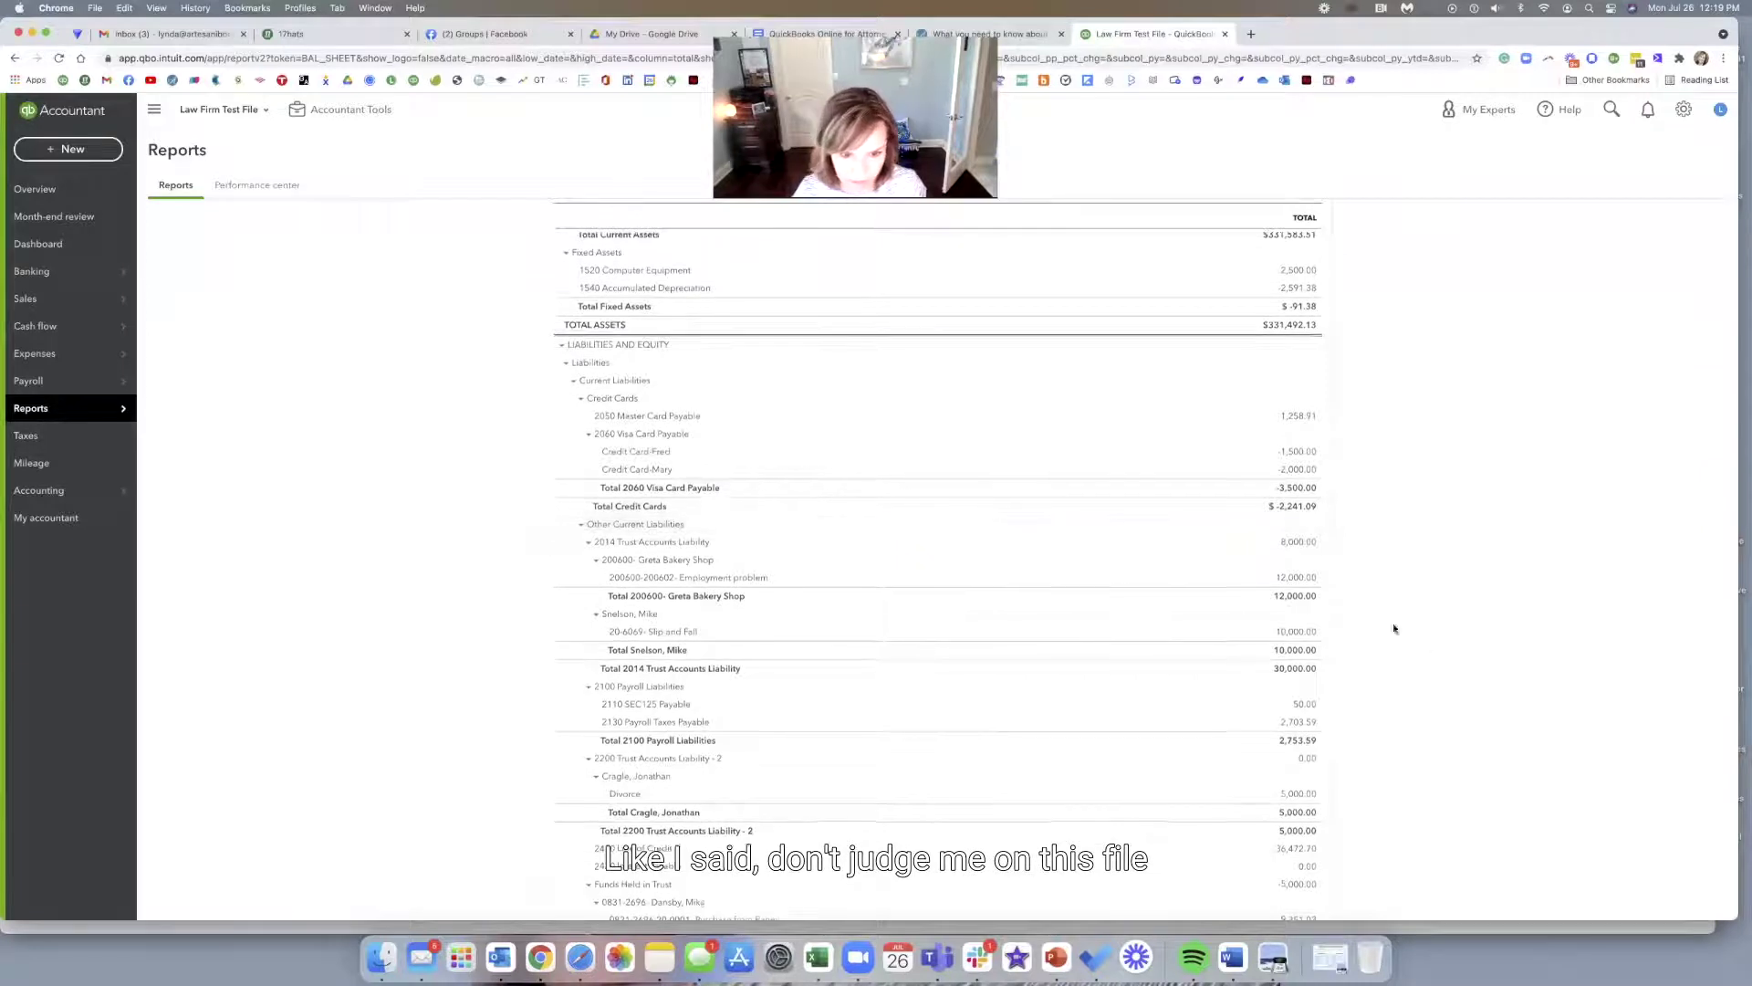
scroll(1186, 648, "up", 1)
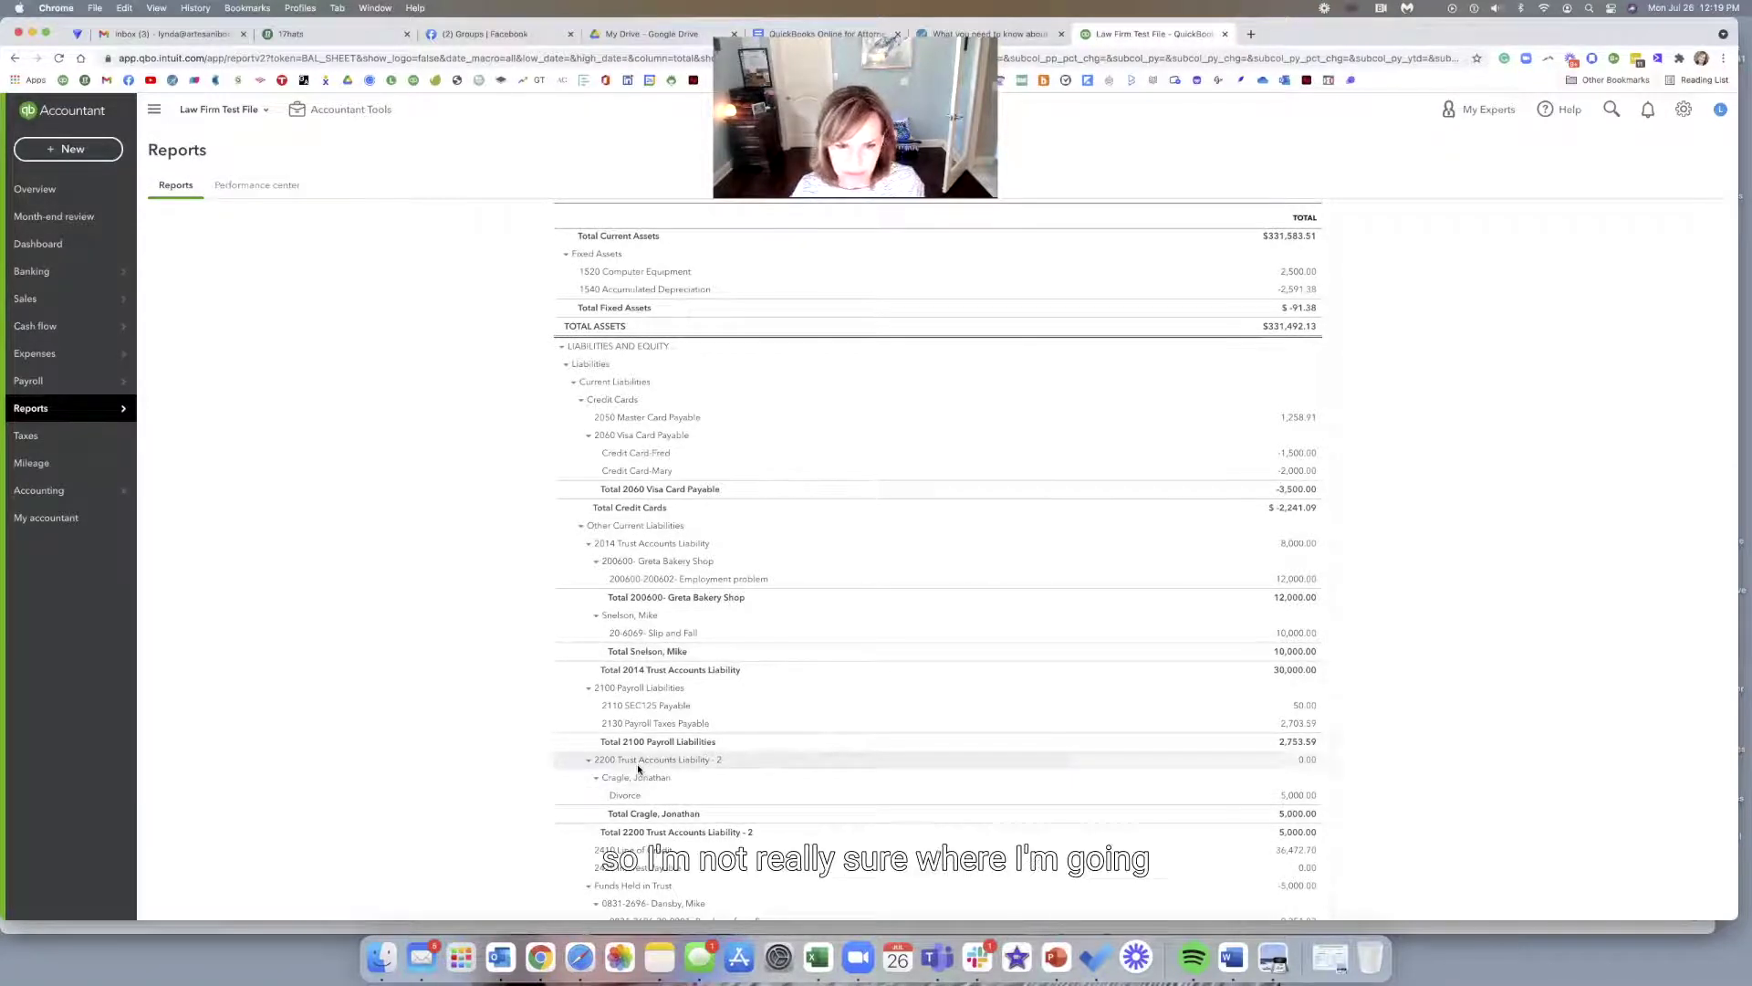
scroll(638, 769, "down", 3)
scroll(638, 765, "down", 5)
scroll(638, 764, "down", 8)
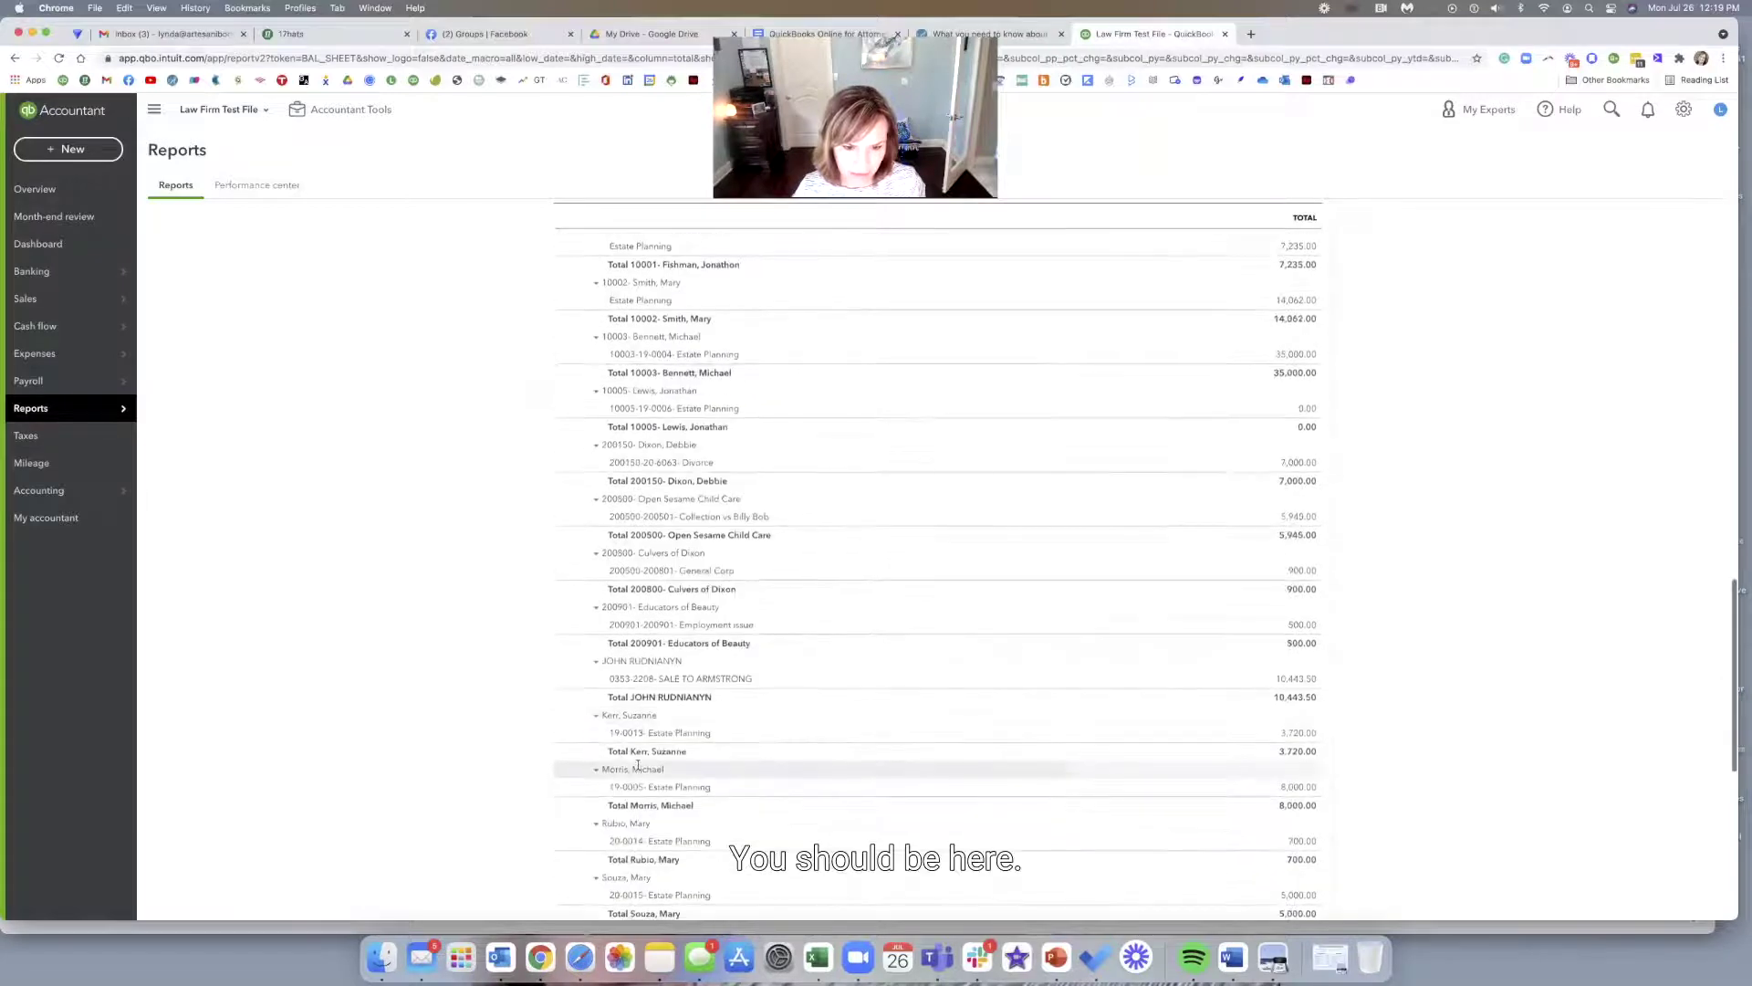
scroll(638, 767, "down", 2)
scroll(638, 768, "down", 4)
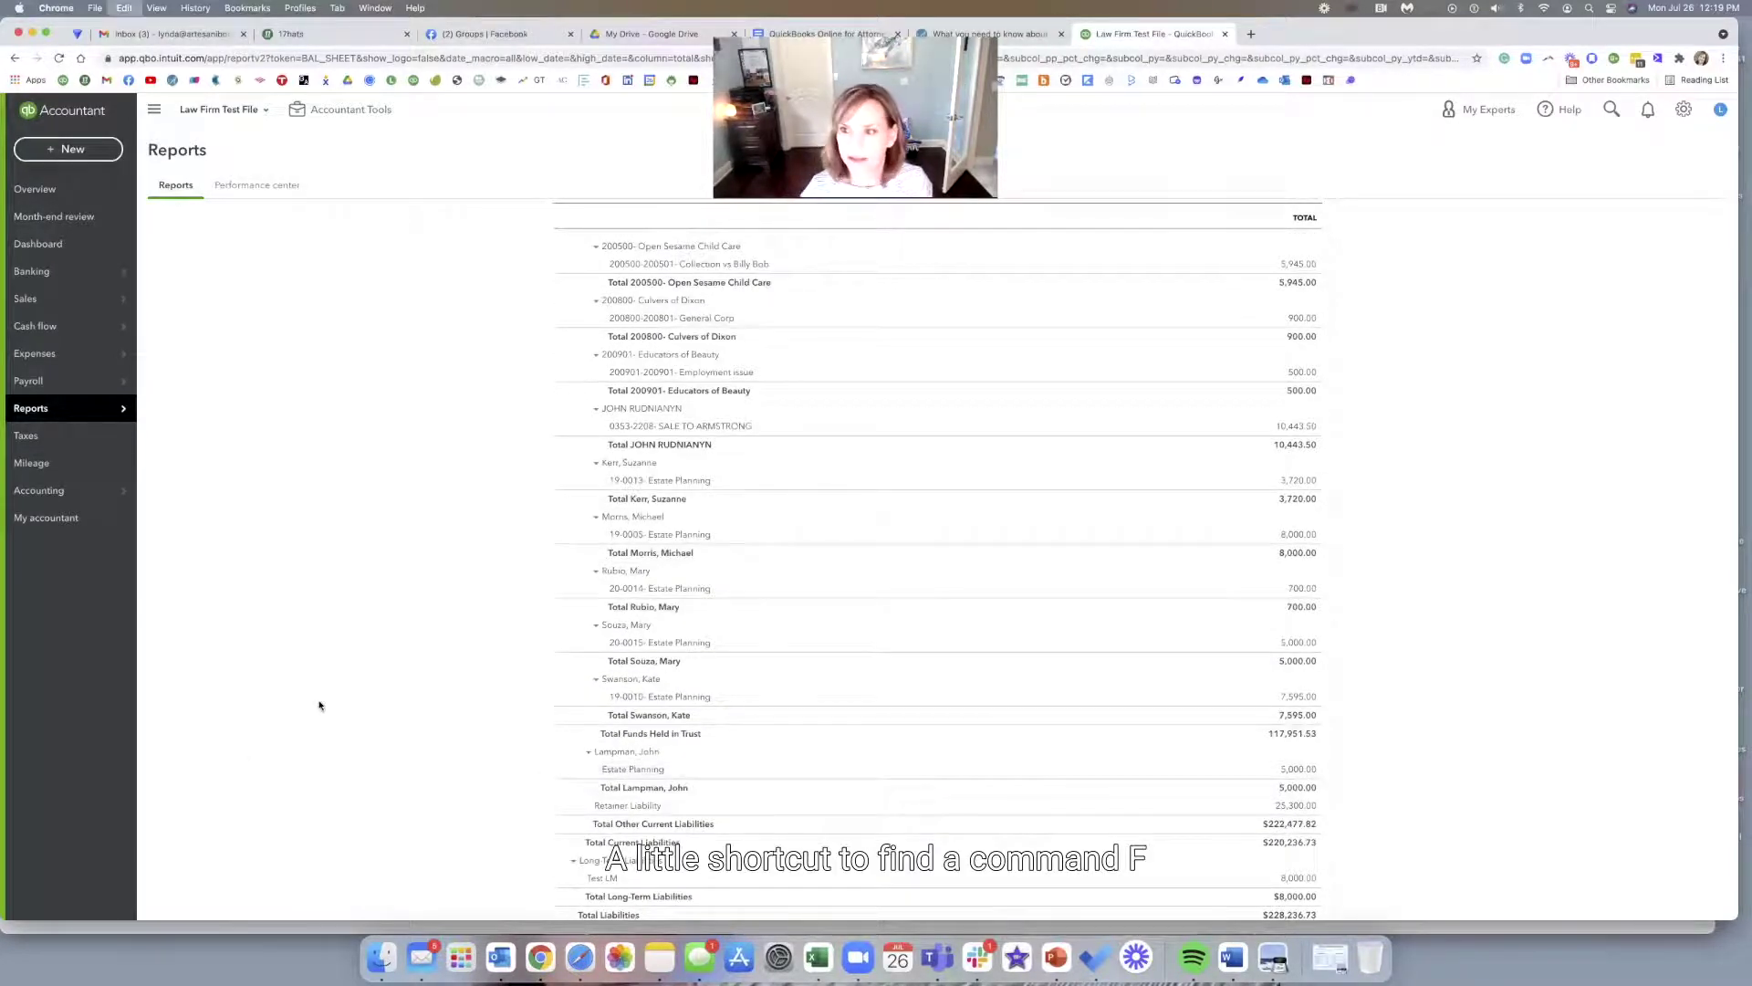
Search the balance sheet for the retainer client's surname and view the transactions behind the client's Estate Planning balance
key("super+f")
type("lamp")
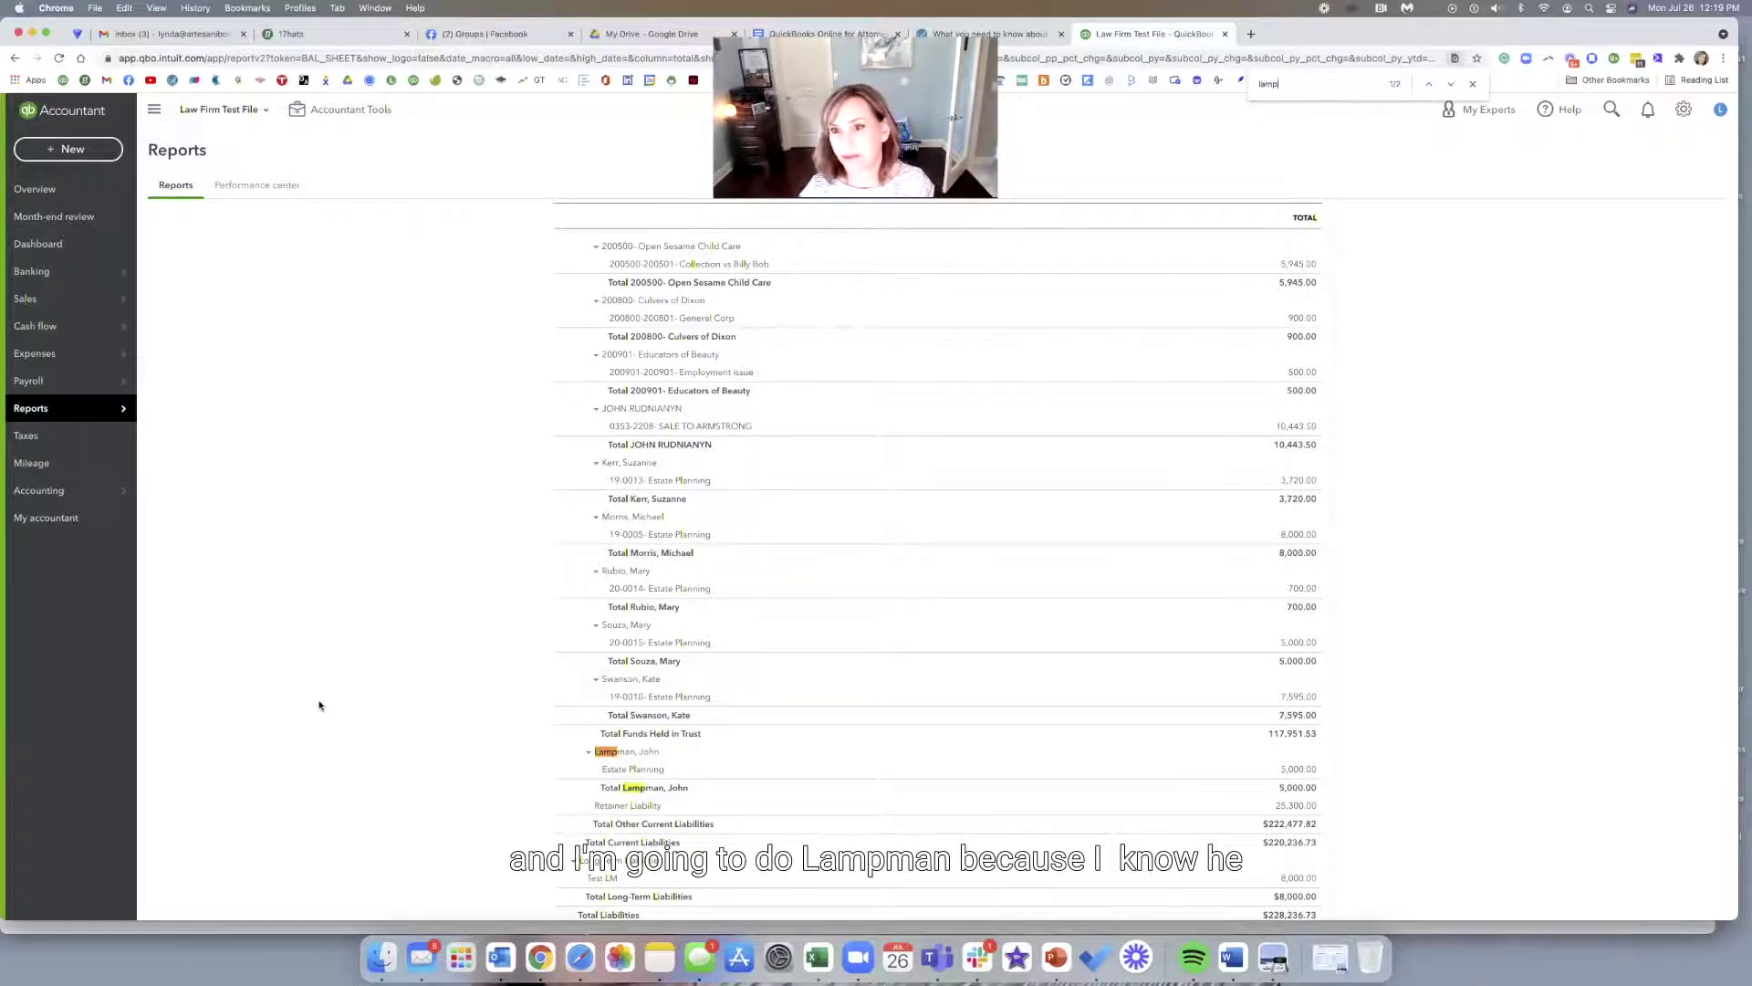
type("man")
key("Return")
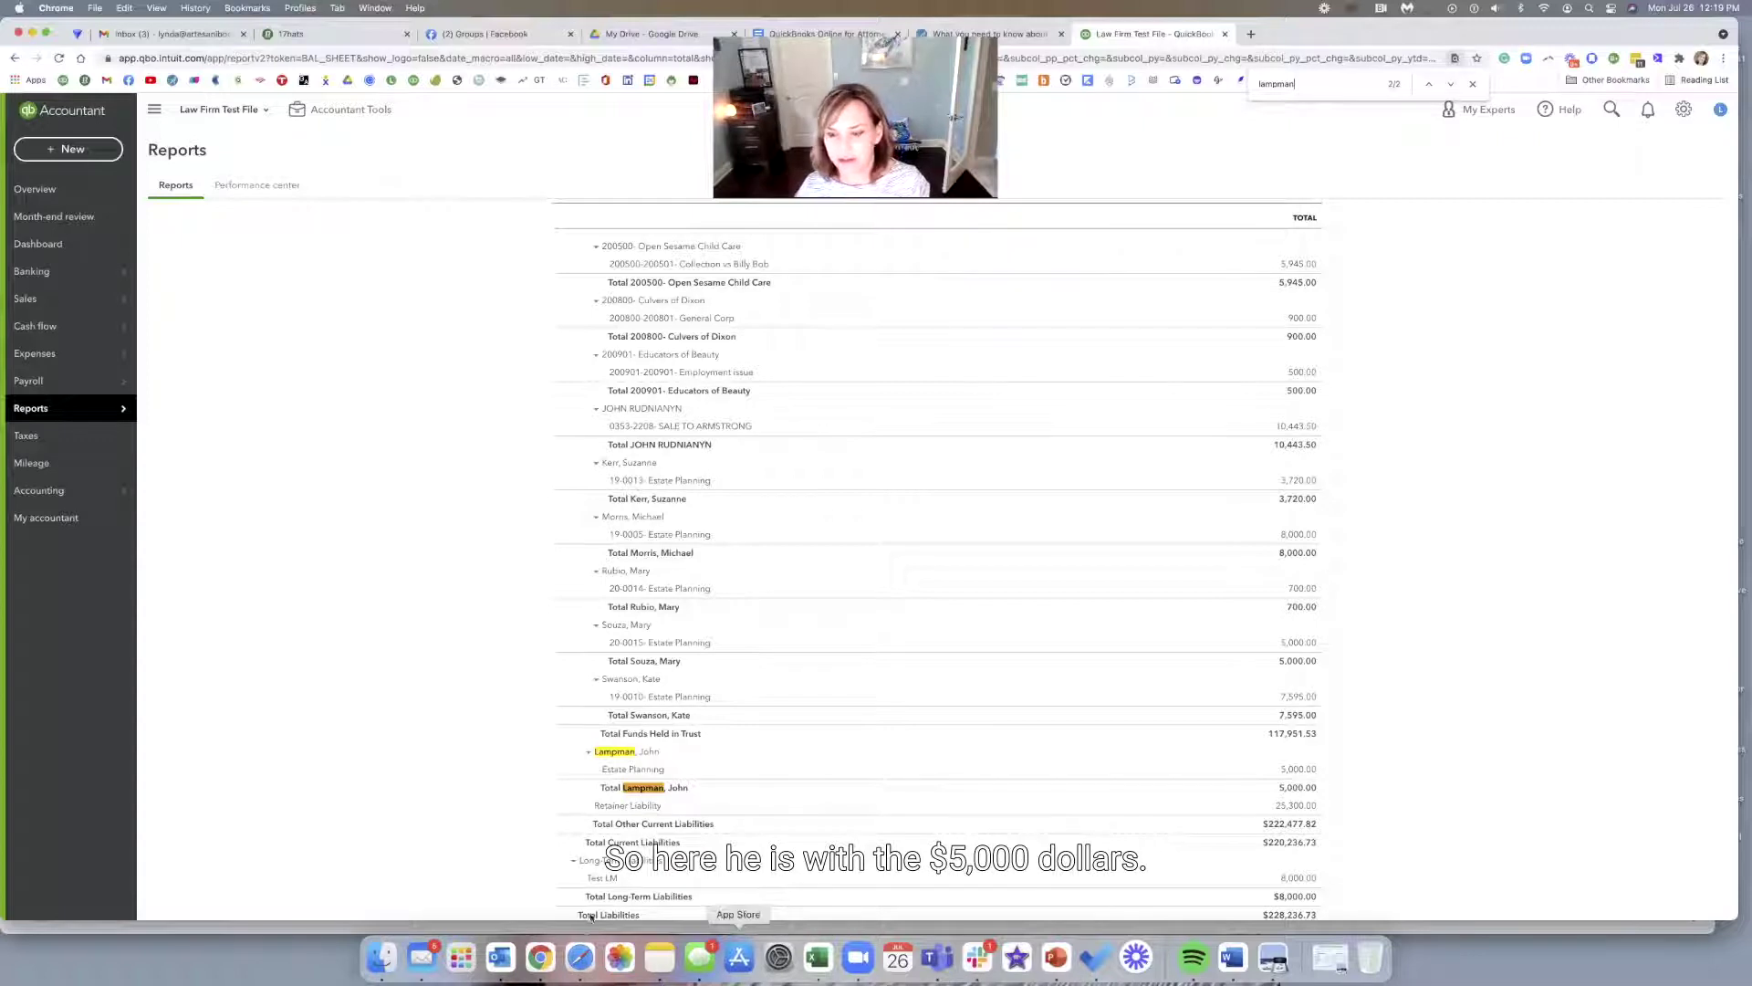
left_click(1304, 773)
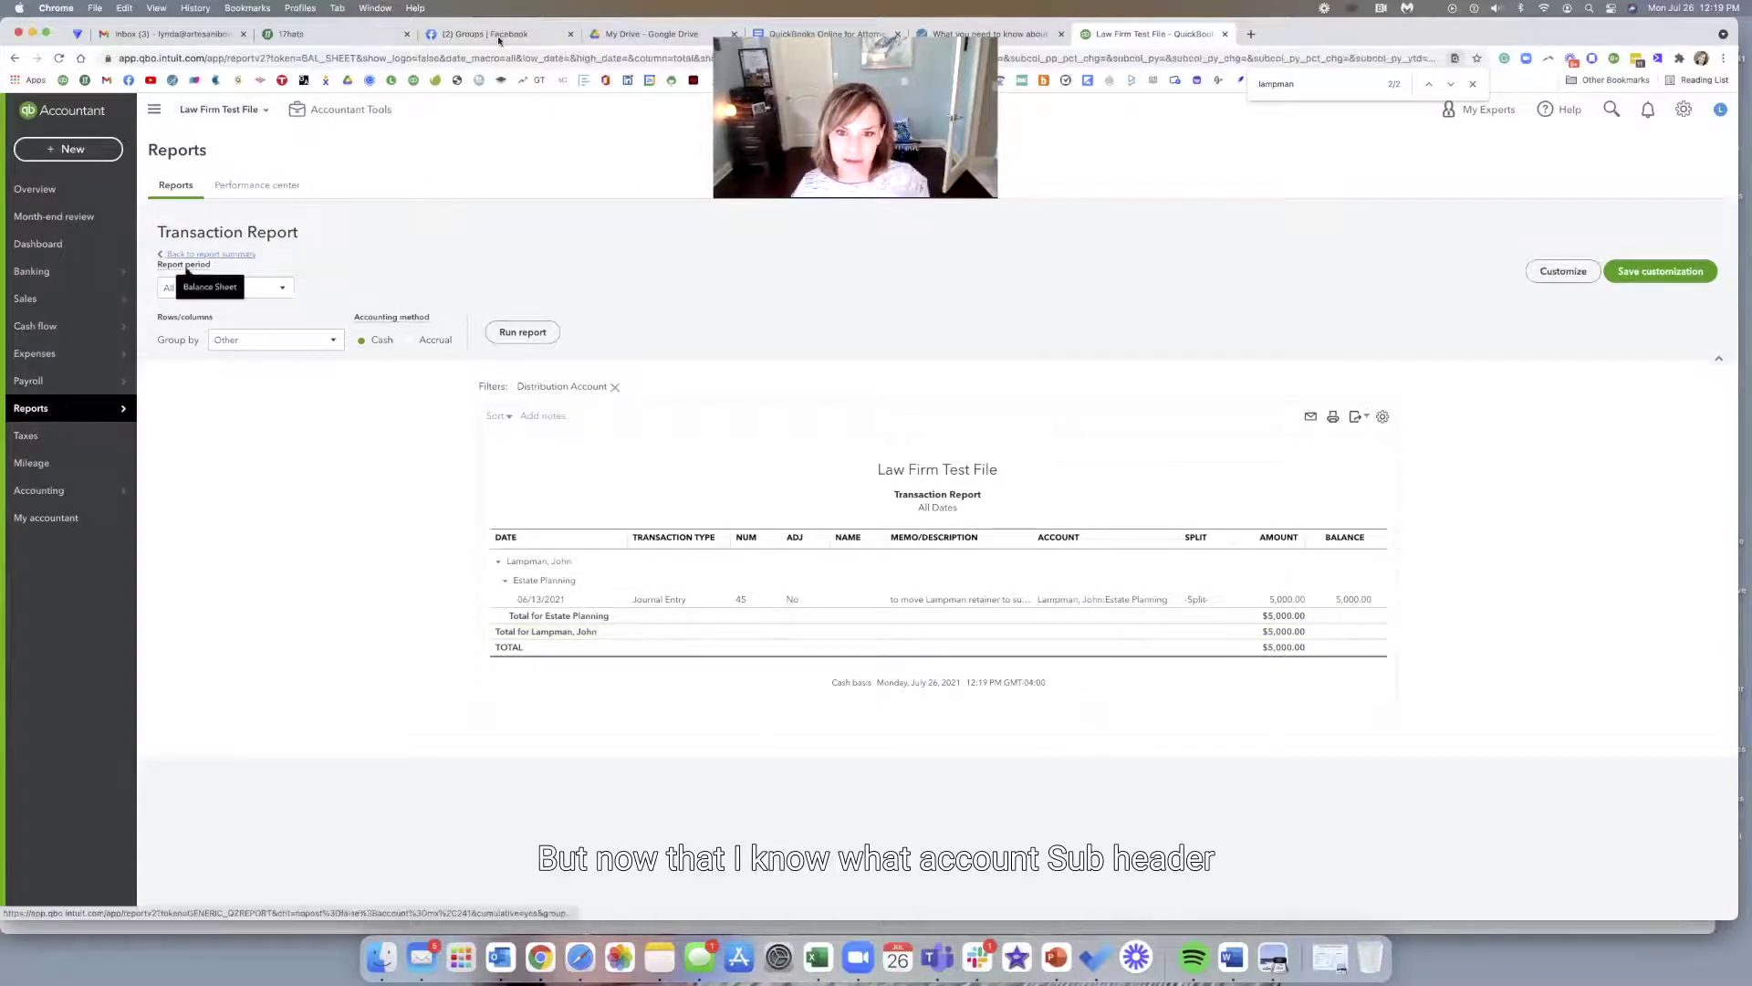
Return to the balance sheet and view the transactions behind the Funds Held in Trust header balance
left_click(250, 256)
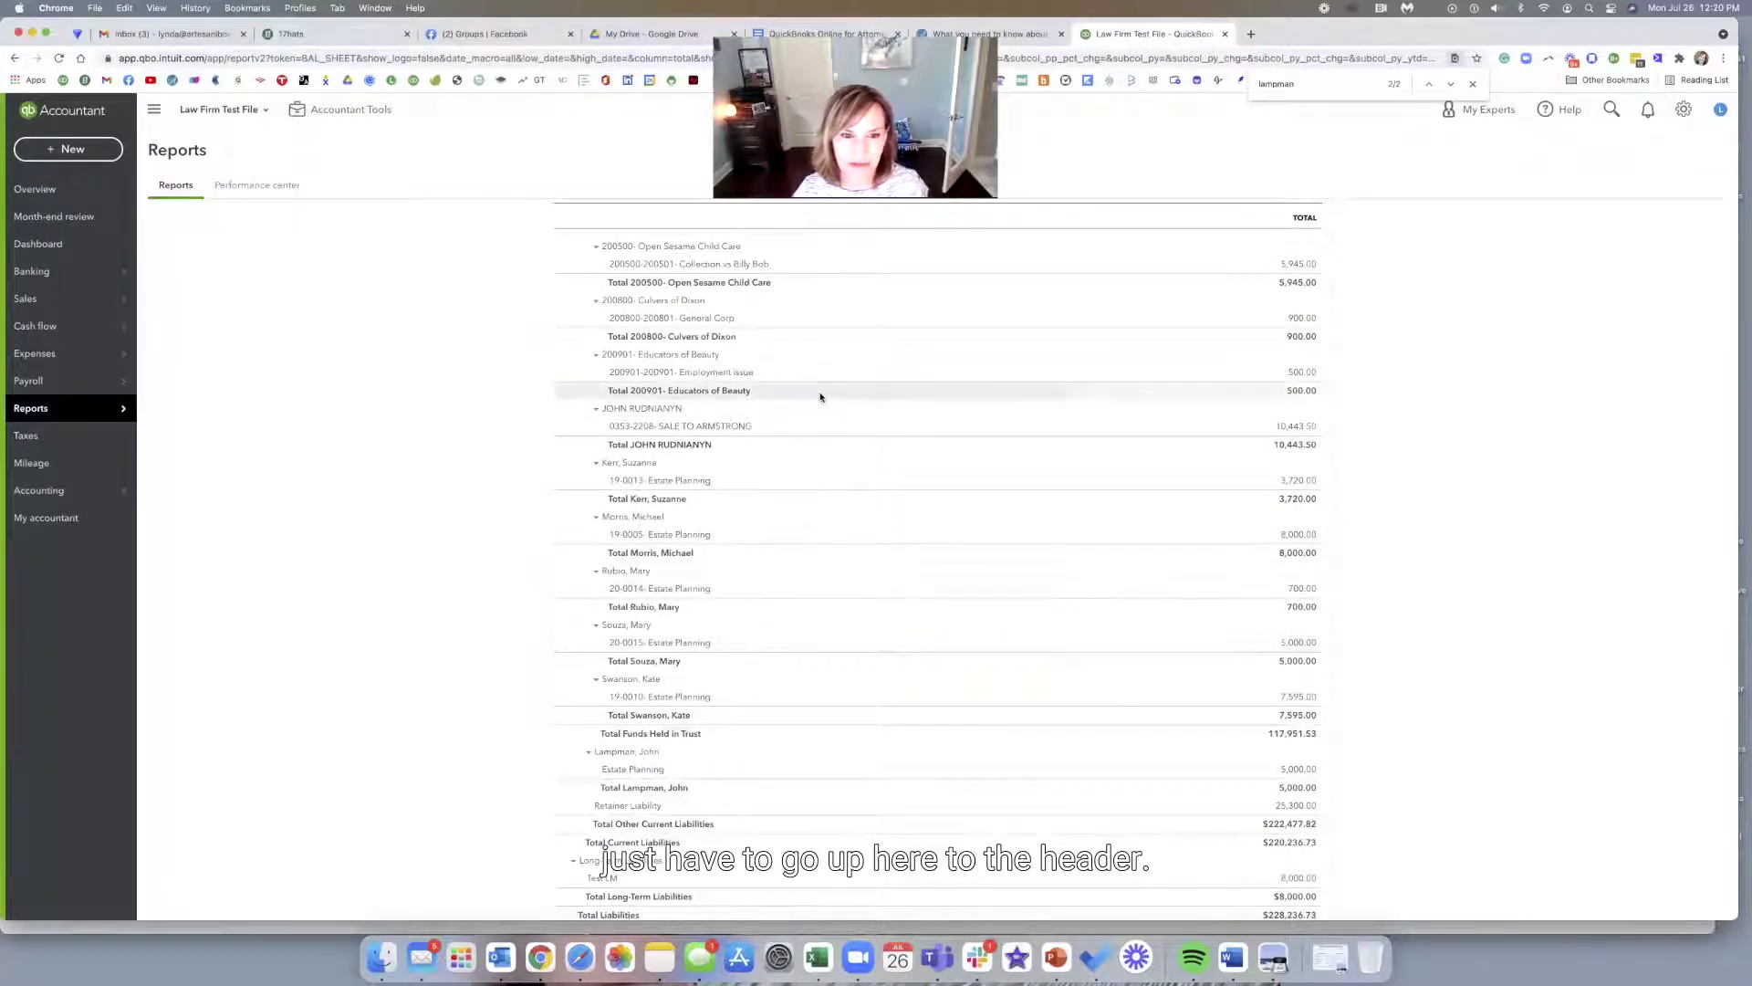
scroll(822, 392, "up", 3)
scroll(821, 397, "up", 7)
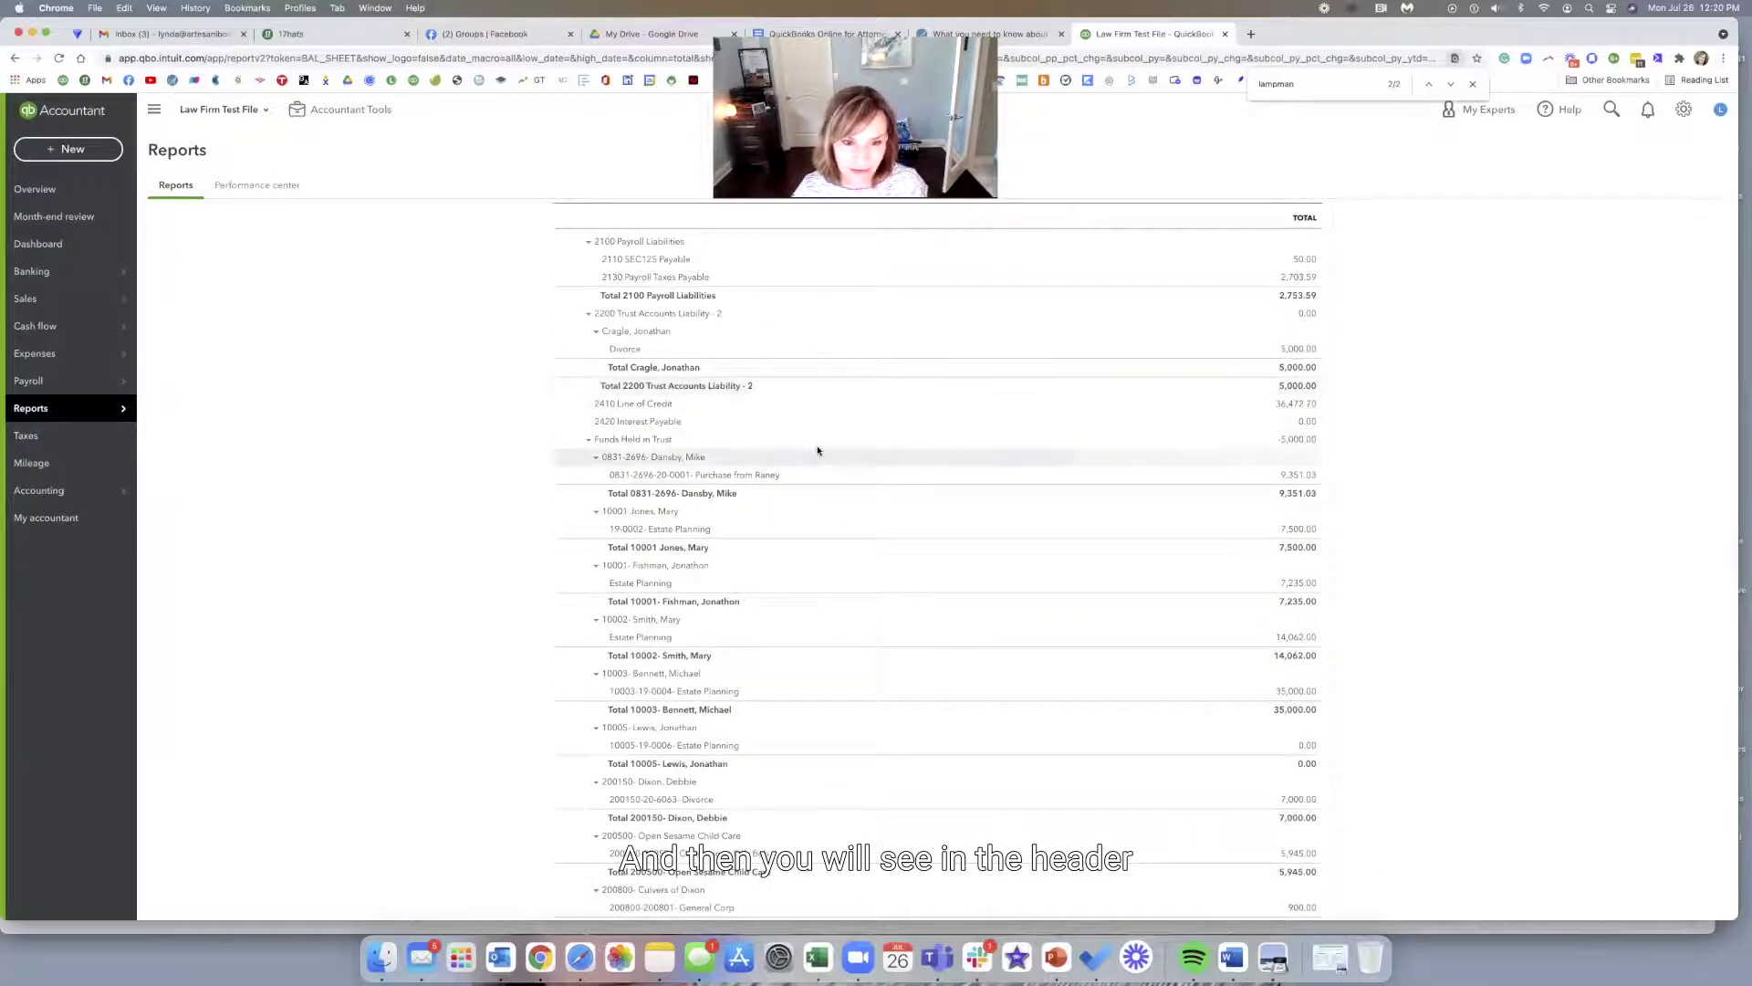
left_click(1299, 439)
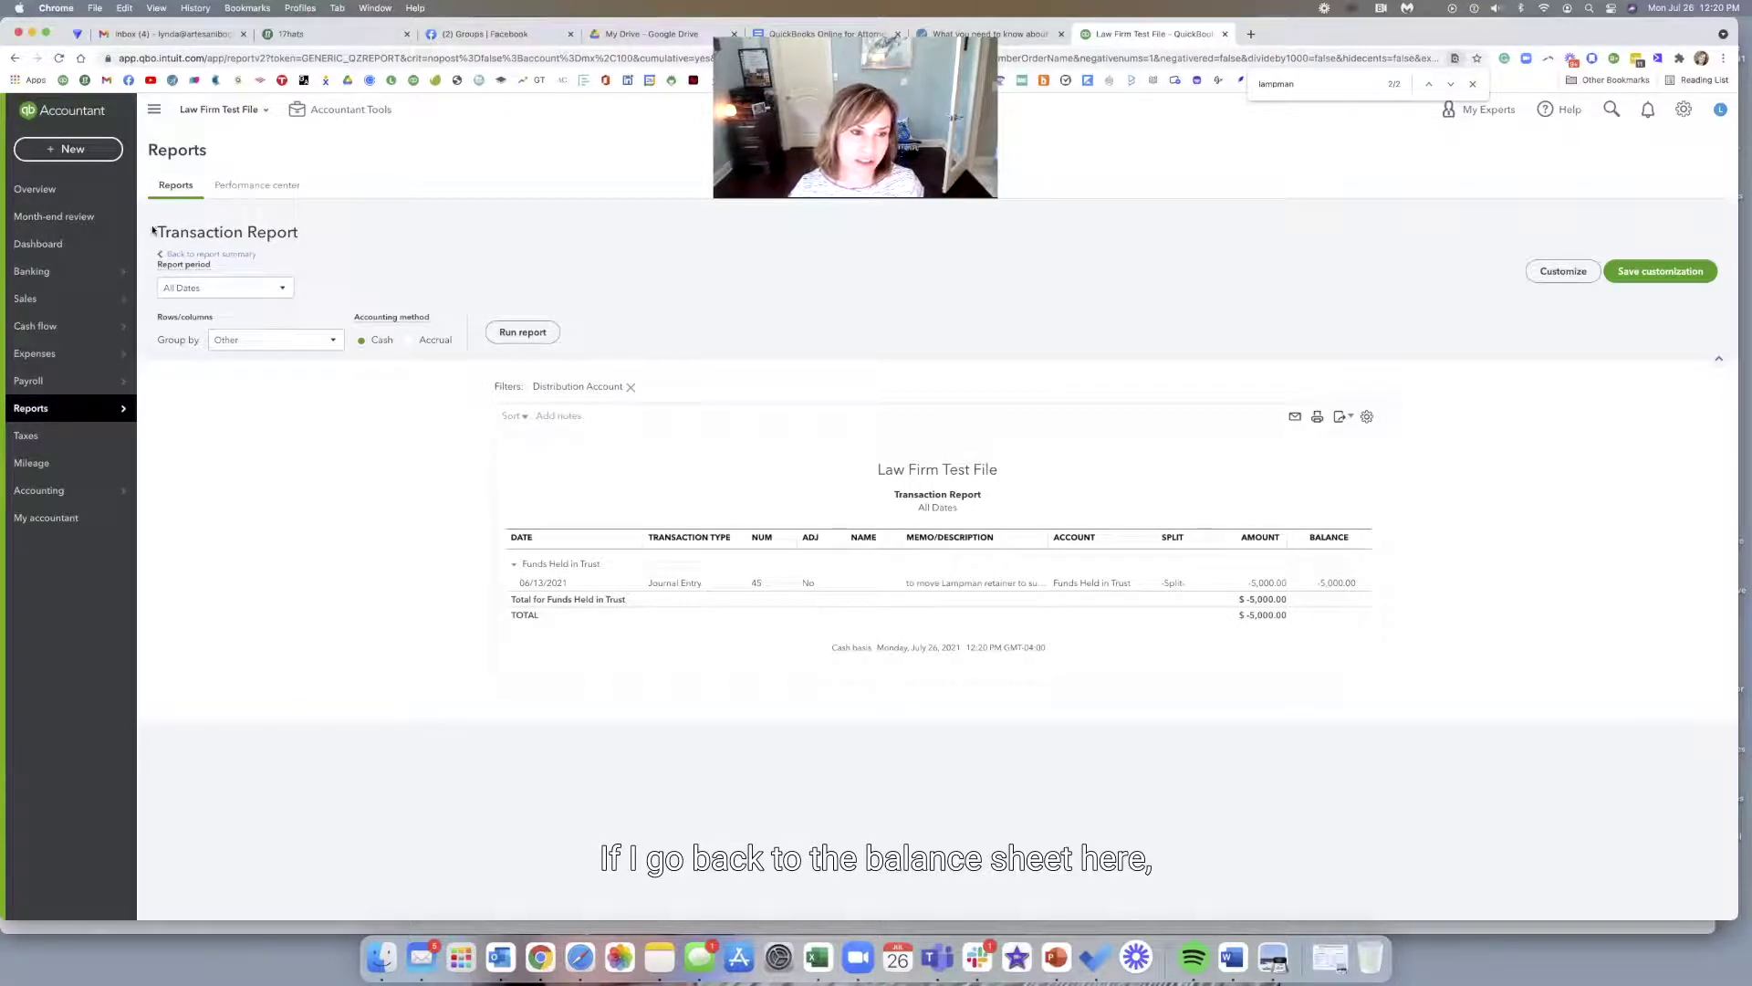
Return to the balance sheet and review the transactions behind the 2014 Trust Accounts Liability header balance
left_click(196, 255)
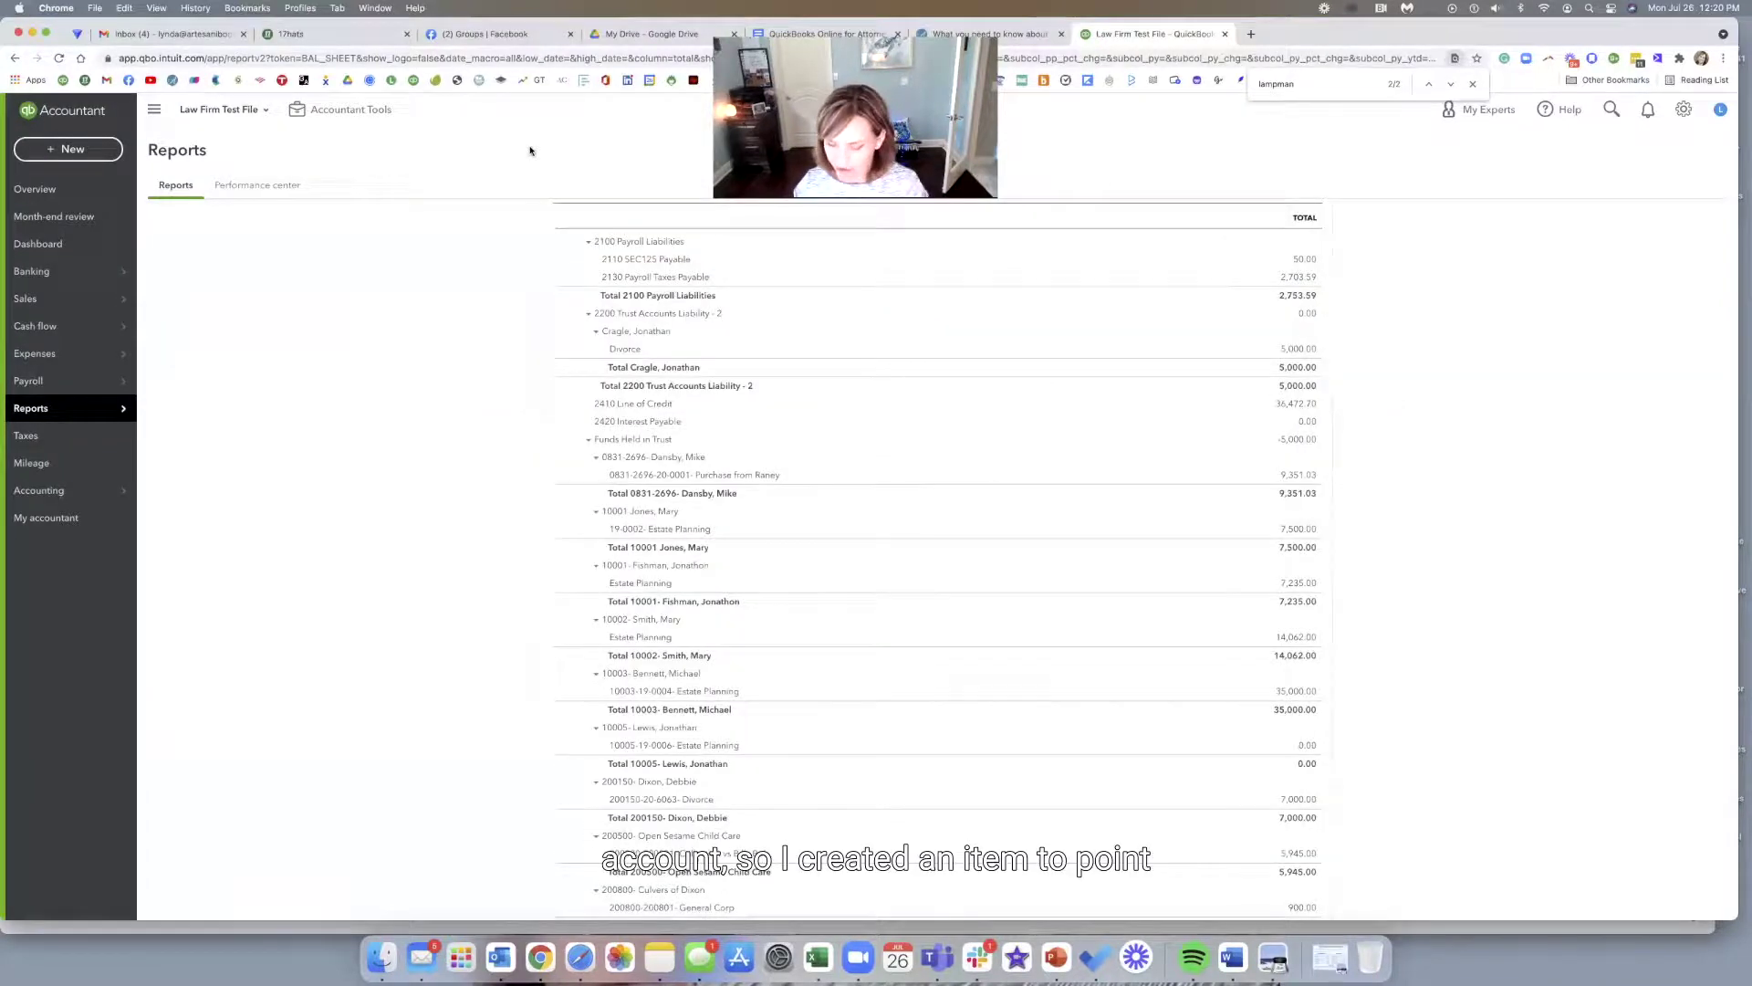
scroll(752, 338, "up", 5)
scroll(753, 341, "up", 1)
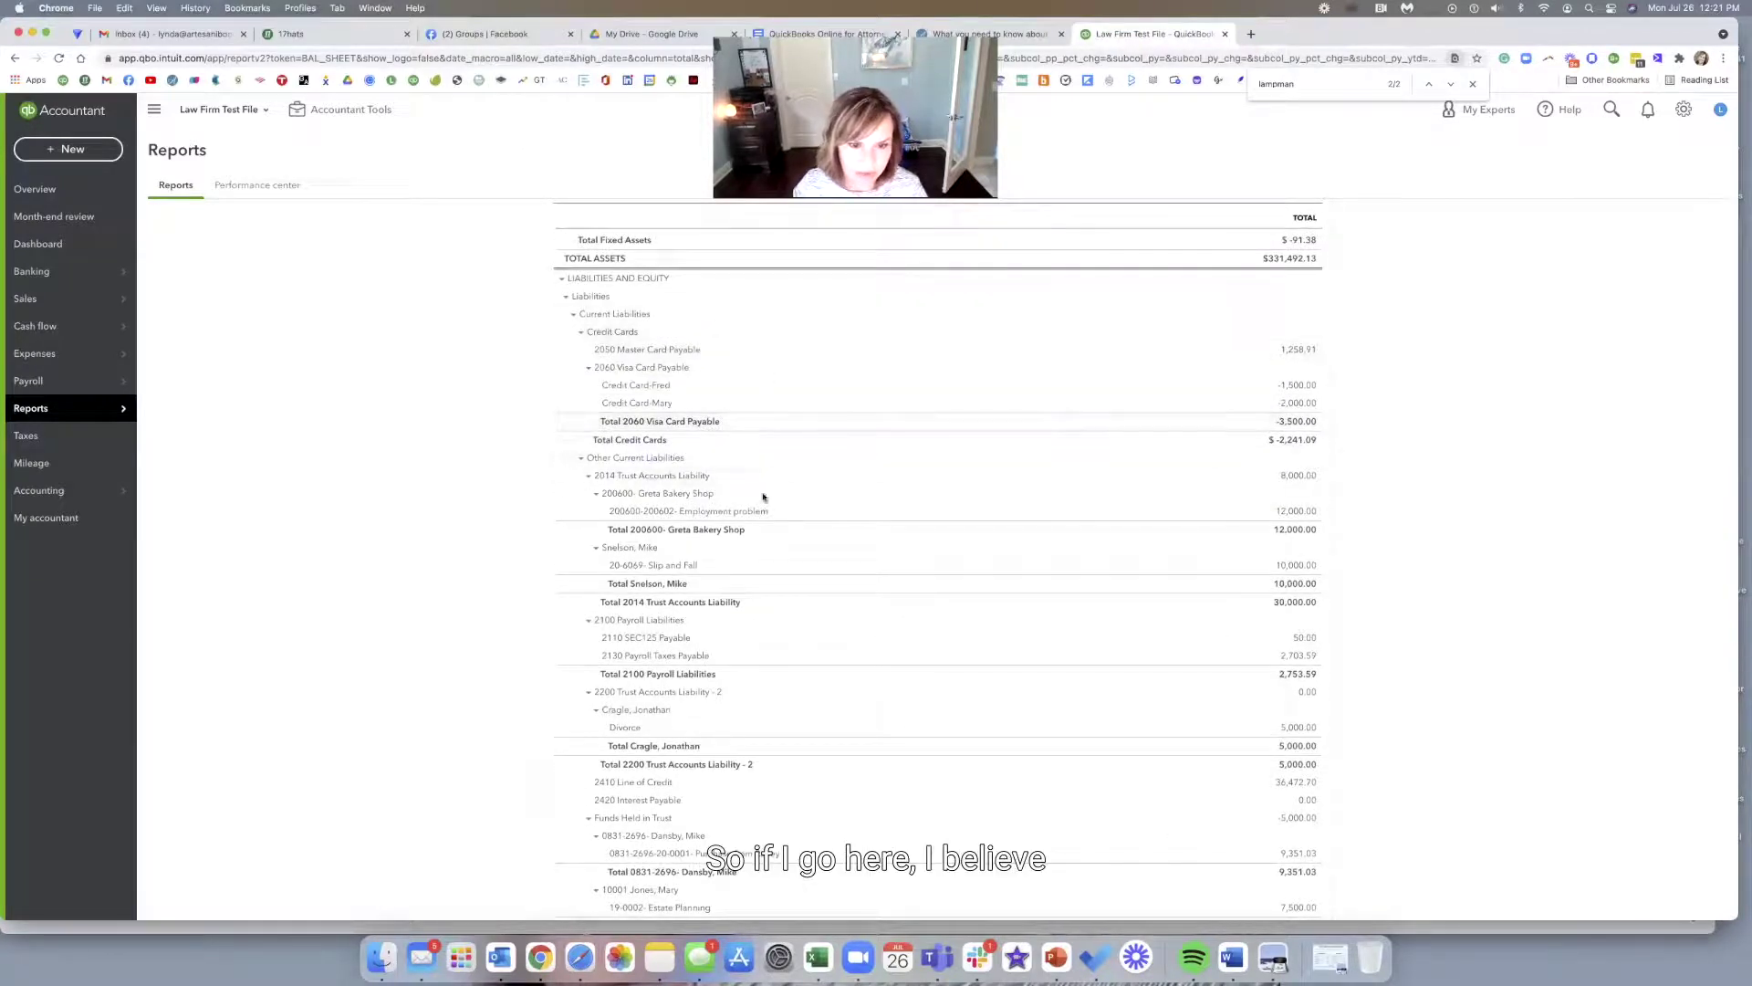
left_click(1303, 476)
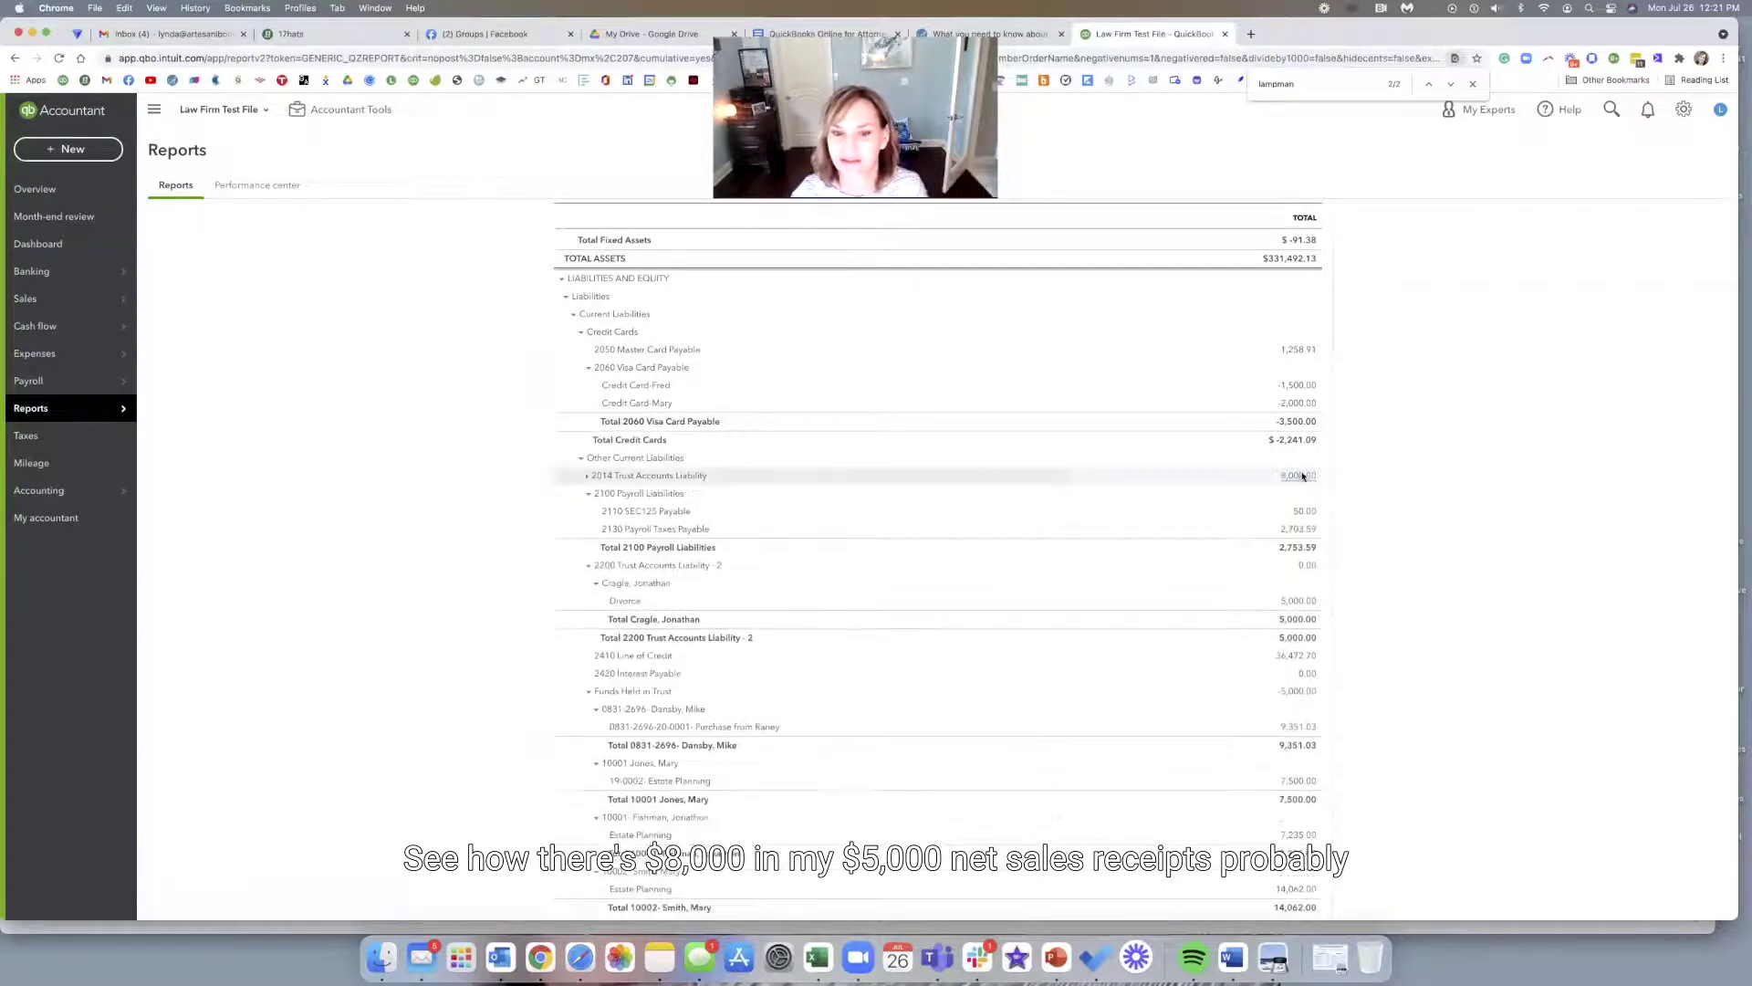
scroll(1303, 475, "down", 10)
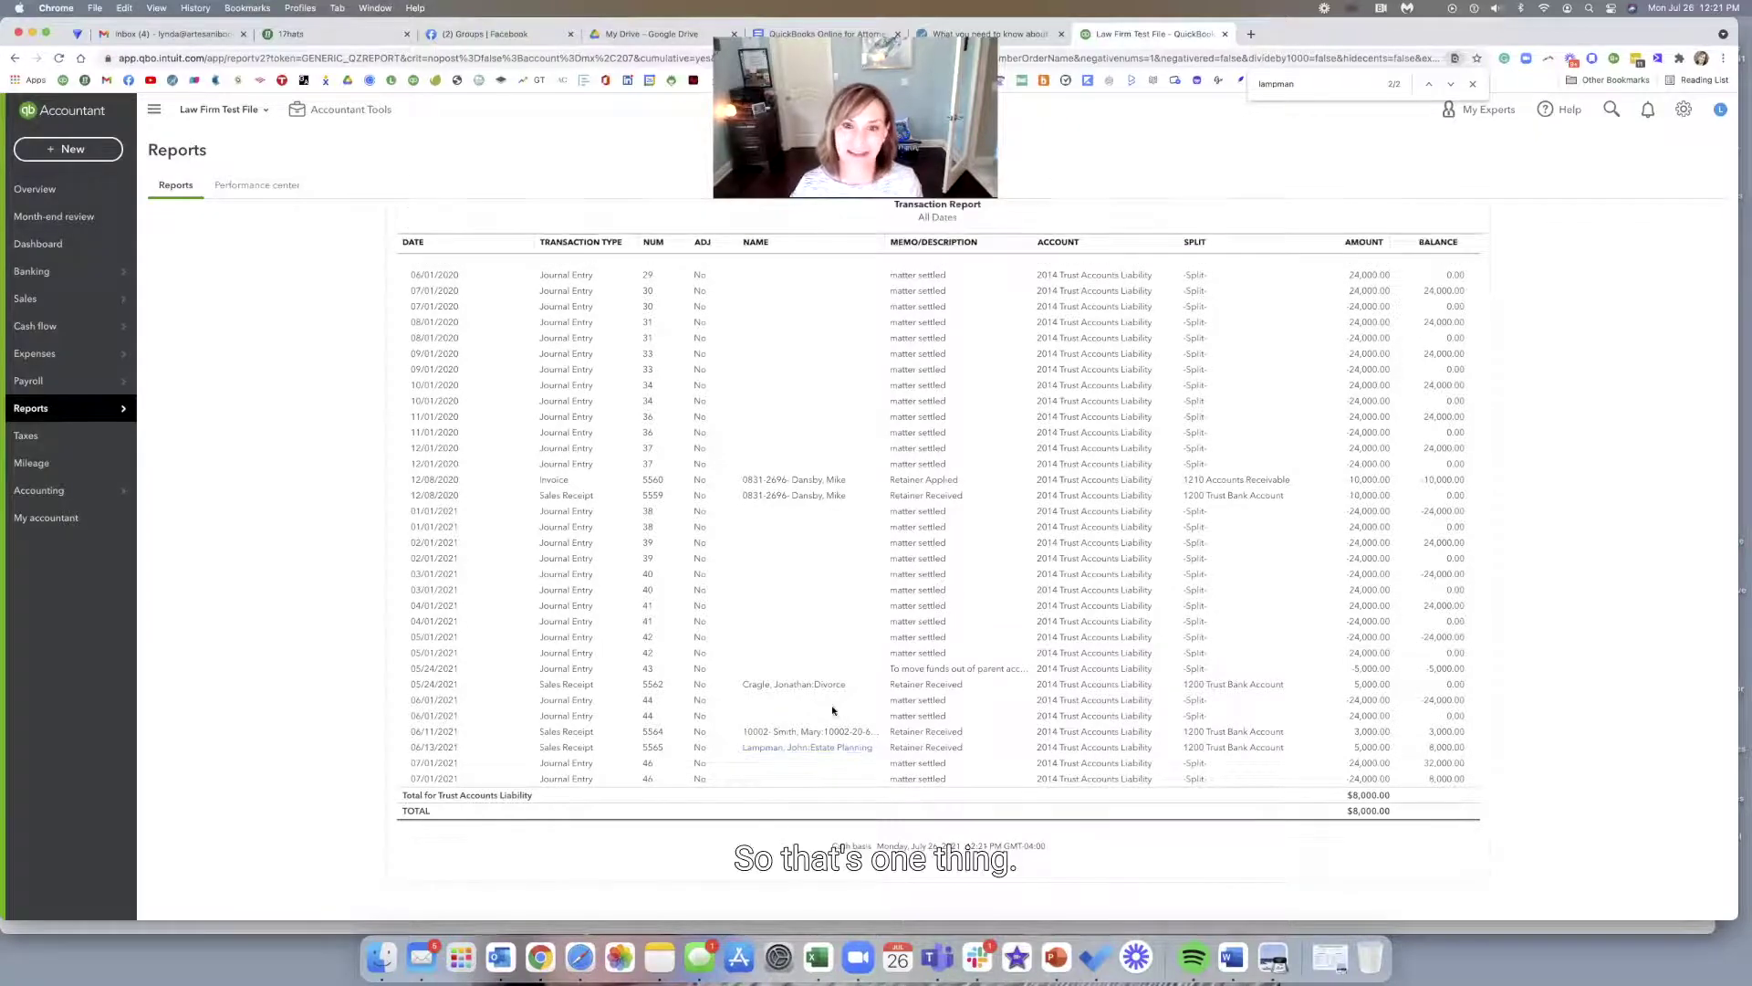
scroll(639, 594, "up", 1)
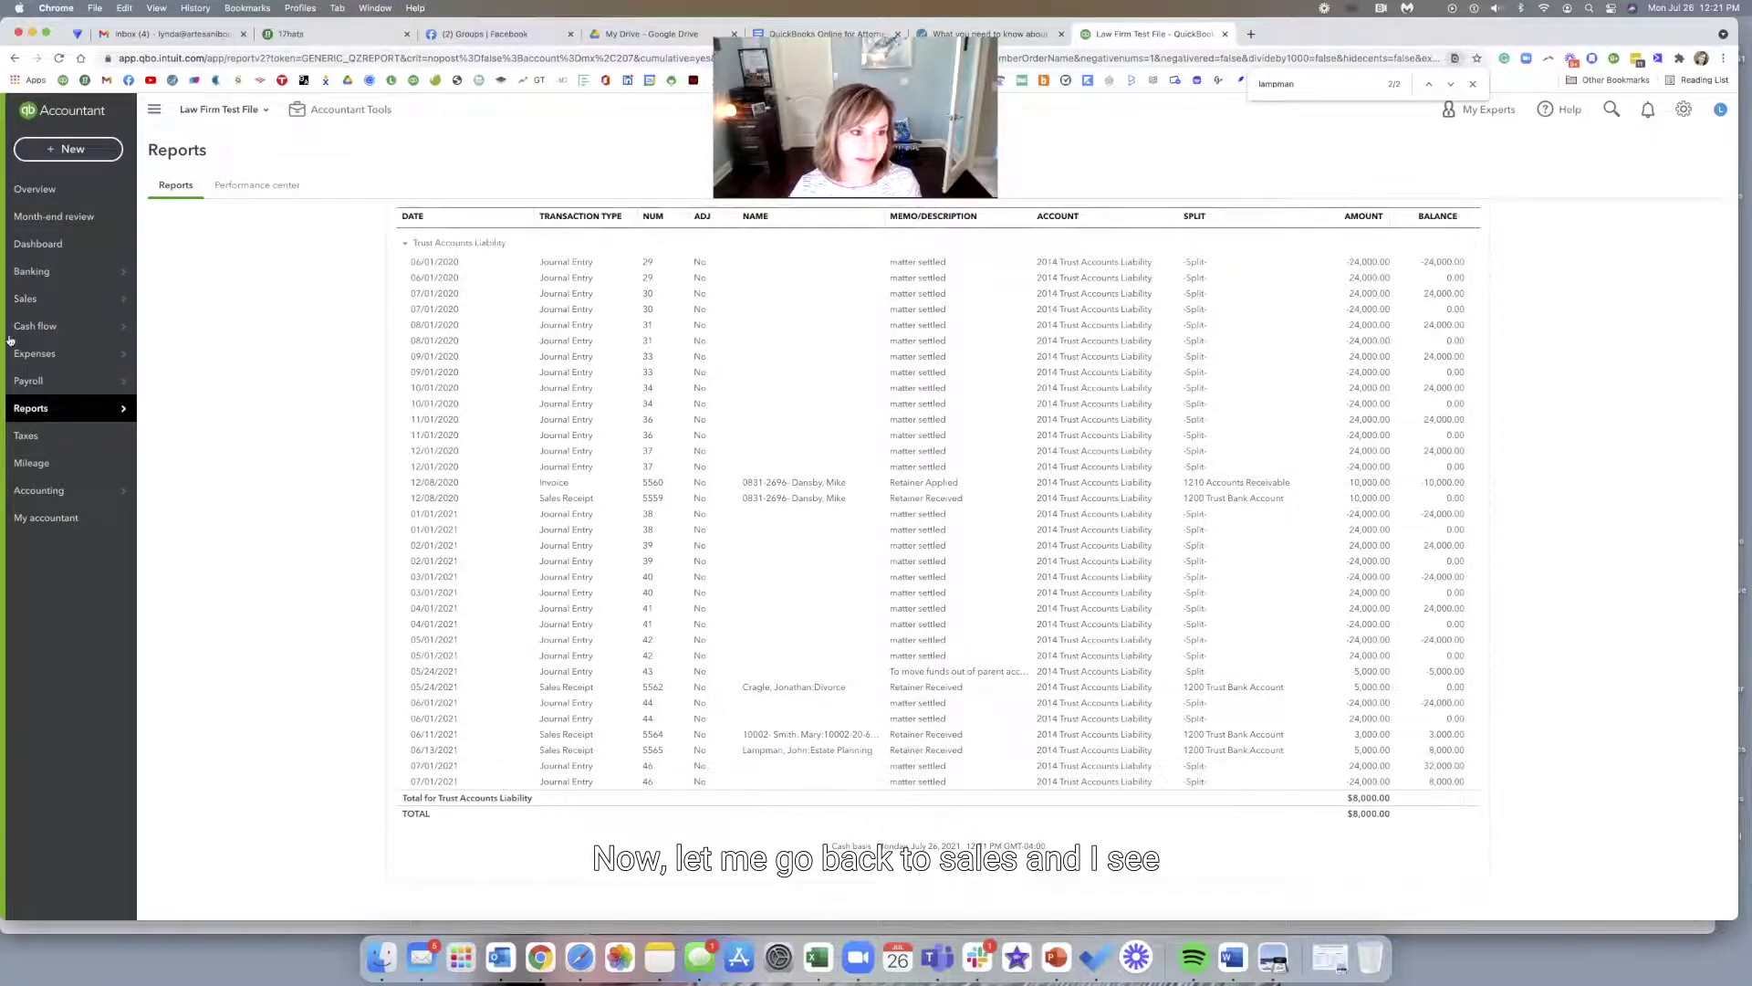
View the closed $375.00 time charge dated 06/11/2021 from the list of all sales, leaving it without saving
left_click(178, 317)
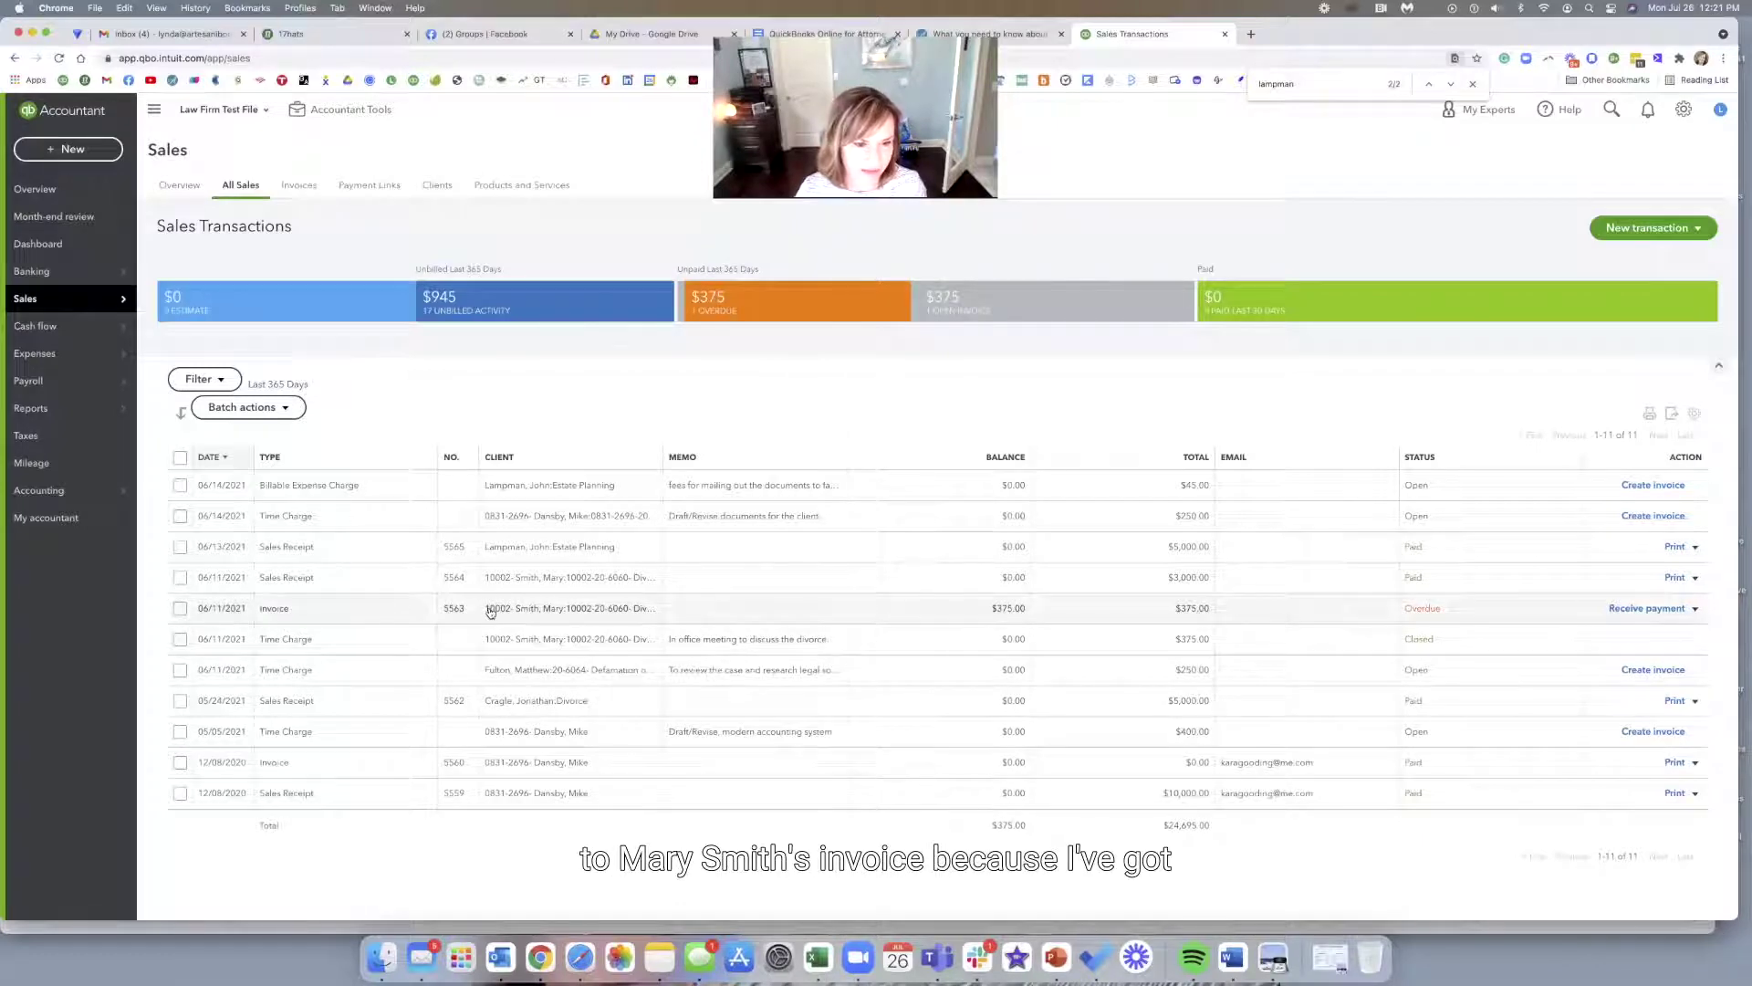
left_click(492, 640)
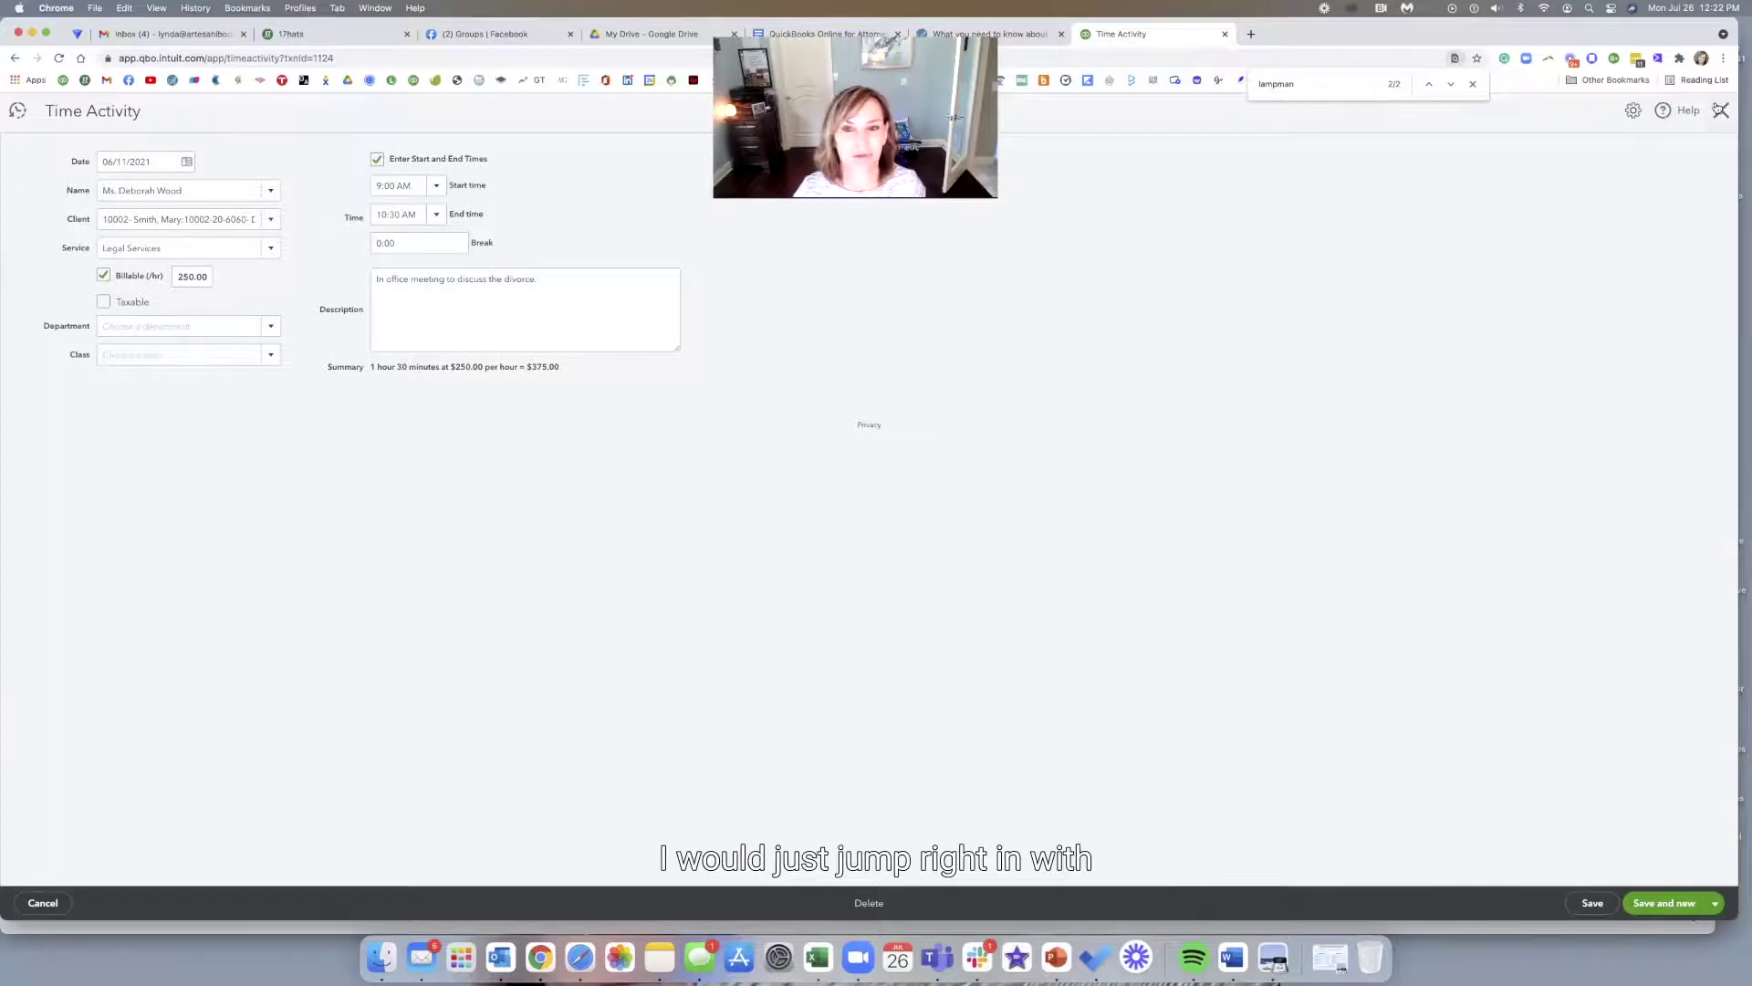
left_click(1719, 109)
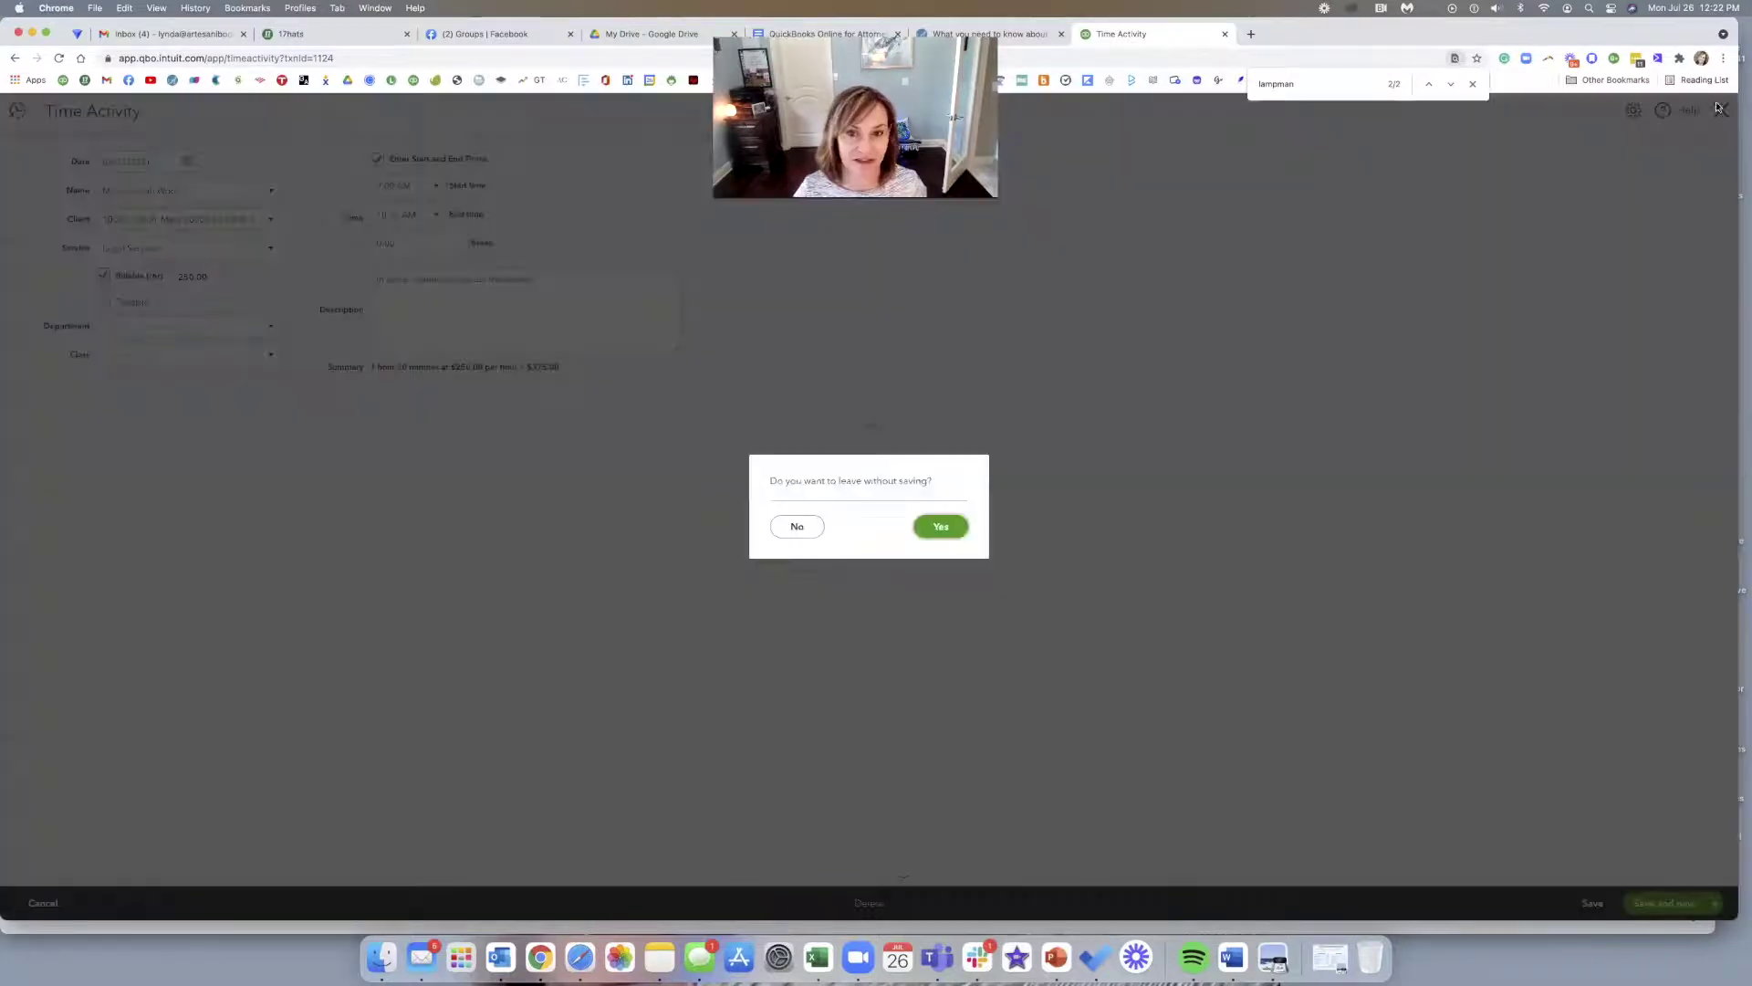
left_click(941, 527)
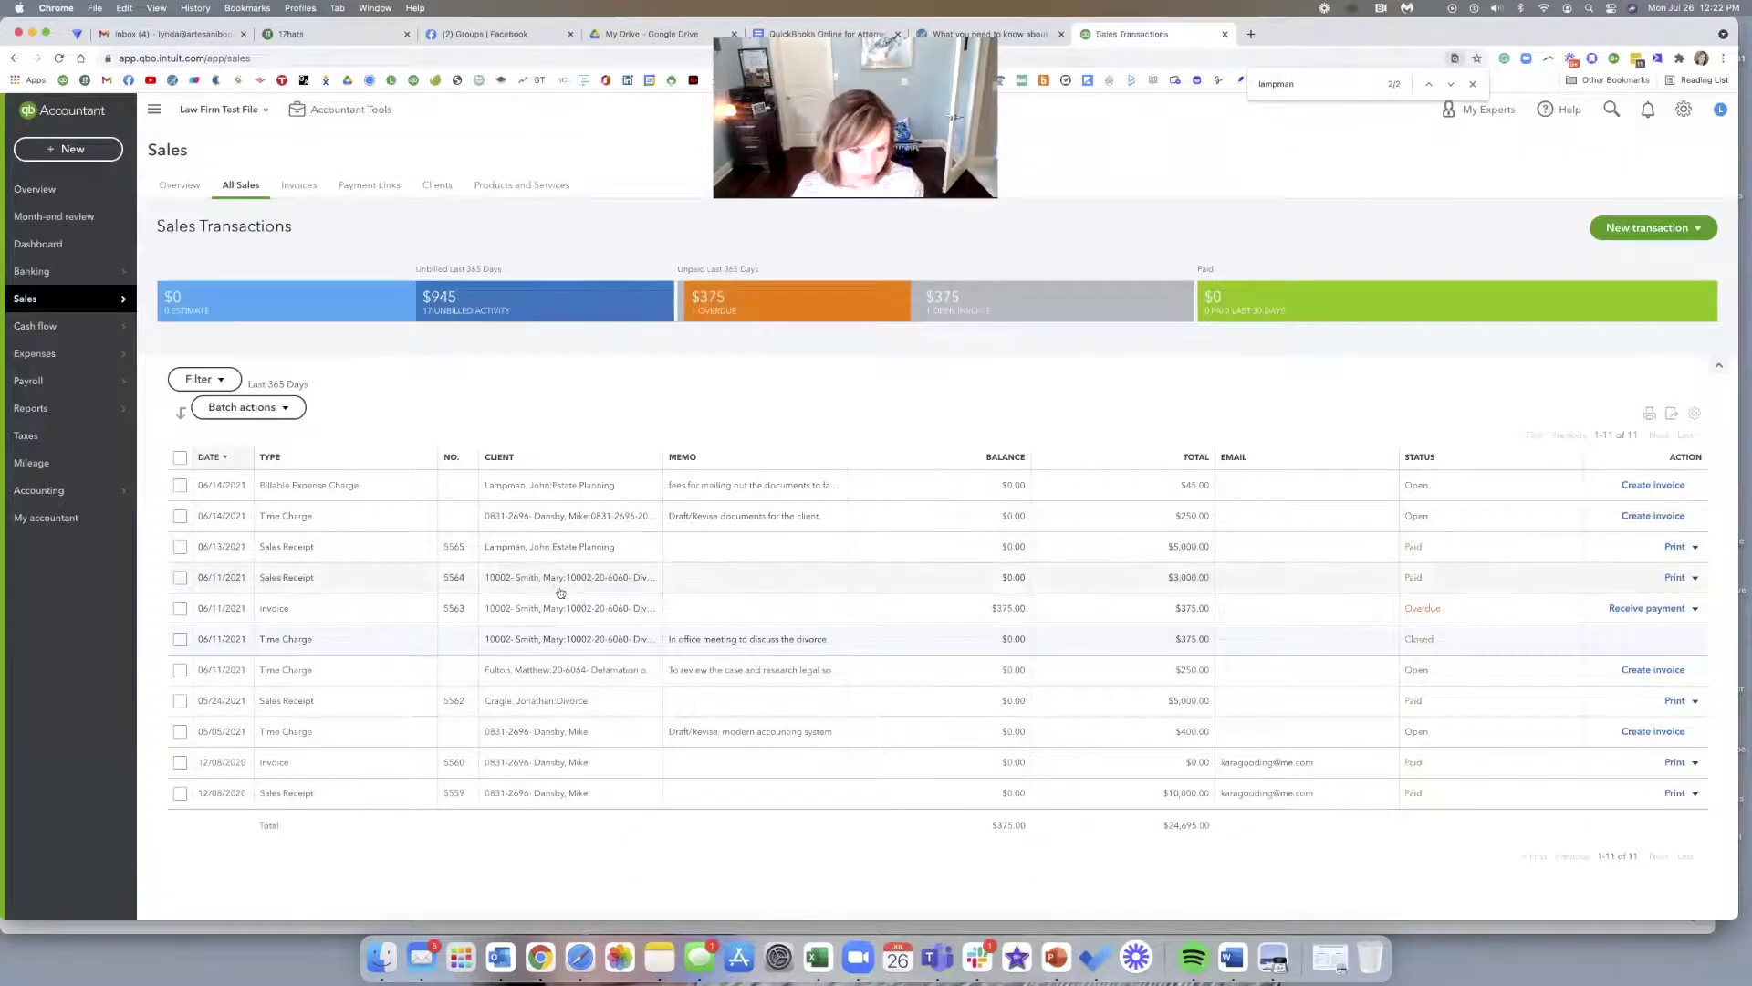
Open the overdue $375.00 invoice dated 06/11/2021, view its linked time charge, and return to the list of all sales
left_click(563, 607)
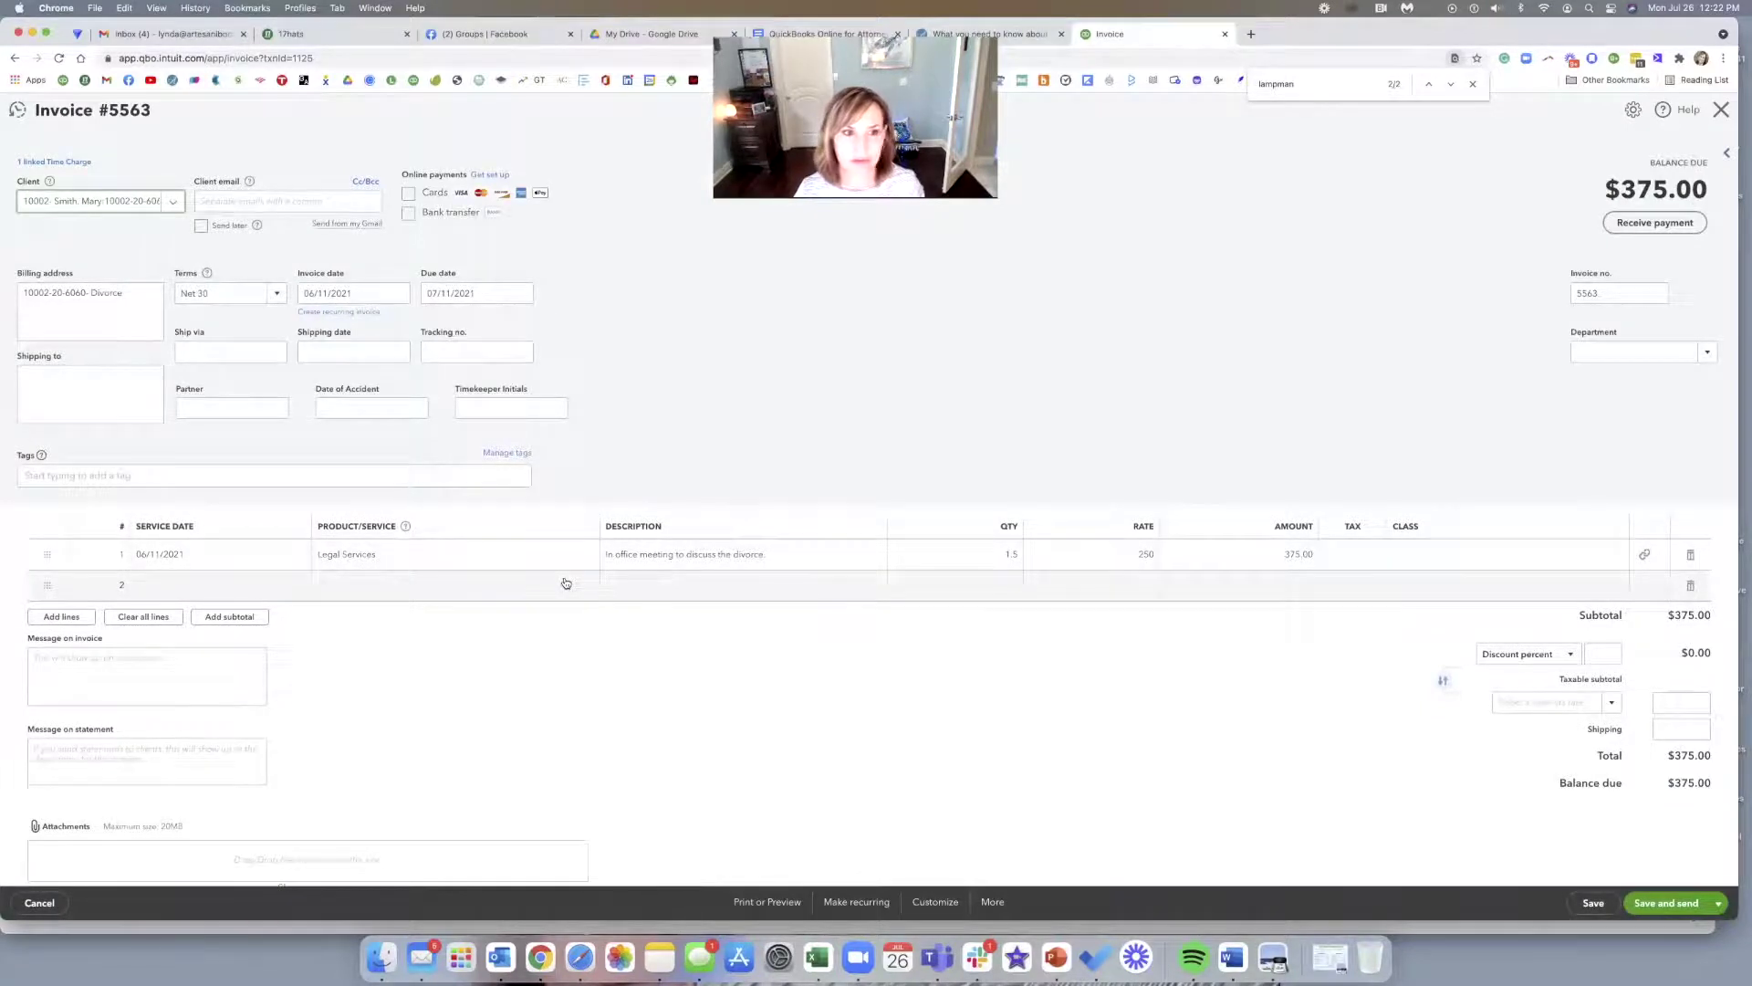
left_click(79, 162)
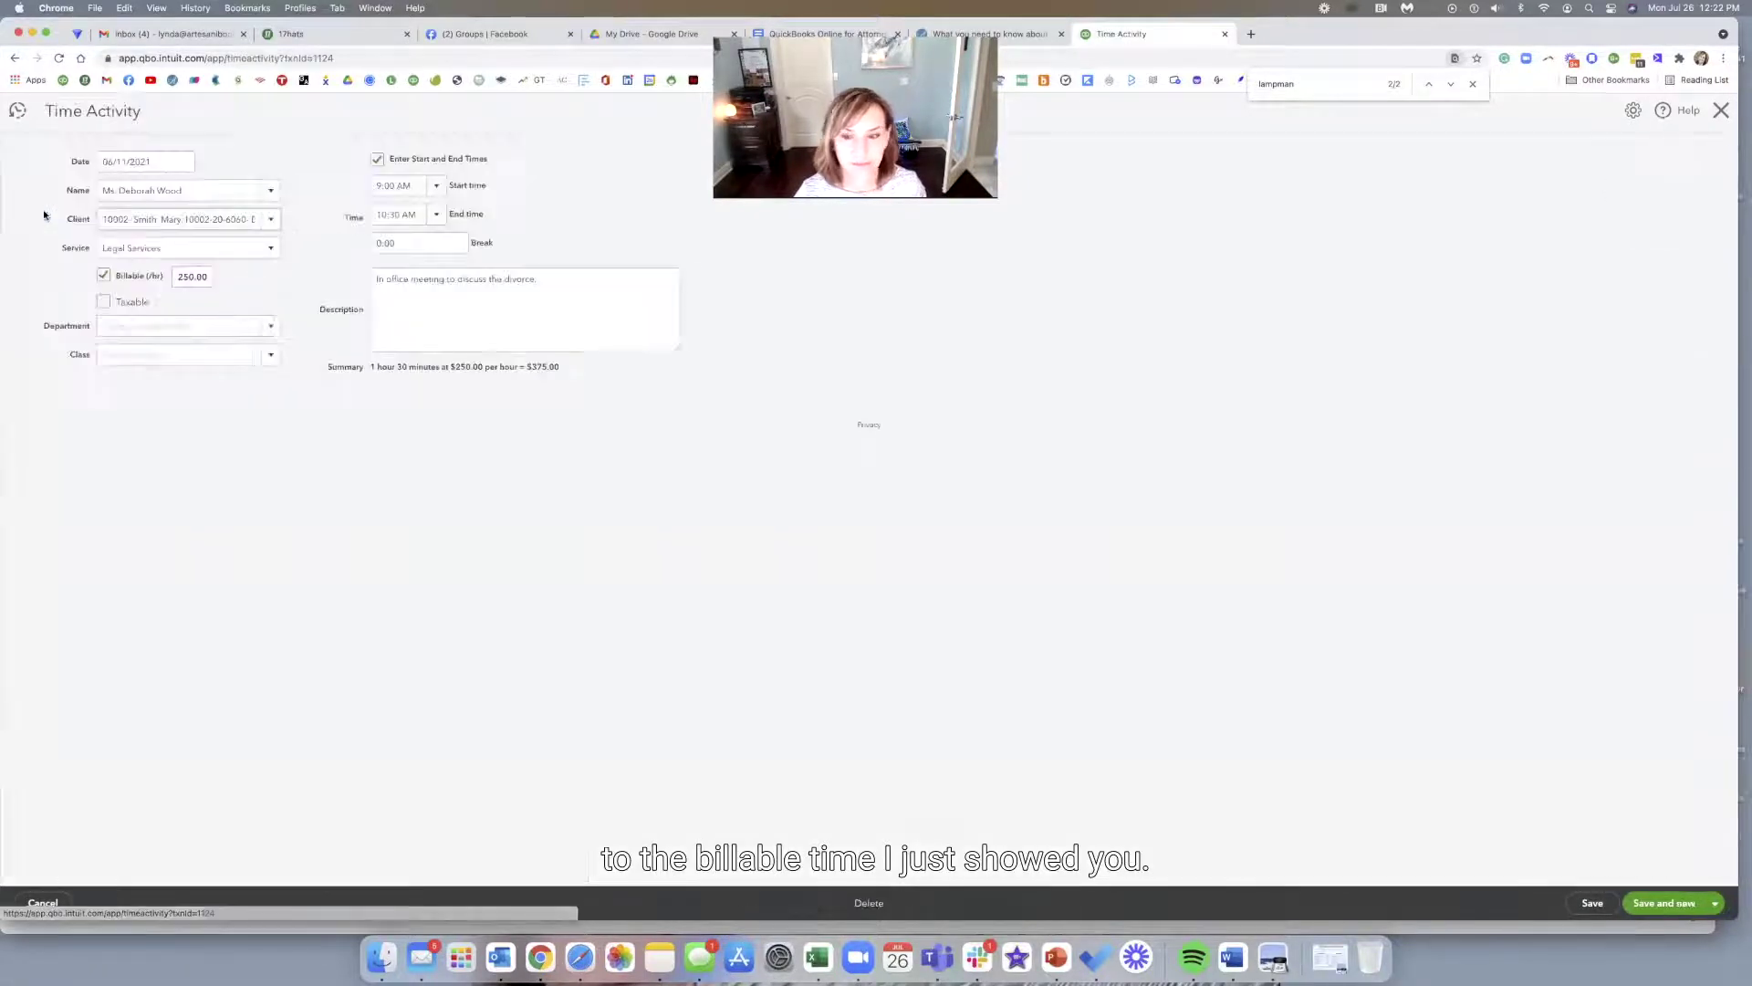
left_click(44, 214)
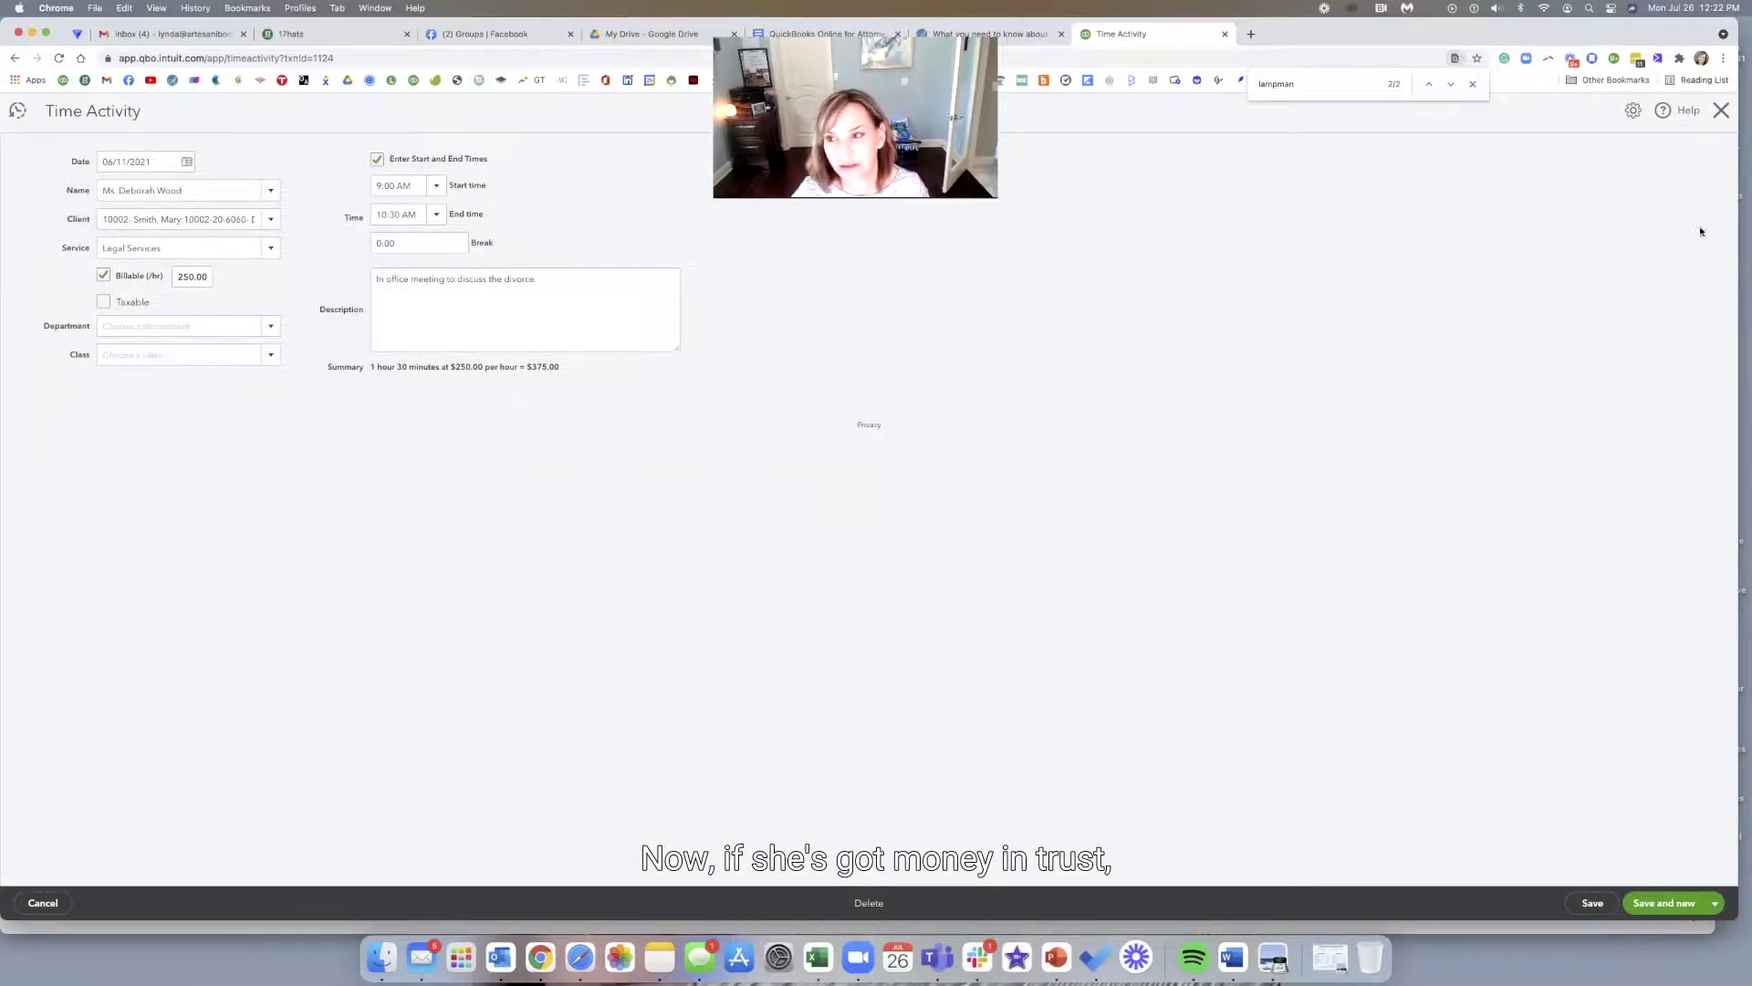
left_click(1722, 110)
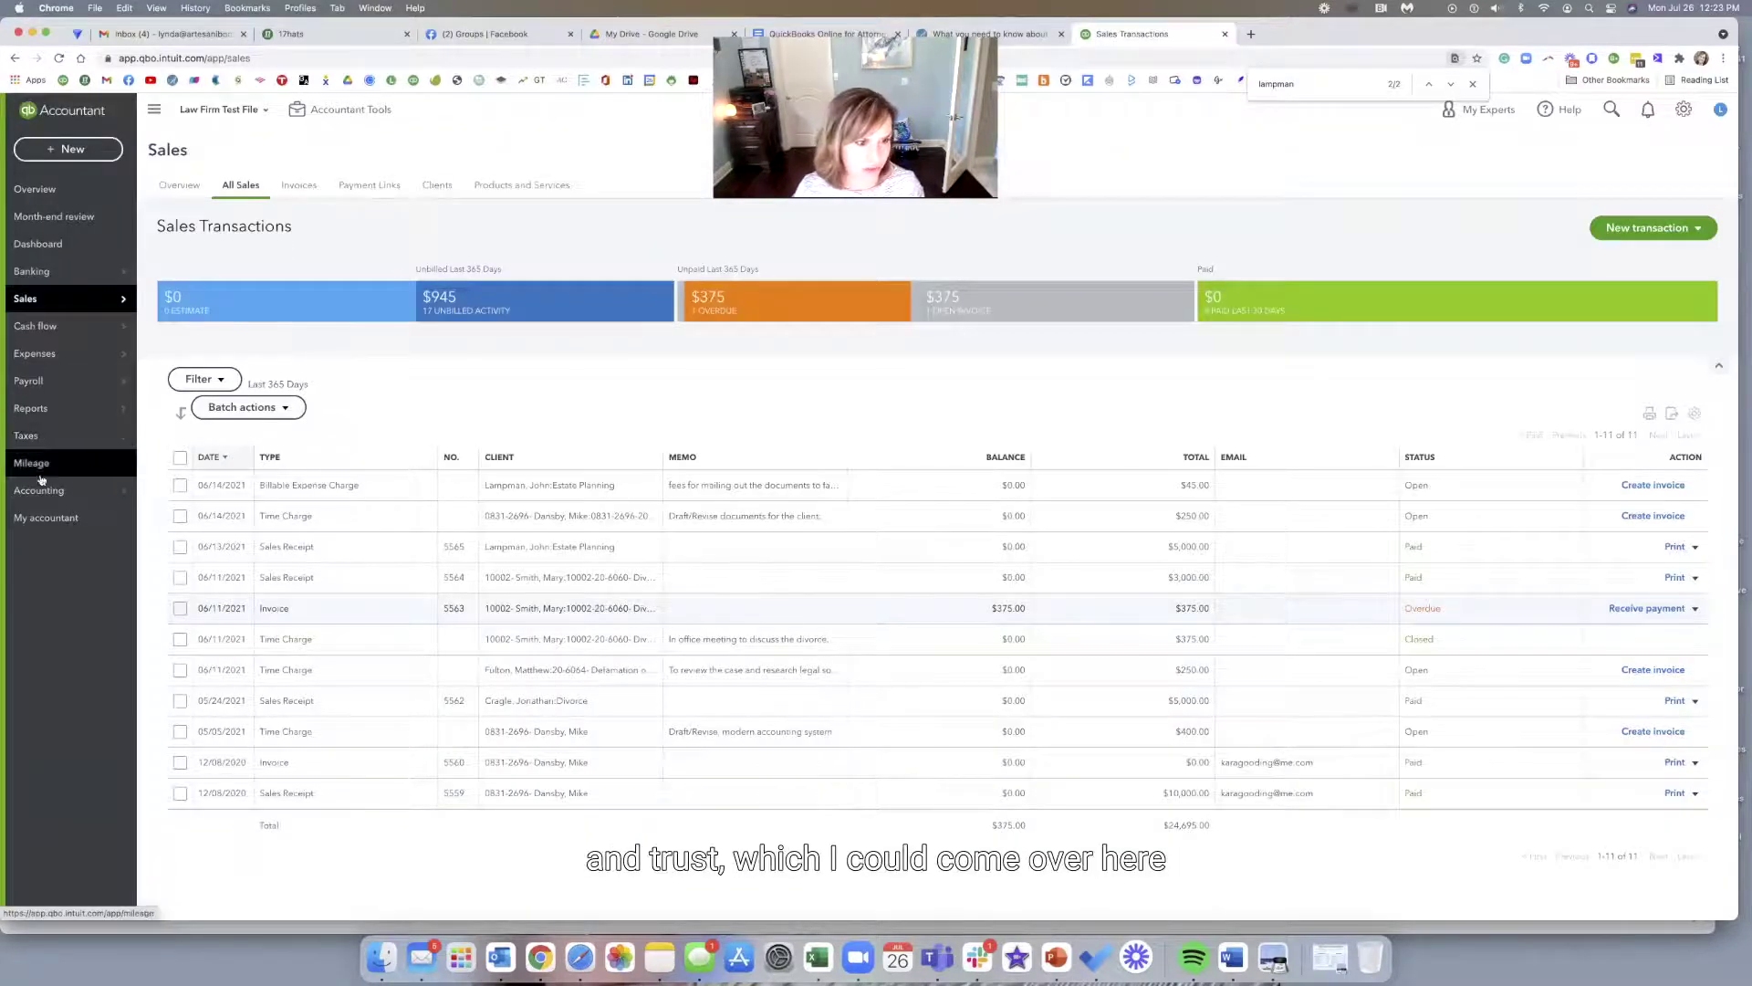
Filter the chart of accounts by the invoiced client's surname to find the client's trust account
left_click(187, 490)
left_click(262, 332)
type("lamp")
key("BackSpace")
key("BackSpace")
key("BackSpace")
key("BackSpace")
type("smith")
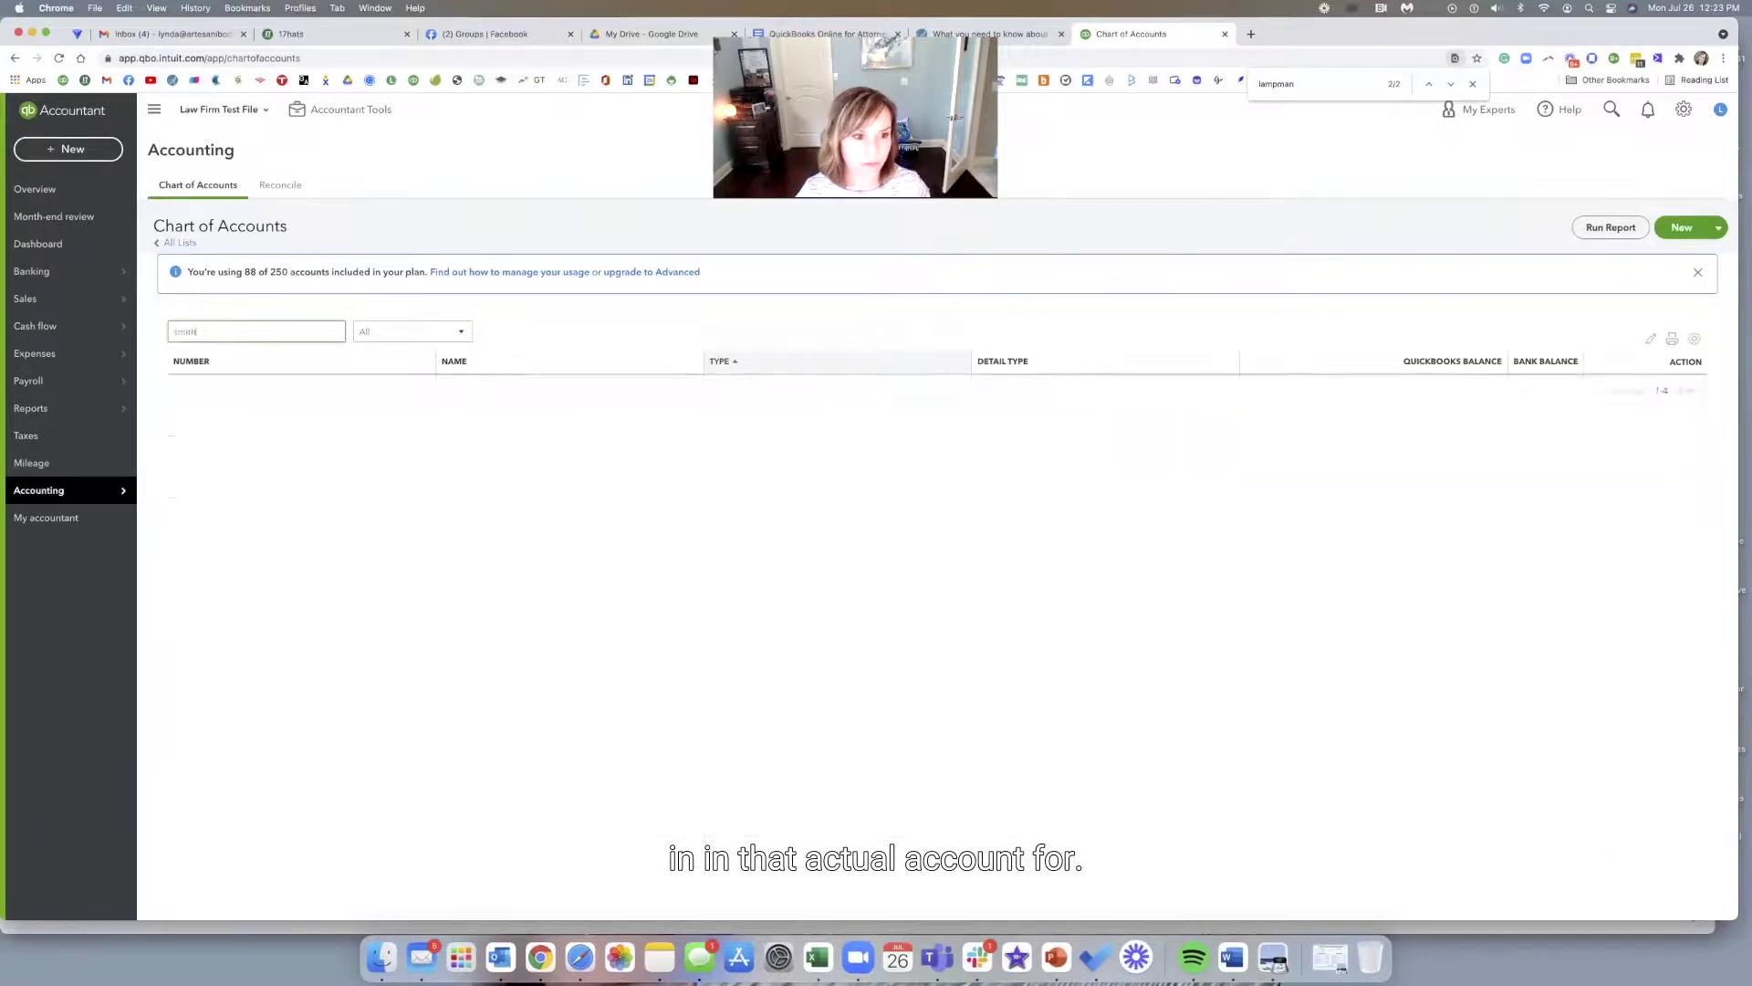